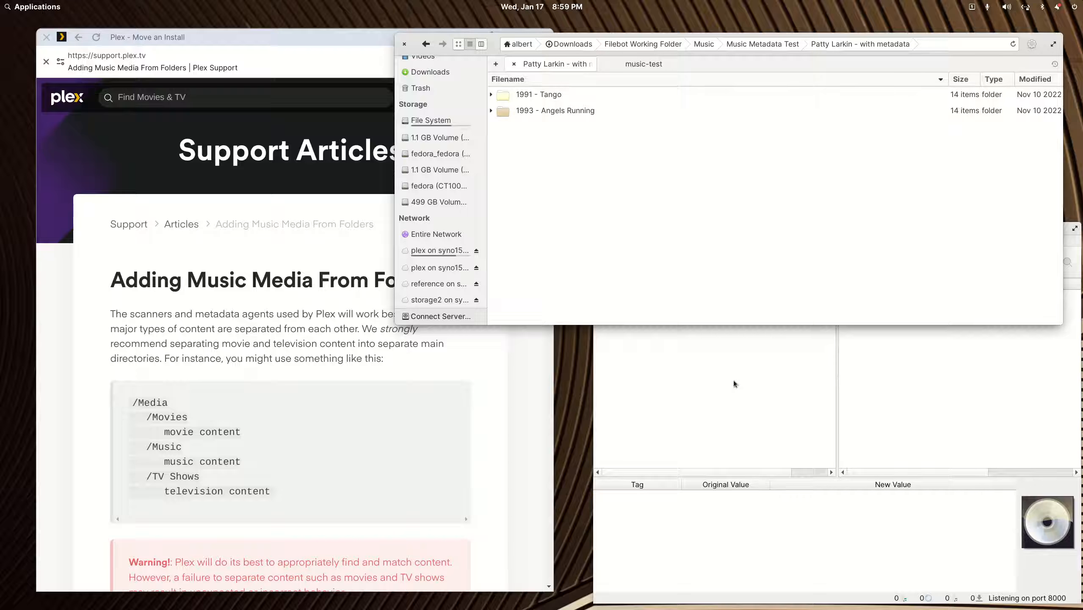
- Open 'Patty Larkin - without metadata' from Music Metadata Test, then raise the Plex article
left_click(426, 43)
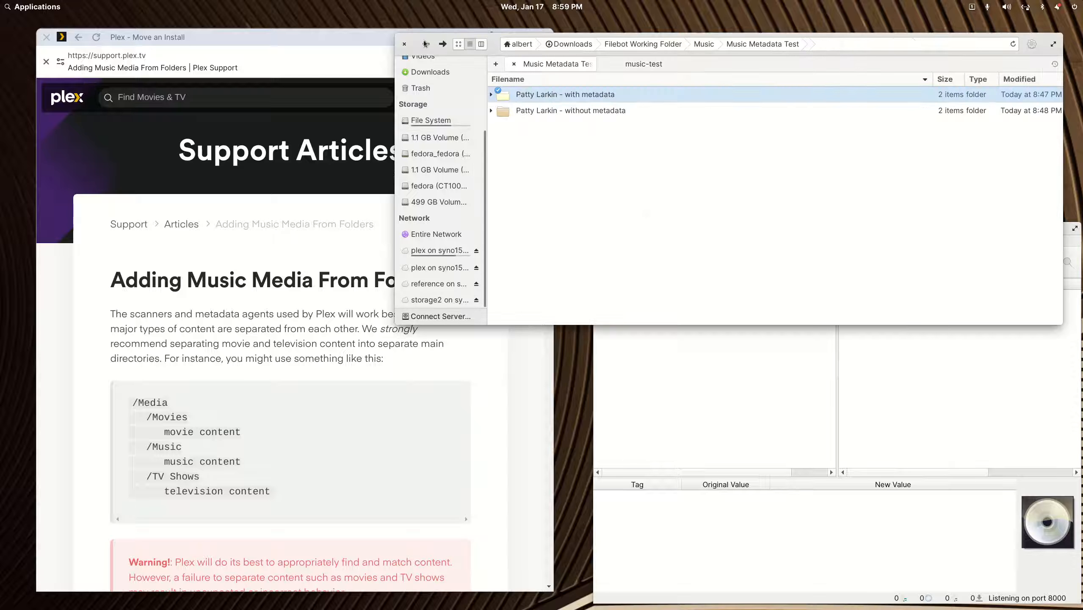
double_click(527, 112)
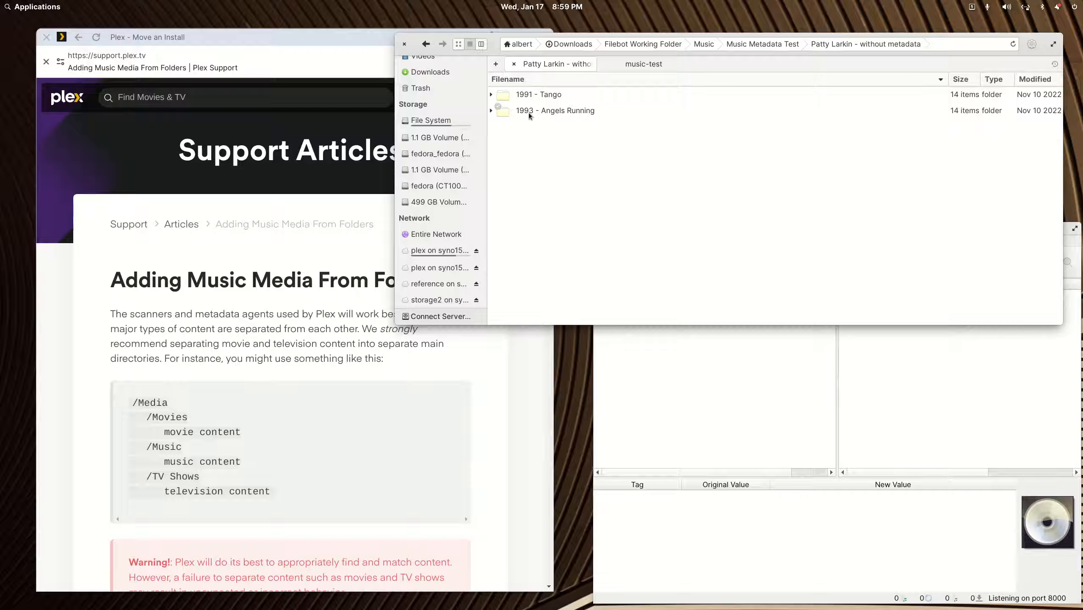
left_click(304, 43)
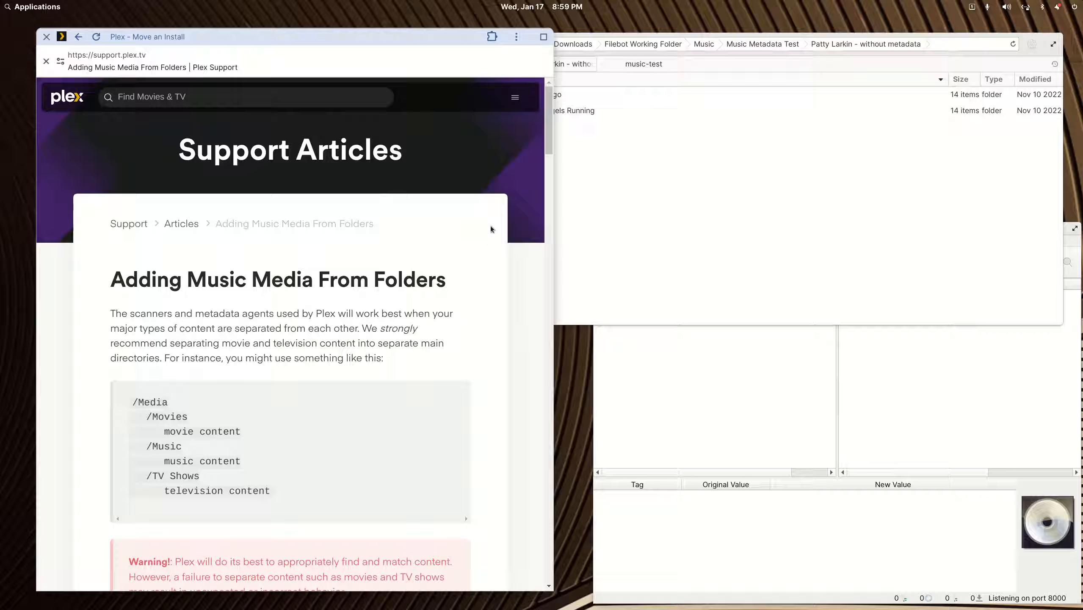
- Study the article's example layout: /Music, Pink Floyd, /The Wall, 101 - In the Flesh.mp3
scroll(489, 226, "down", 2)
scroll(489, 226, "up", 2)
scroll(374, 286, "down", 15)
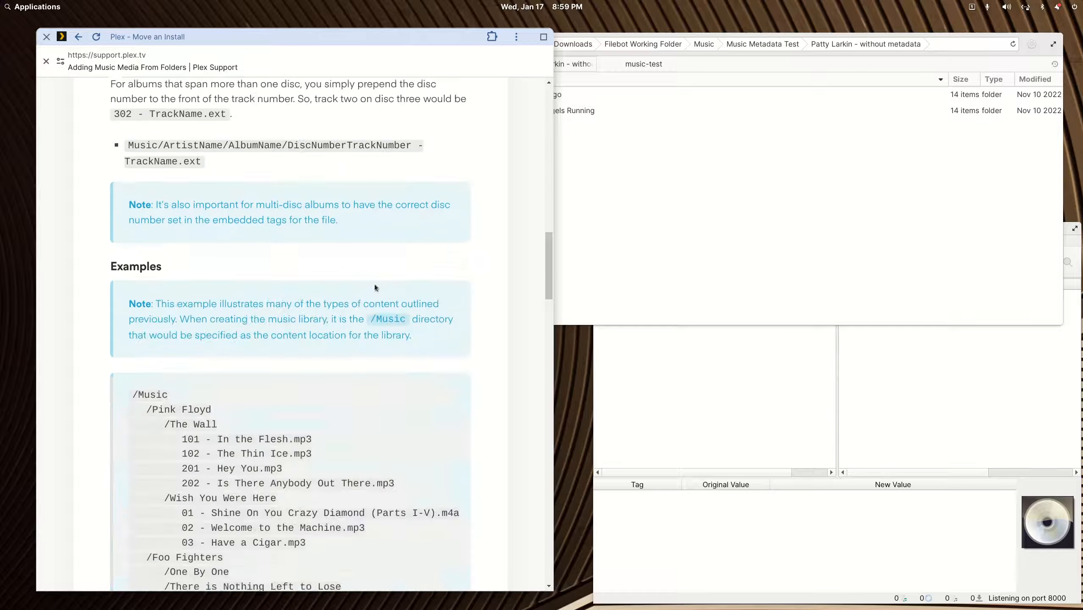
scroll(375, 287, "down", 6)
scroll(374, 287, "up", 2)
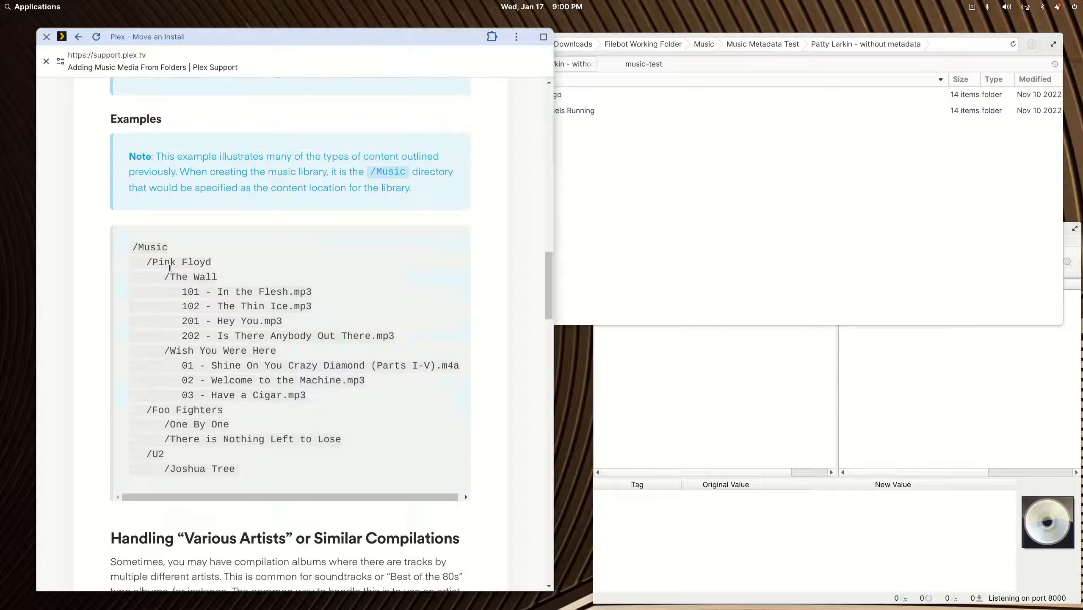
left_click_drag(178, 251, 124, 241)
left_click_drag(227, 262, 151, 261)
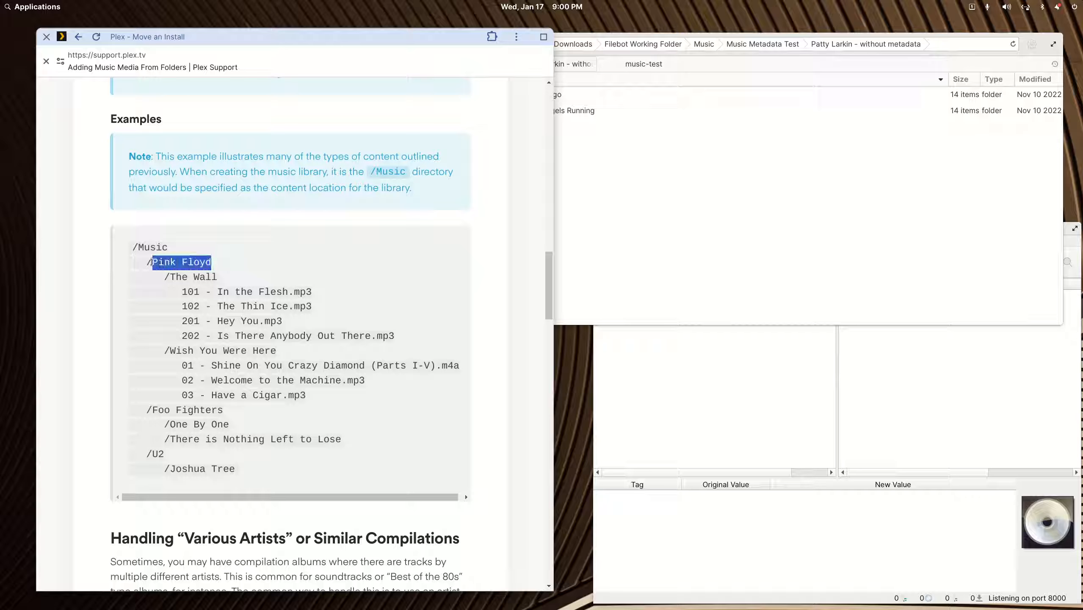
left_click_drag(227, 277, 158, 275)
left_click_drag(320, 293, 183, 289)
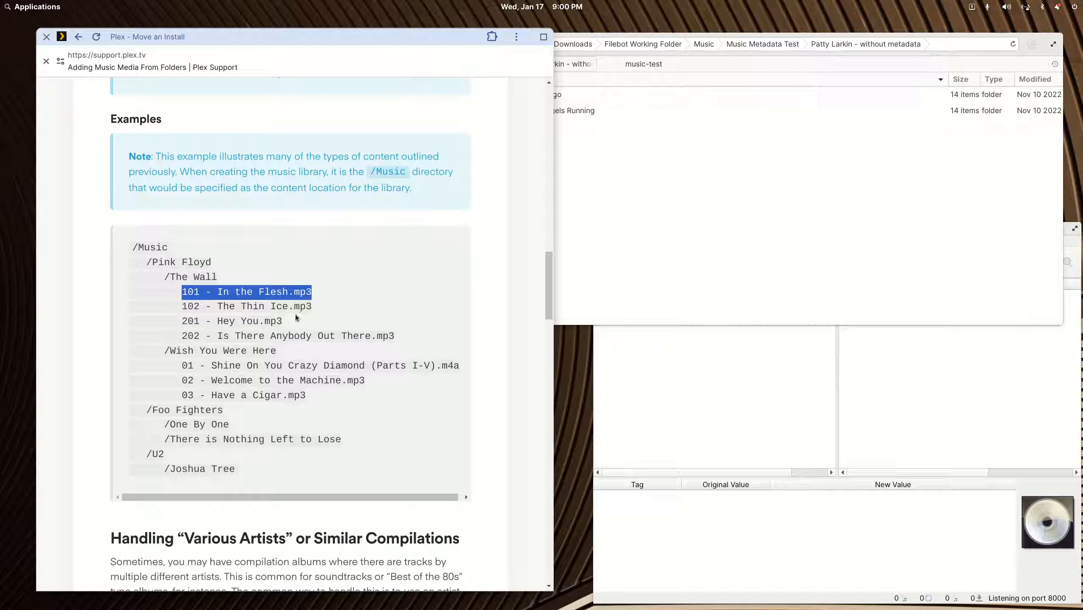
left_click(339, 289)
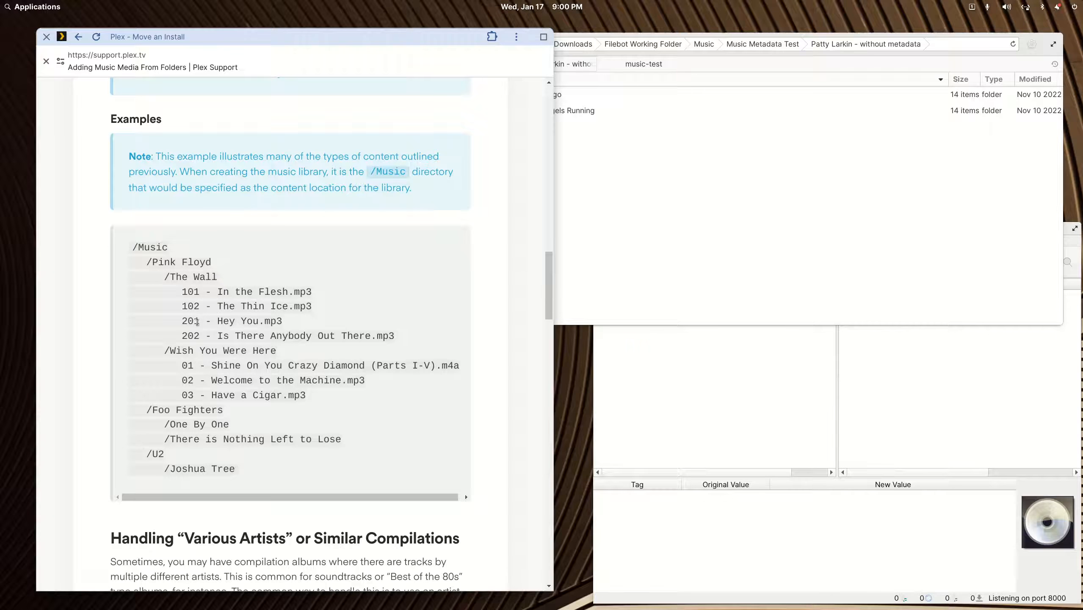
- Open the '1993 - Angels Running' album folder in the file manager
scroll(217, 323, "up", 10)
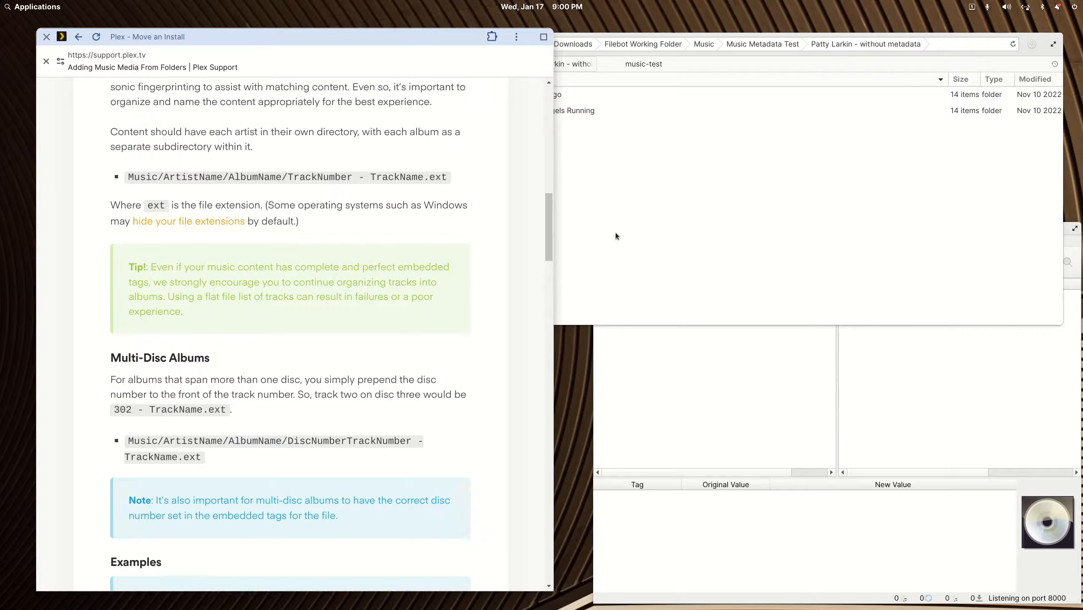
left_click(615, 232)
double_click(544, 110)
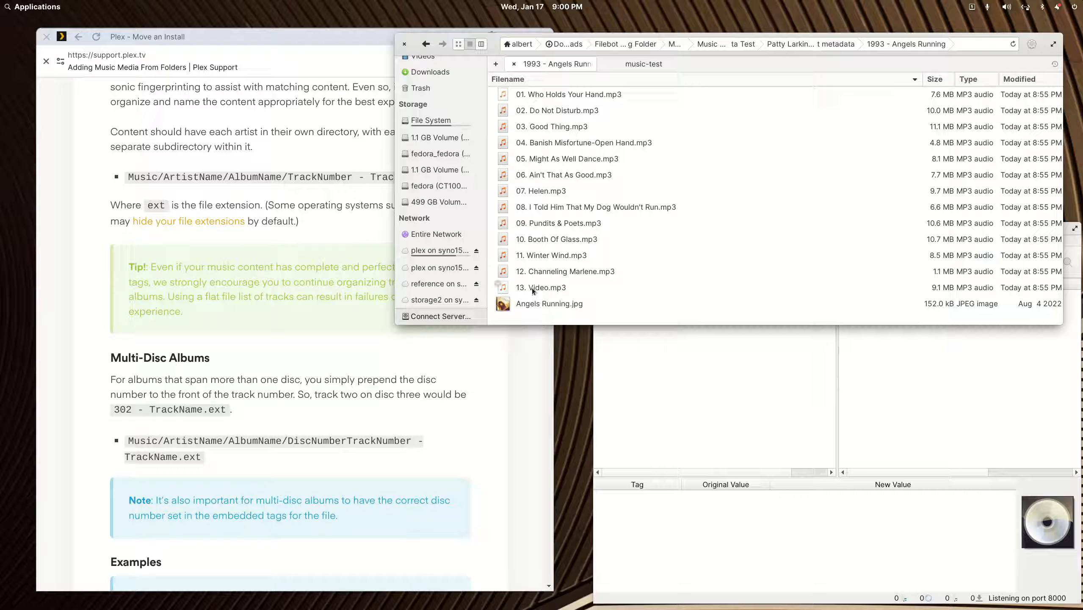
- View the track listings of the '1991 - Tango' and '1993 - Angels Running' folders
left_click(425, 44)
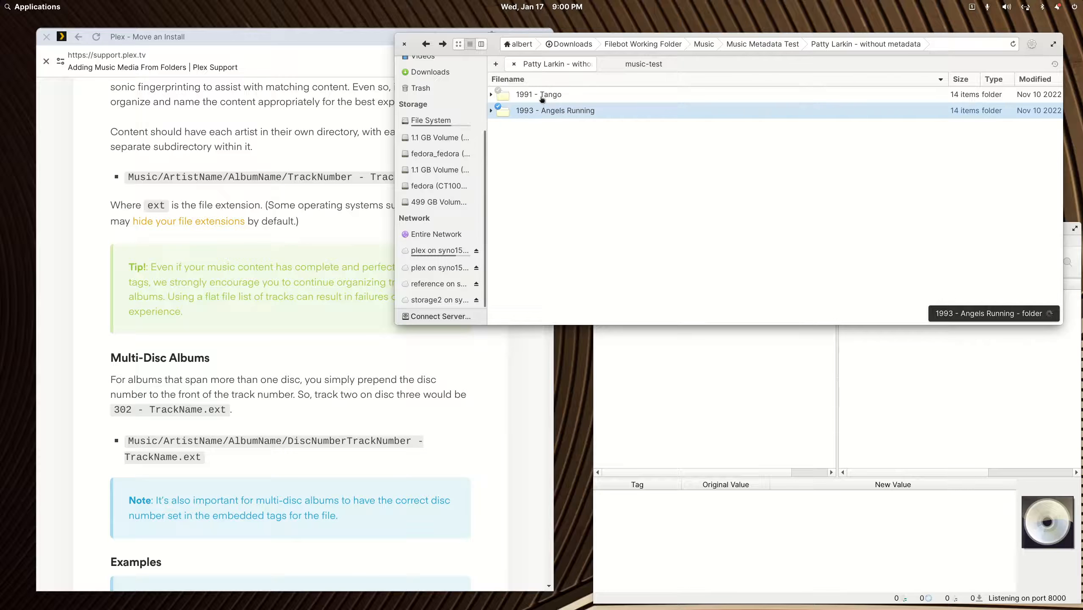
double_click(540, 95)
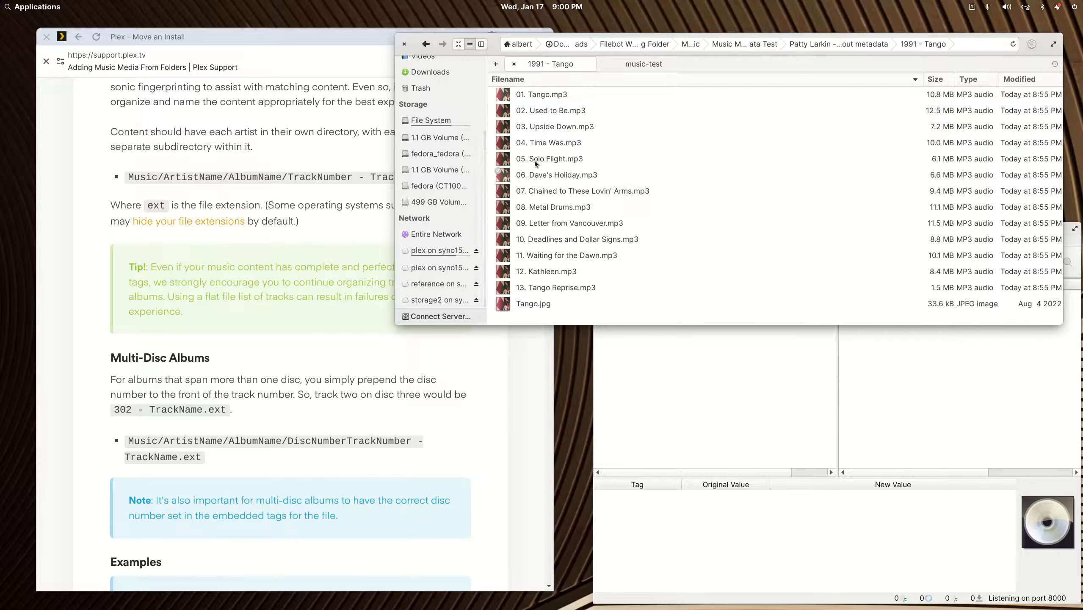
left_click(426, 43)
double_click(552, 112)
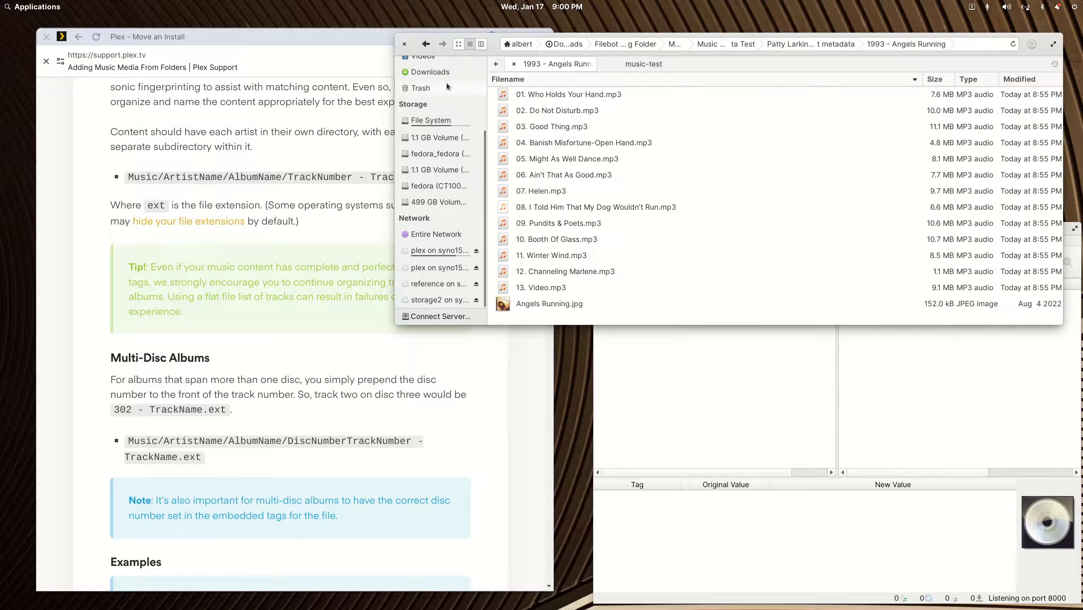
- Return to Music Metadata Test and open 'Patty Larkin - with metadata'
left_click(426, 44)
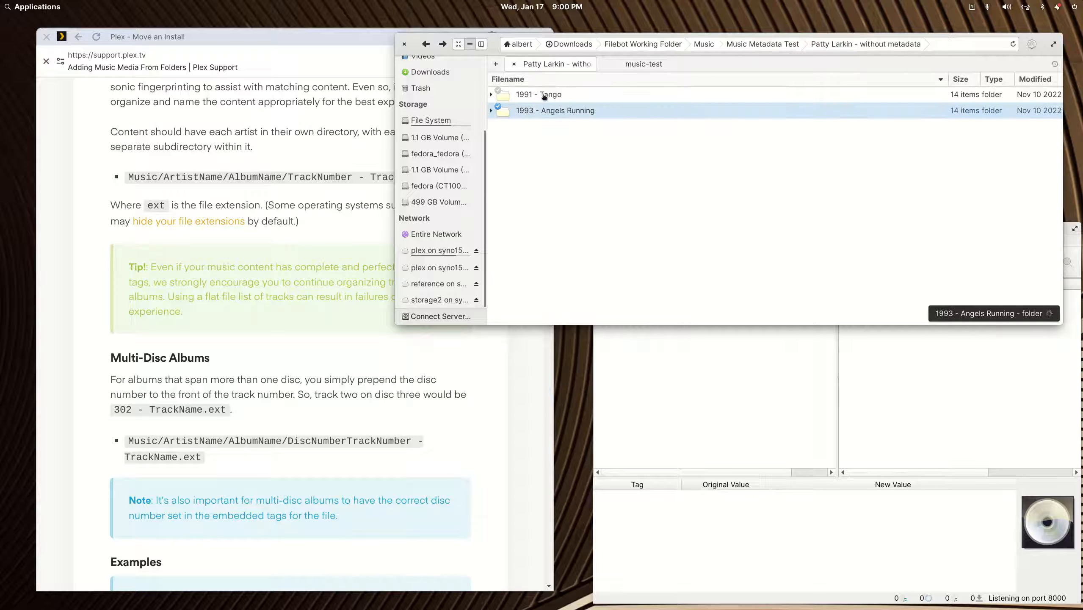
left_click(426, 43)
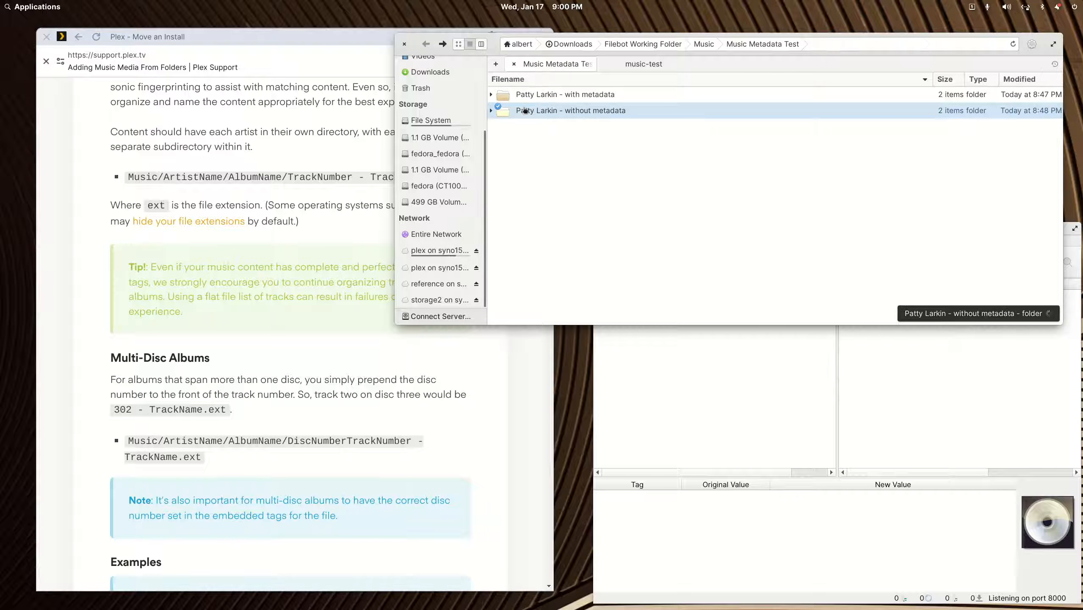
double_click(572, 95)
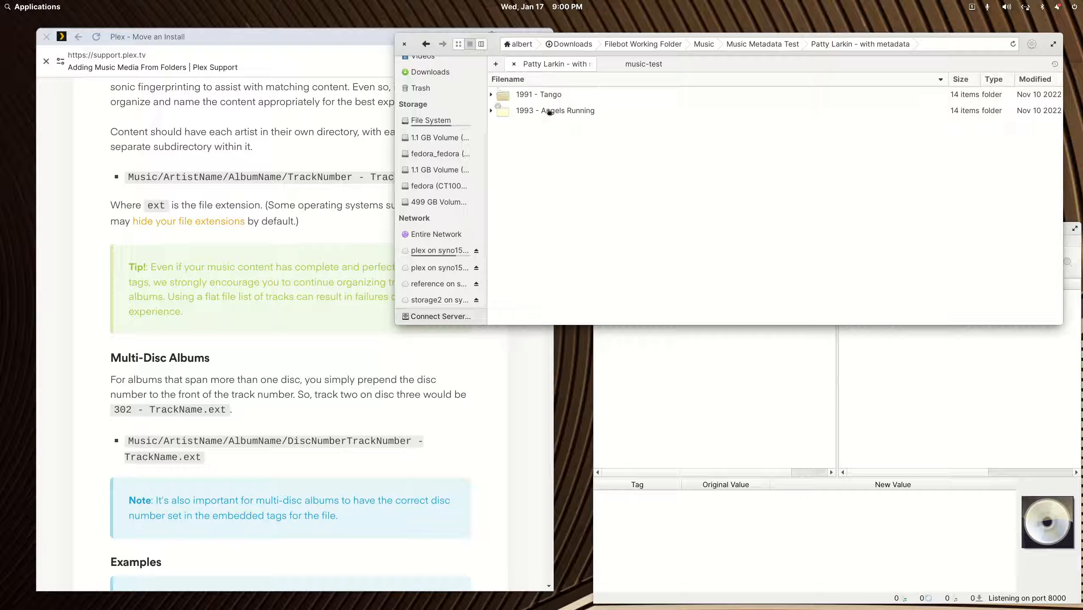
- Load the tagged Tango and Angels Running album folders into Picard and widen its window
left_click_drag(552, 102, 754, 408)
left_click_drag(777, 230, 508, 169)
left_click_drag(812, 259, 1082, 260)
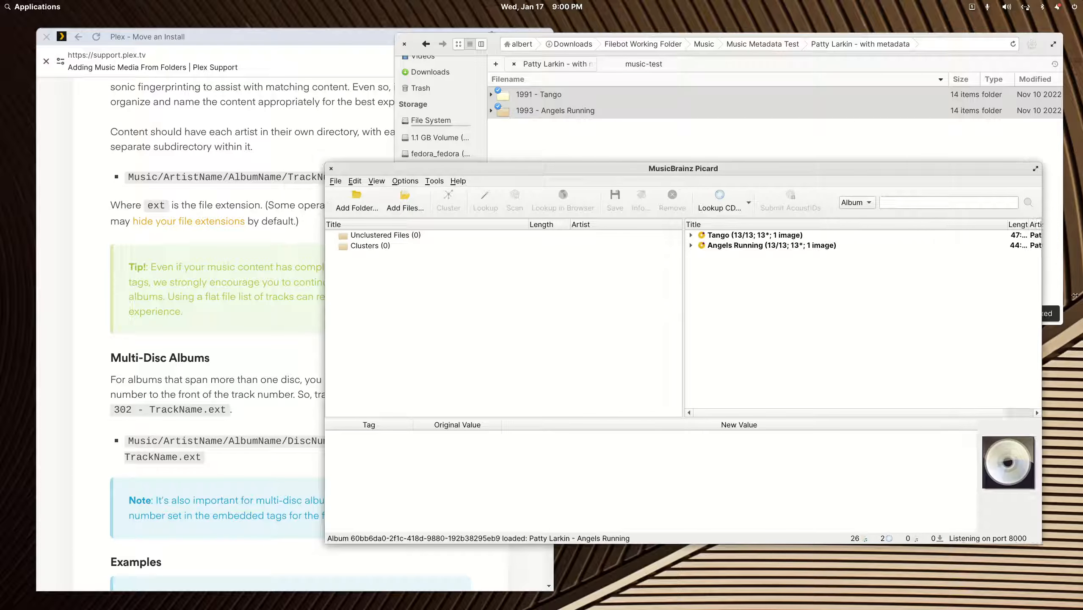
- Inspect tags of Tango, its tracks 01 and 07, and Angels Running, then remove both albums
left_click(722, 237)
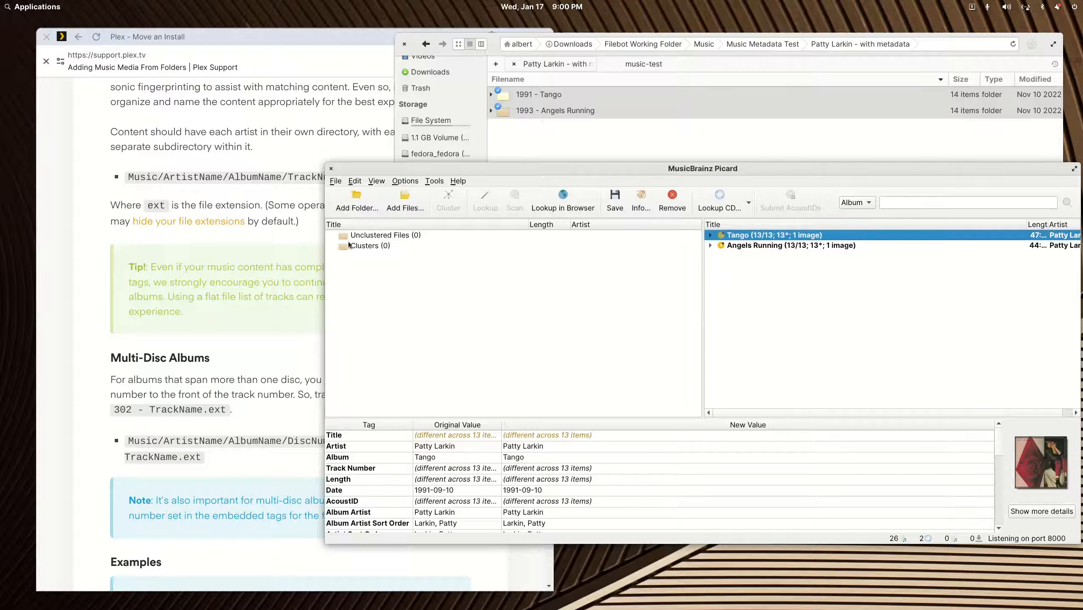
left_click(710, 236)
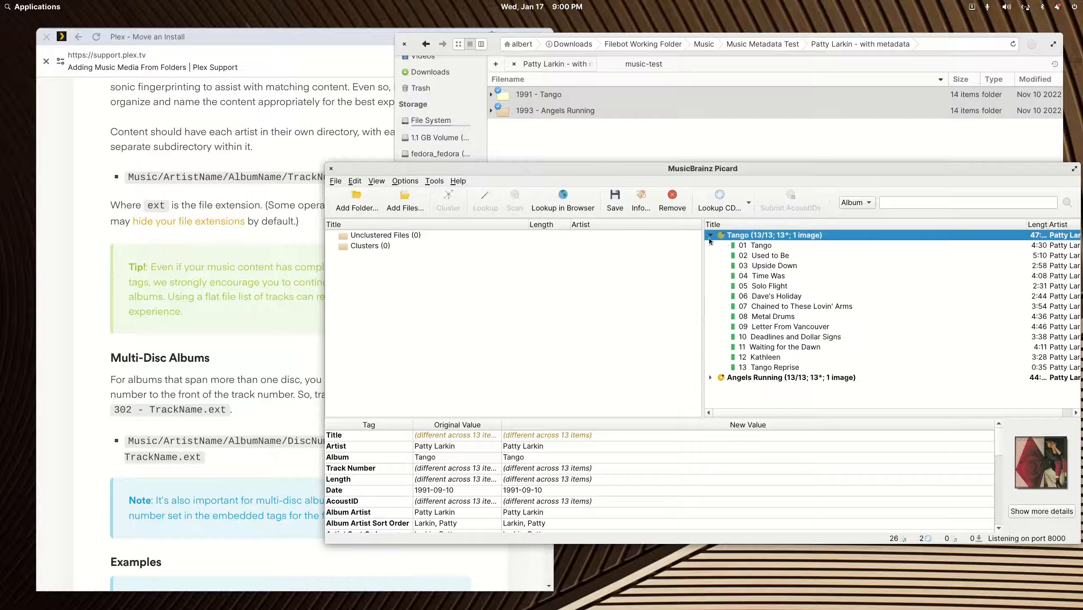
left_click(744, 245)
scroll(444, 473, "down", 6)
scroll(481, 468, "up", 6)
left_click(764, 307)
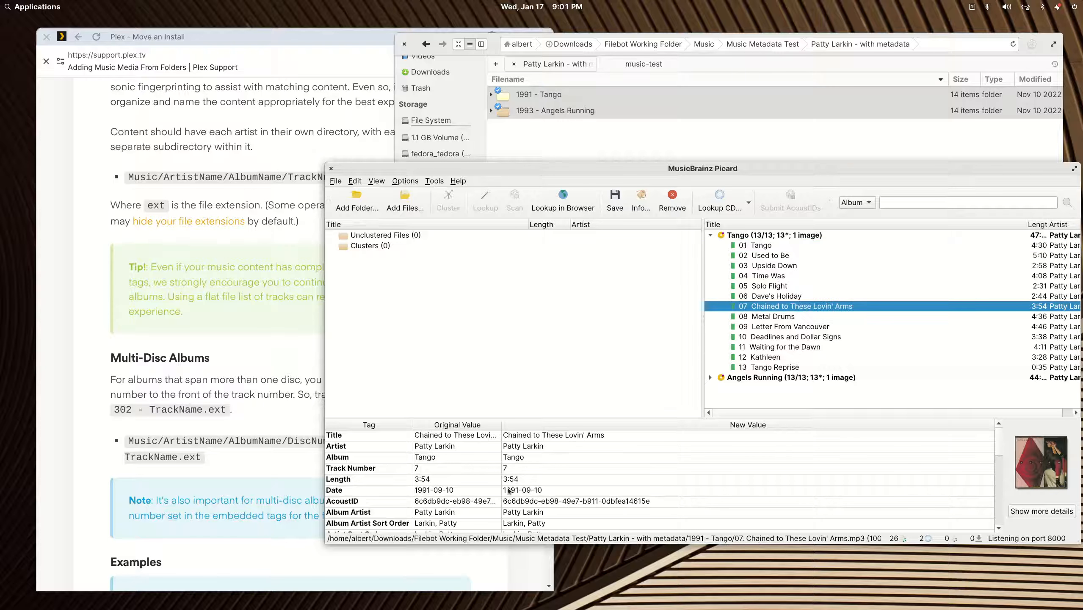
left_click(710, 235)
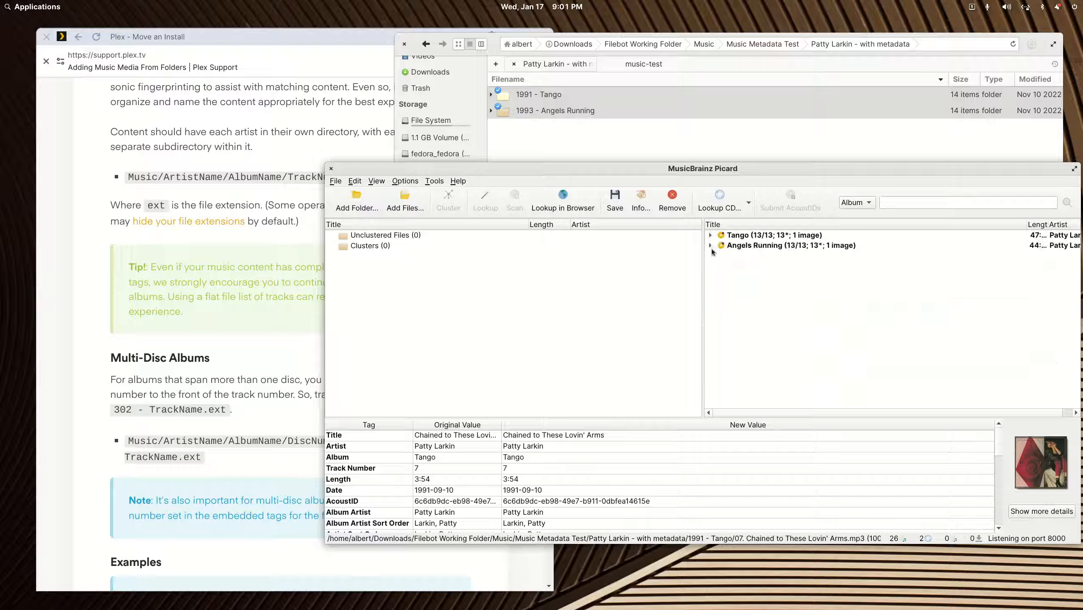
left_click(735, 246)
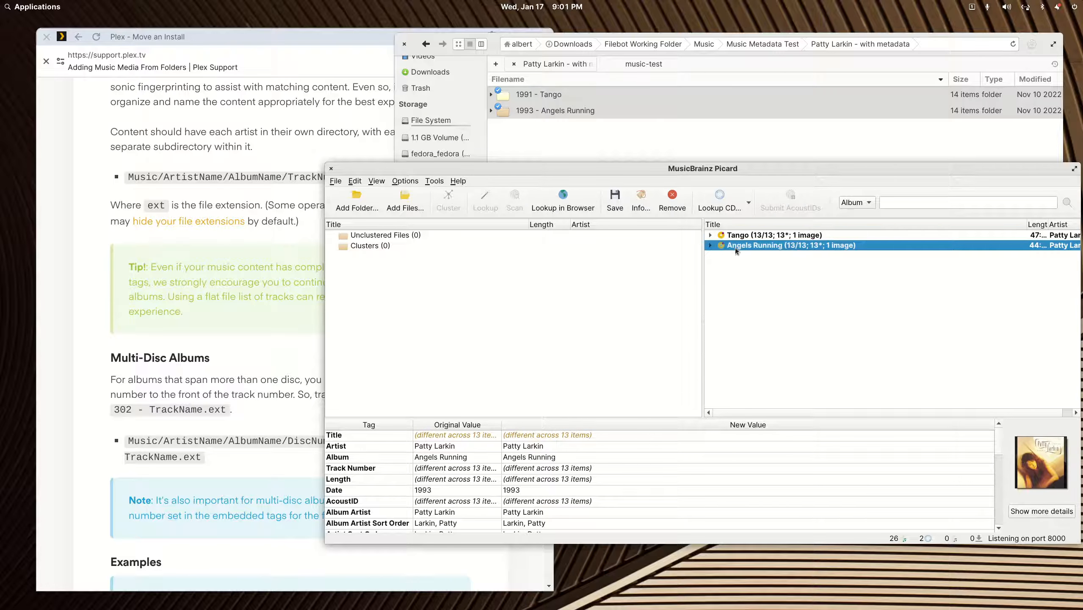
key("ctrl+a")
key("Delete")
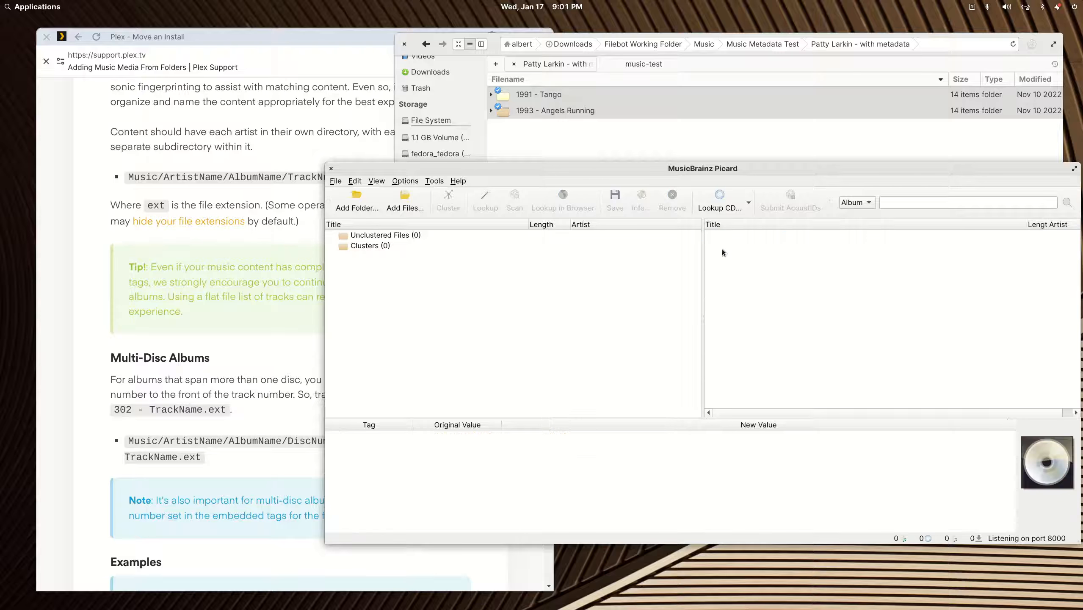
- Load the untagged '1991 - Tango' and '1993 - Angels Running' folders into Picard
left_click(426, 44)
double_click(542, 111)
double_click(541, 112)
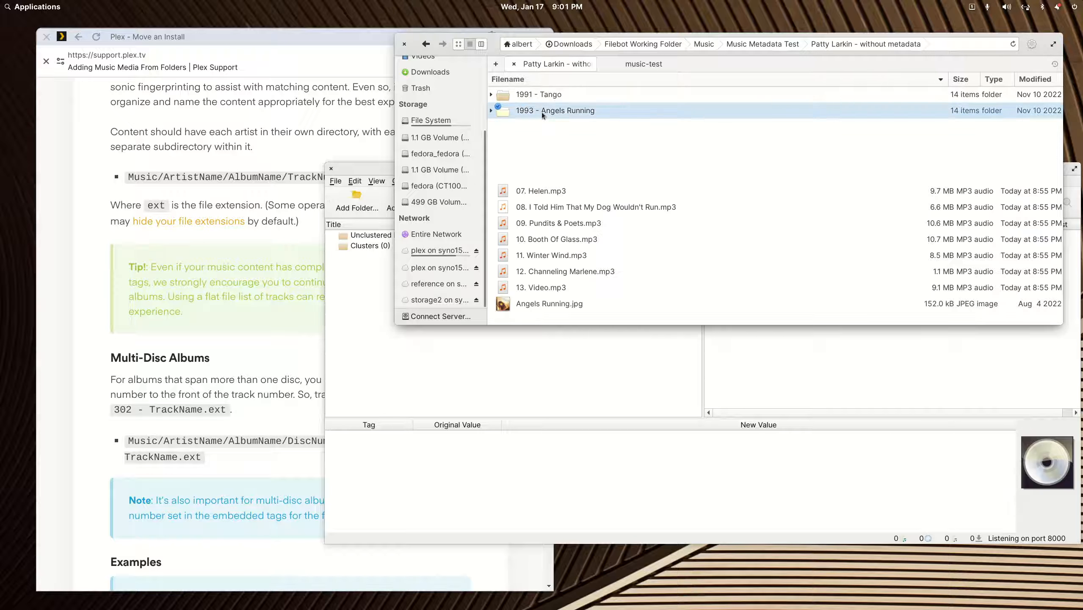
left_click(426, 44)
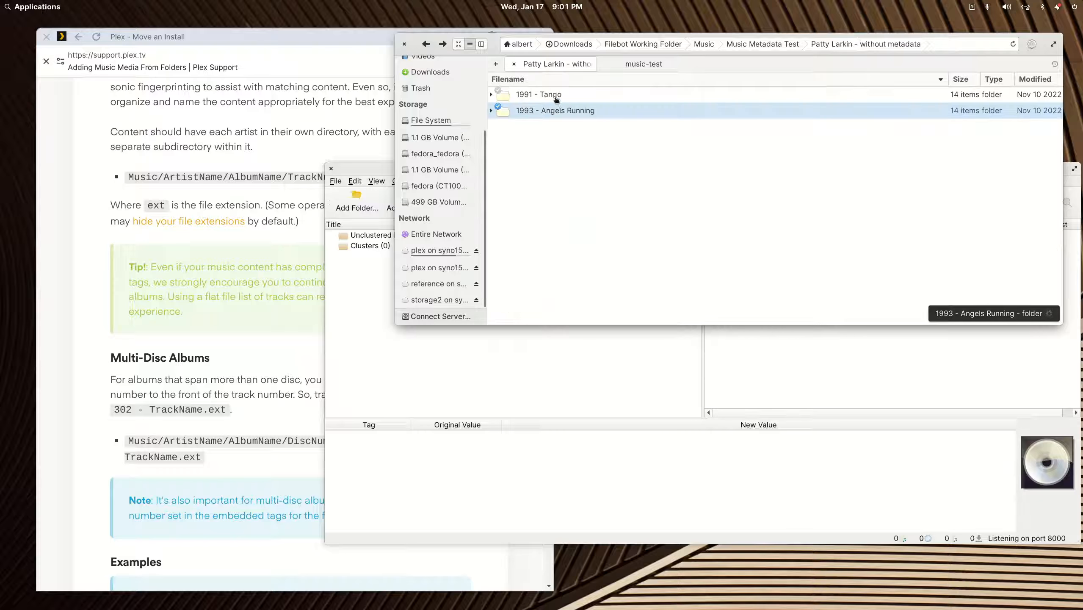
left_click(557, 99, "ctrl")
left_click_drag(557, 113, 539, 396)
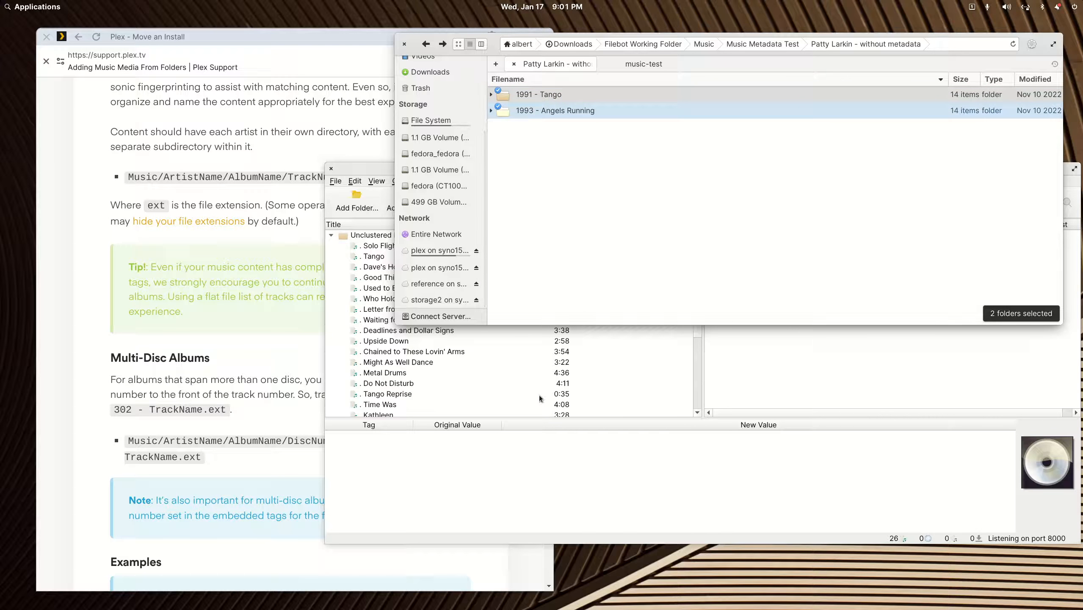
left_click(361, 169)
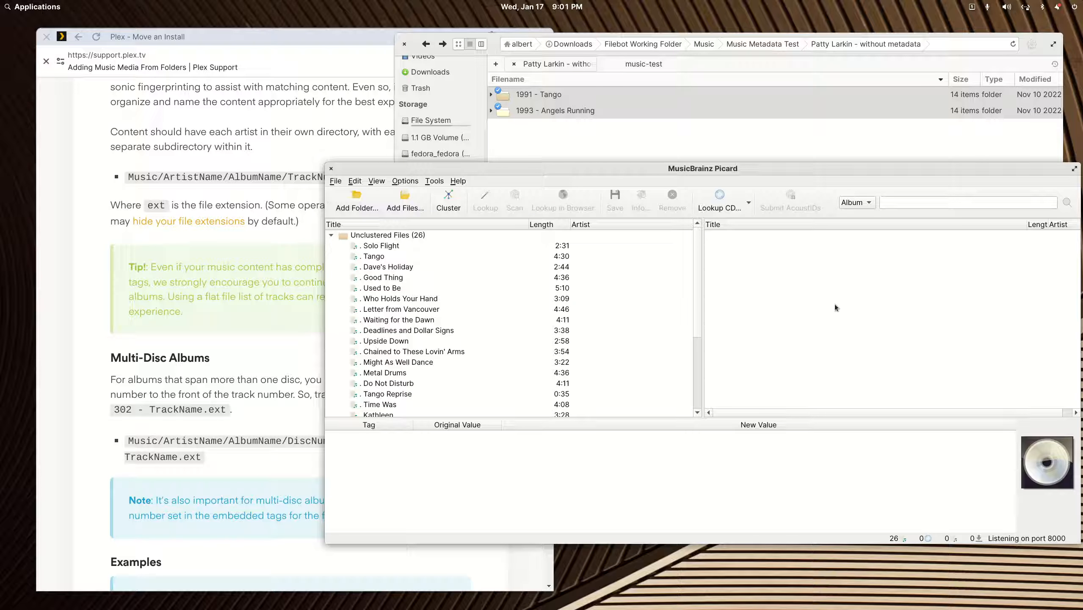
- Cluster the 26 files into Tango and Angels Running, then list Tango's tracks
left_click(453, 206)
left_click(385, 258)
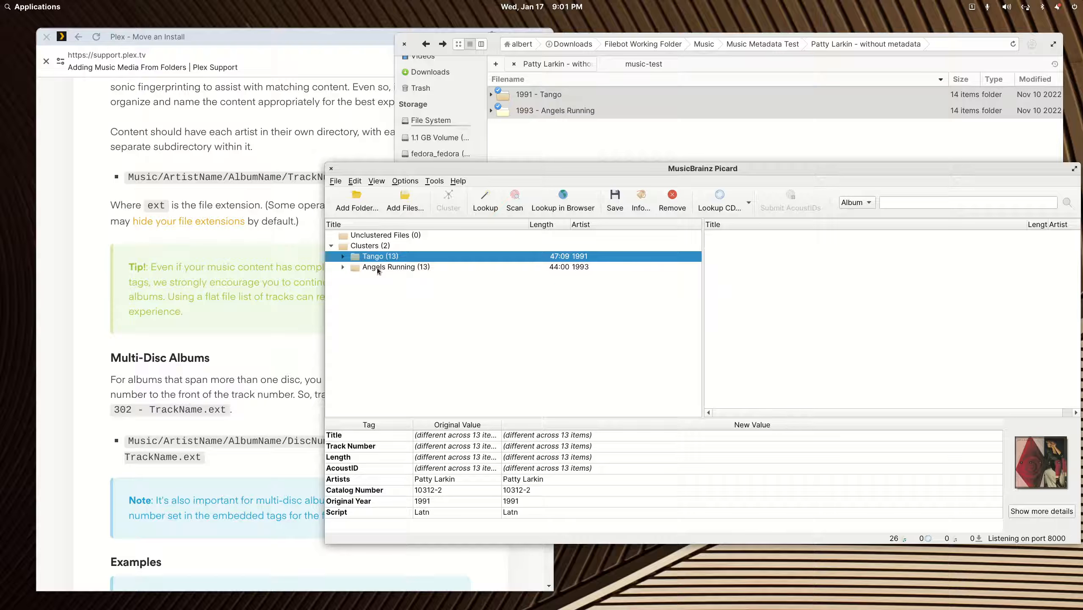
left_click(378, 269)
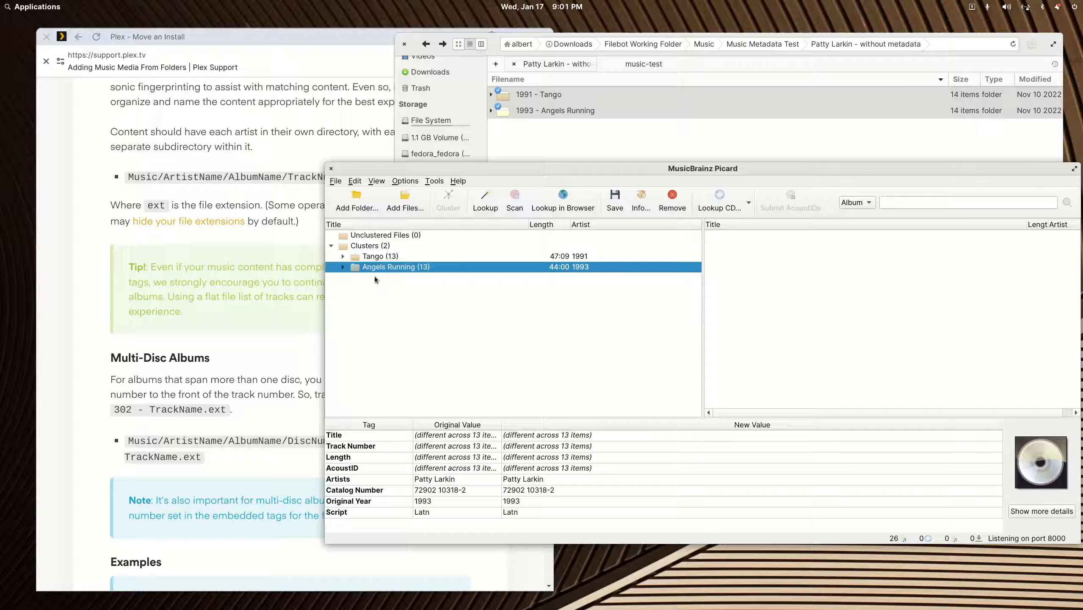
left_click(342, 256)
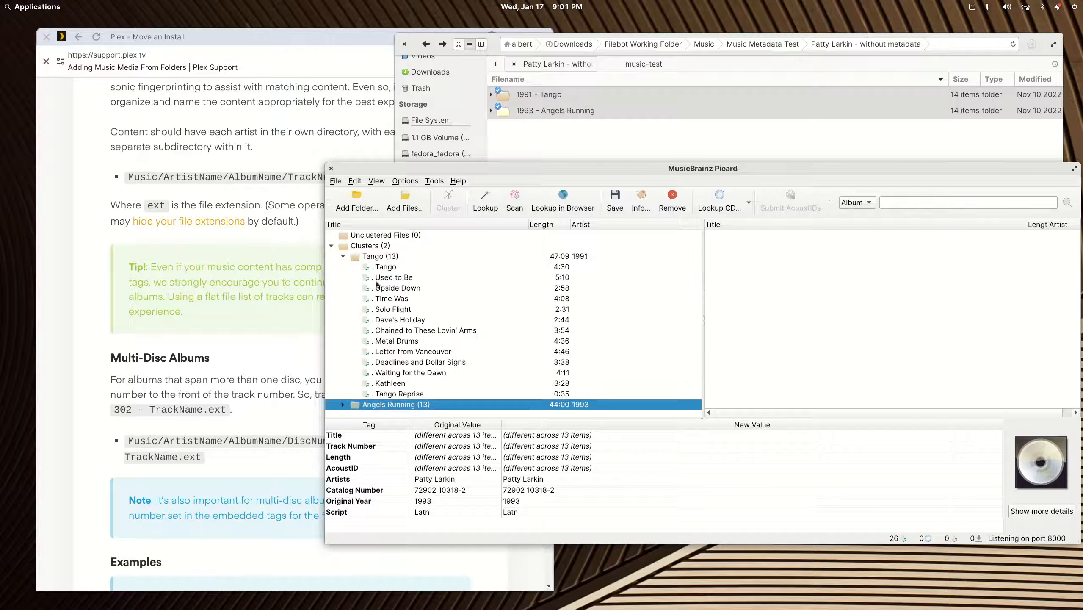
left_click(391, 267)
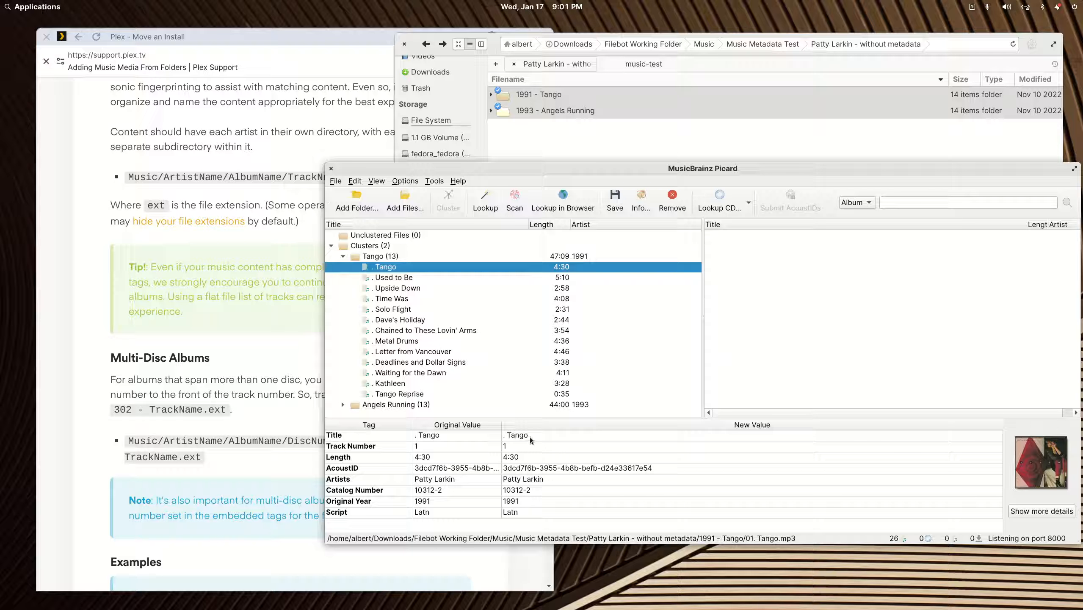
- Clear the AcoustID value for Tango, Used to Be, Upside Down, Time Was, Solo Flight, Dave's Holiday
left_click(389, 276)
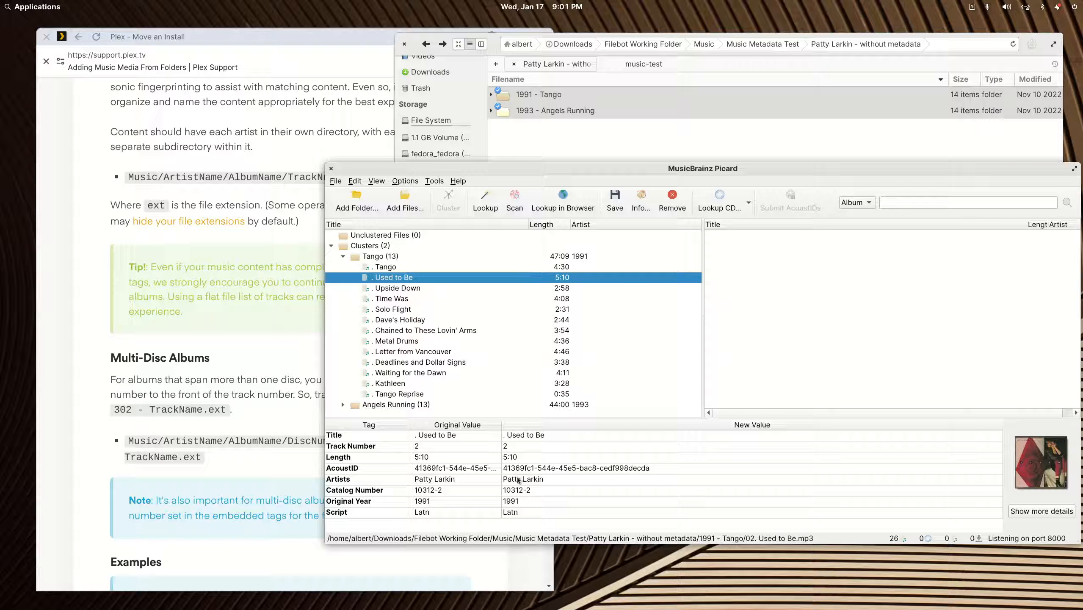
left_click(571, 468)
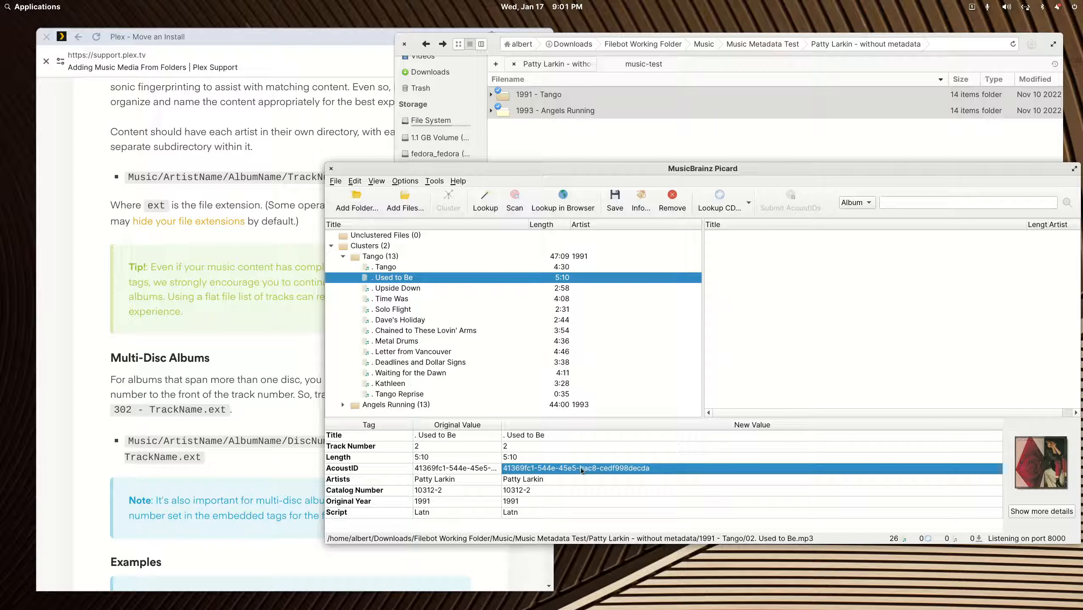
left_click(556, 265)
double_click(521, 468)
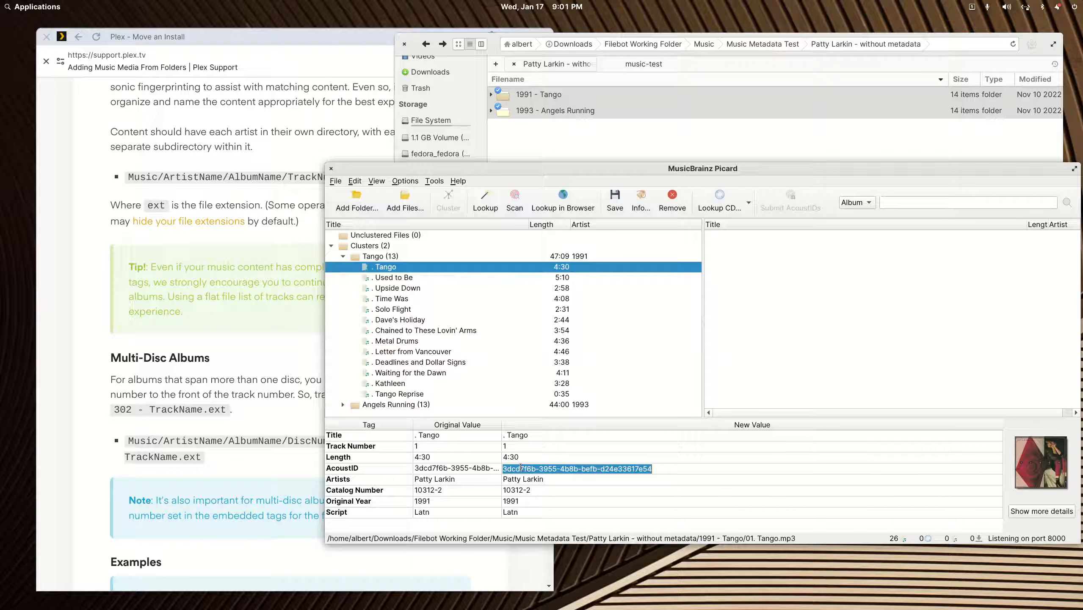
key("BackSpace")
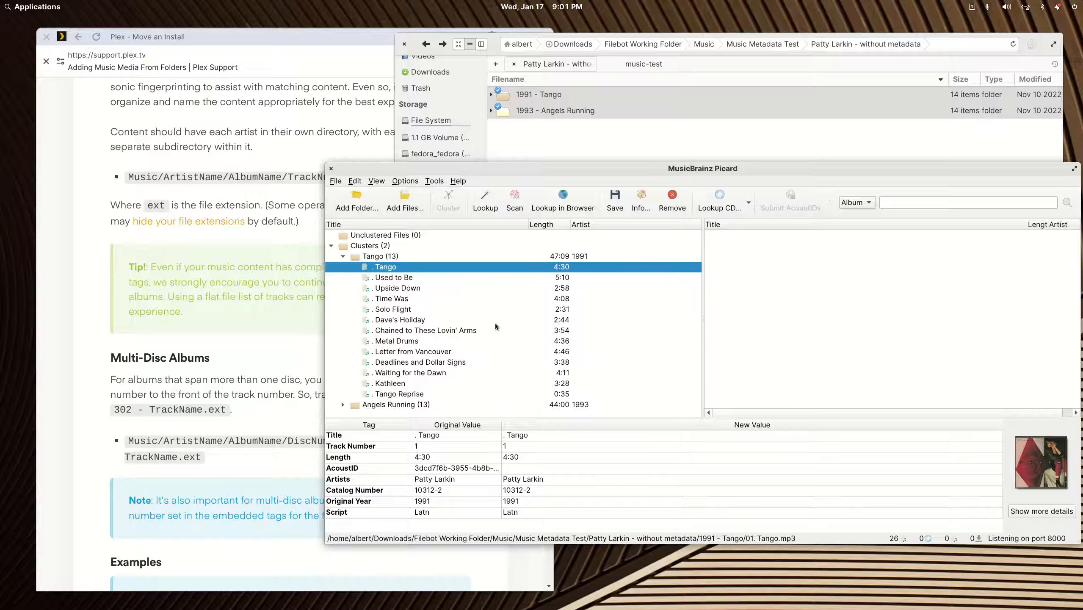
left_click(396, 278)
double_click(518, 468)
key("BackSpace")
left_click(397, 289)
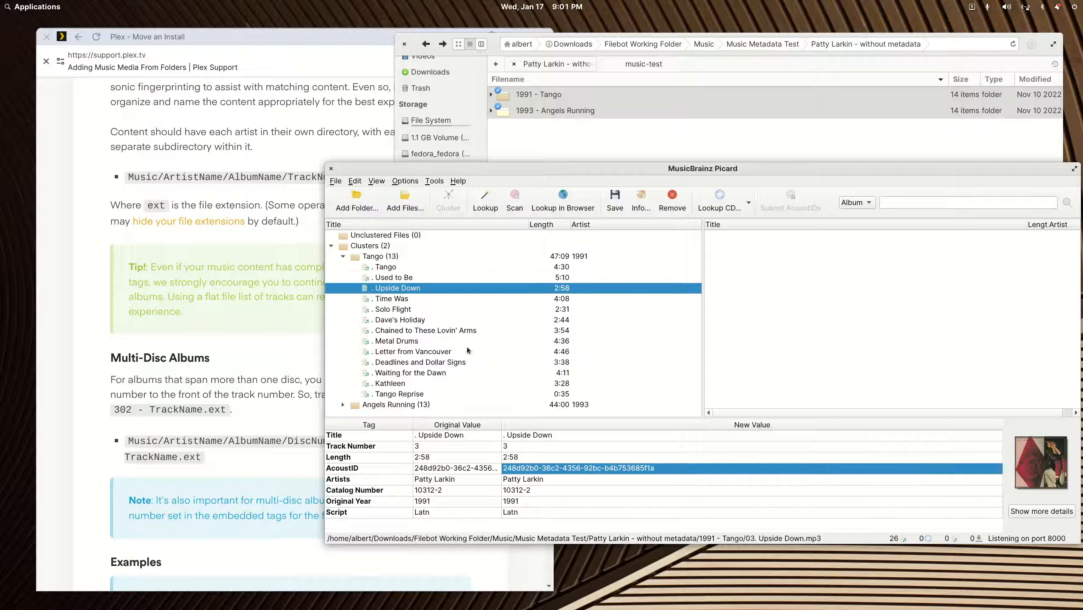
double_click(530, 468)
key("BackSpace")
left_click(387, 300)
double_click(532, 469)
key("BackSpace")
left_click(392, 309)
double_click(541, 468)
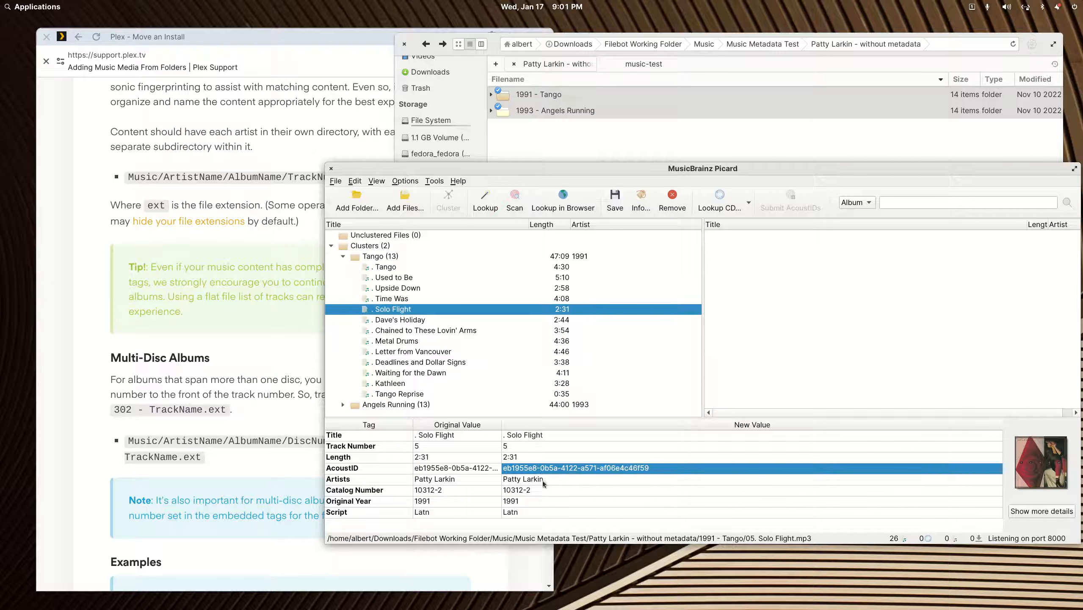
key("BackSpace")
left_click(403, 320)
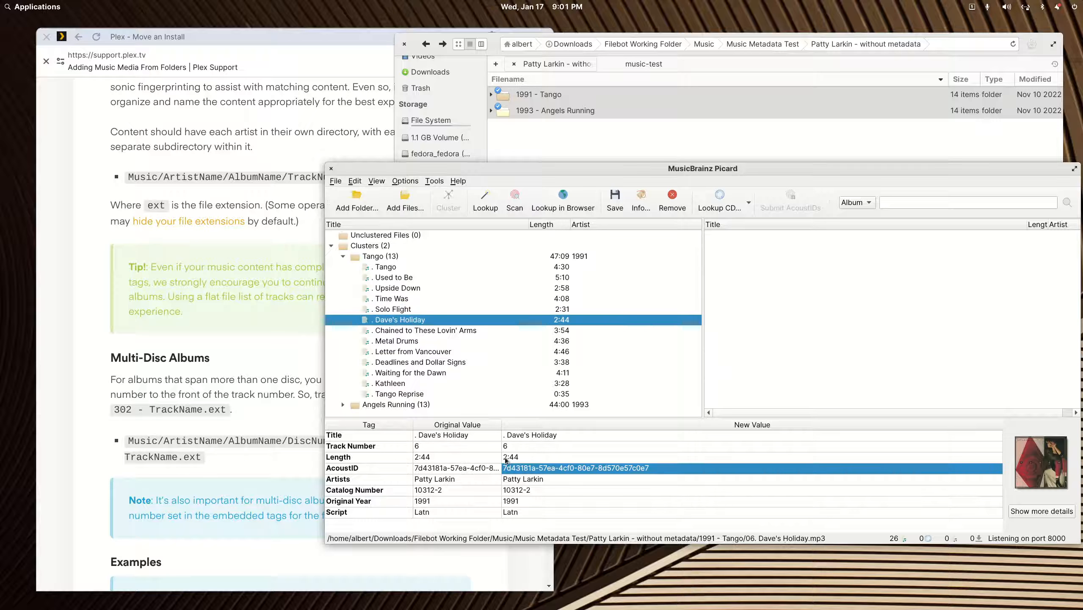
double_click(517, 469)
key("BackSpace")
- Clear AcoustID for Metal Drums, Chained to These Lovin' Arms, Deadlines, Waiting, Kathleen, Tango Reprise
left_click(400, 341)
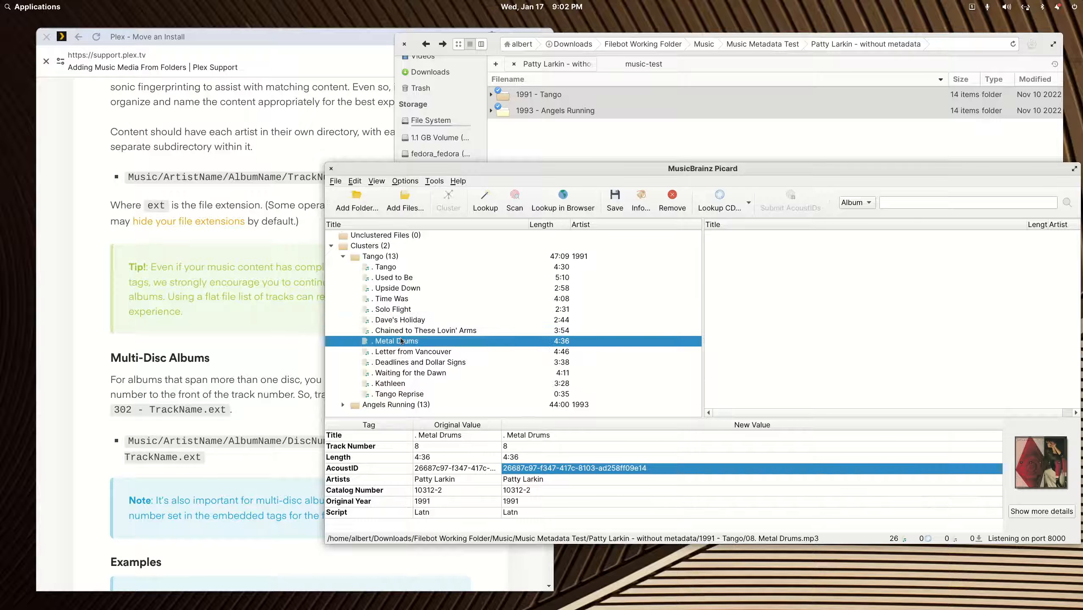
double_click(537, 470)
key("BackSpace")
left_click(416, 330)
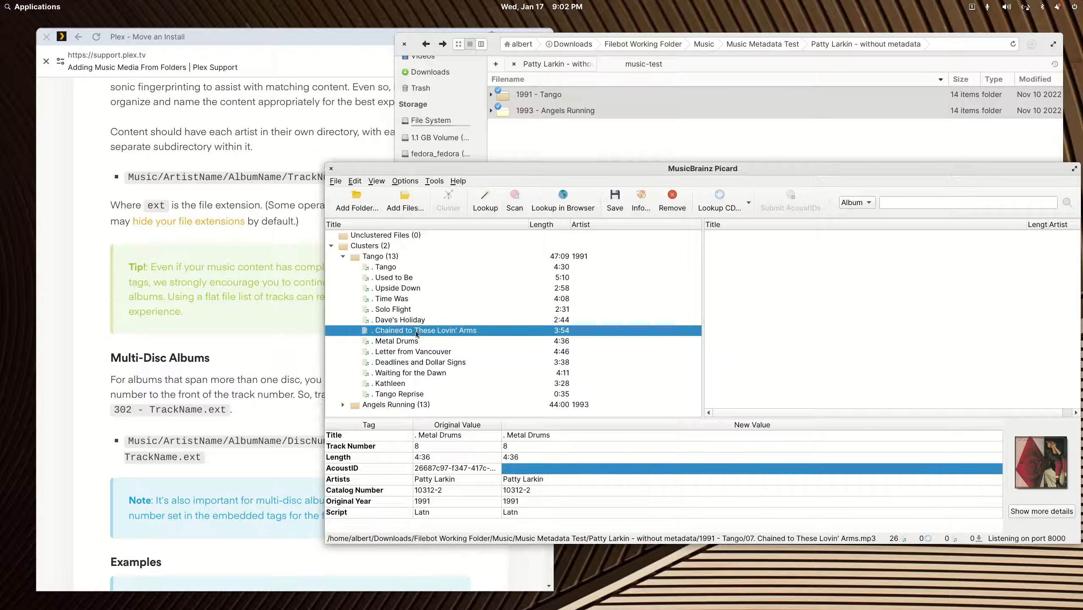
double_click(551, 468)
key("BackSpace")
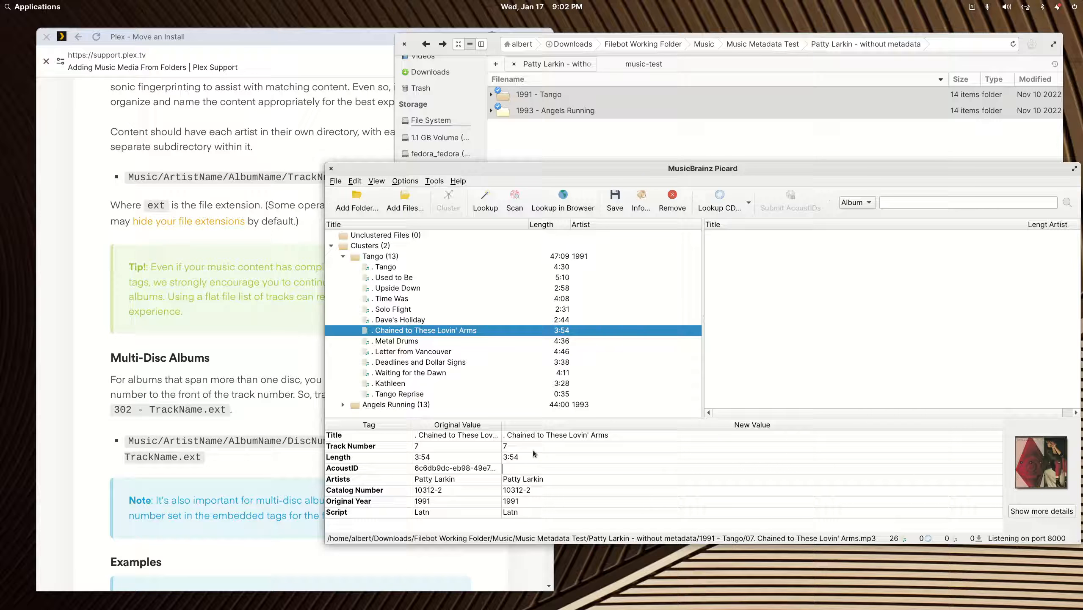
left_click(415, 341)
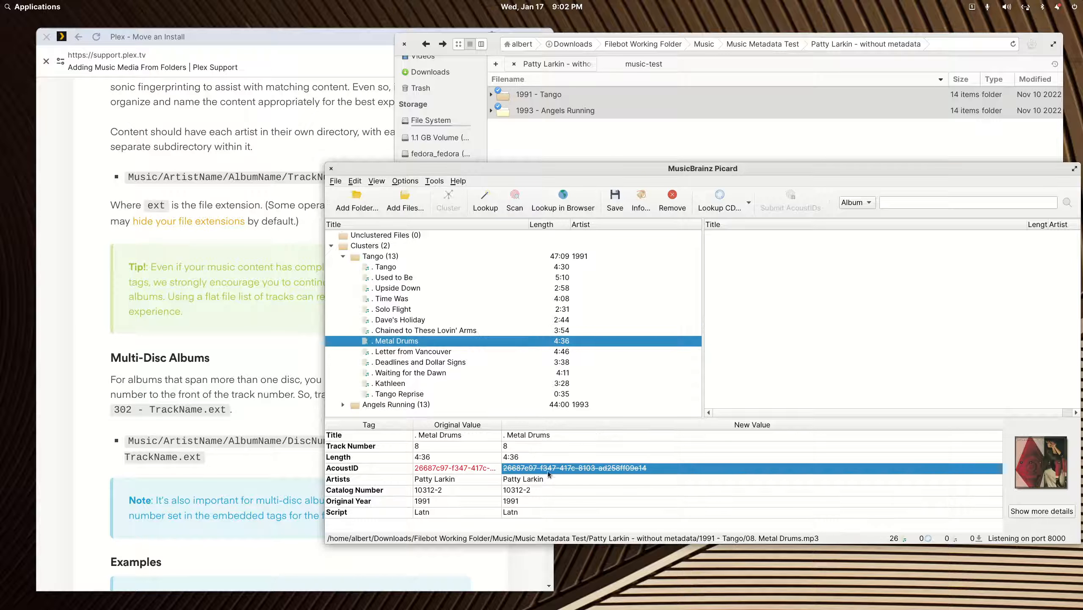
left_click(428, 351)
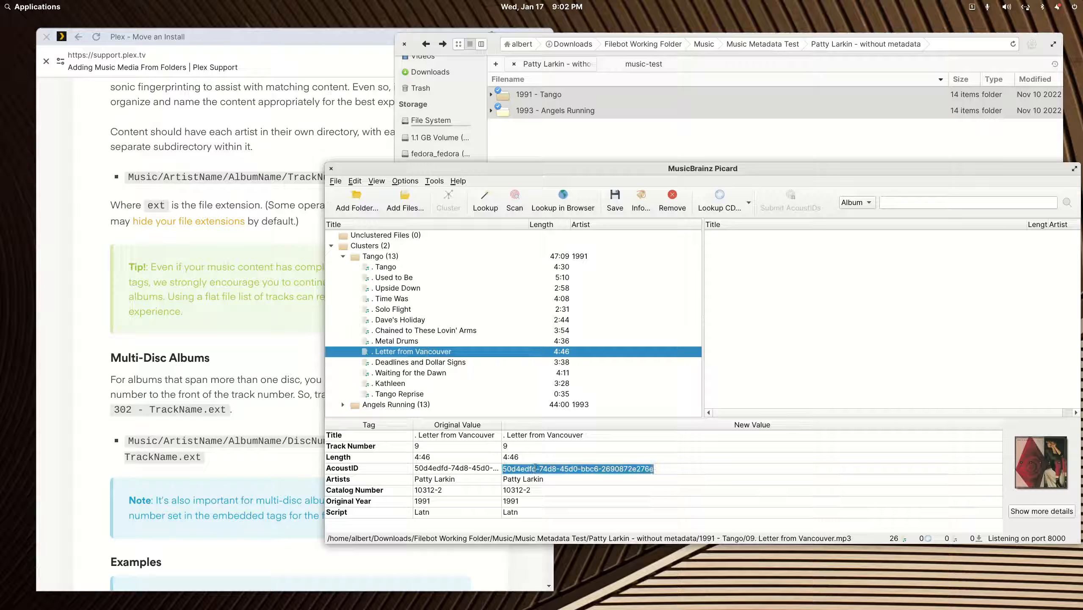
left_click(450, 366)
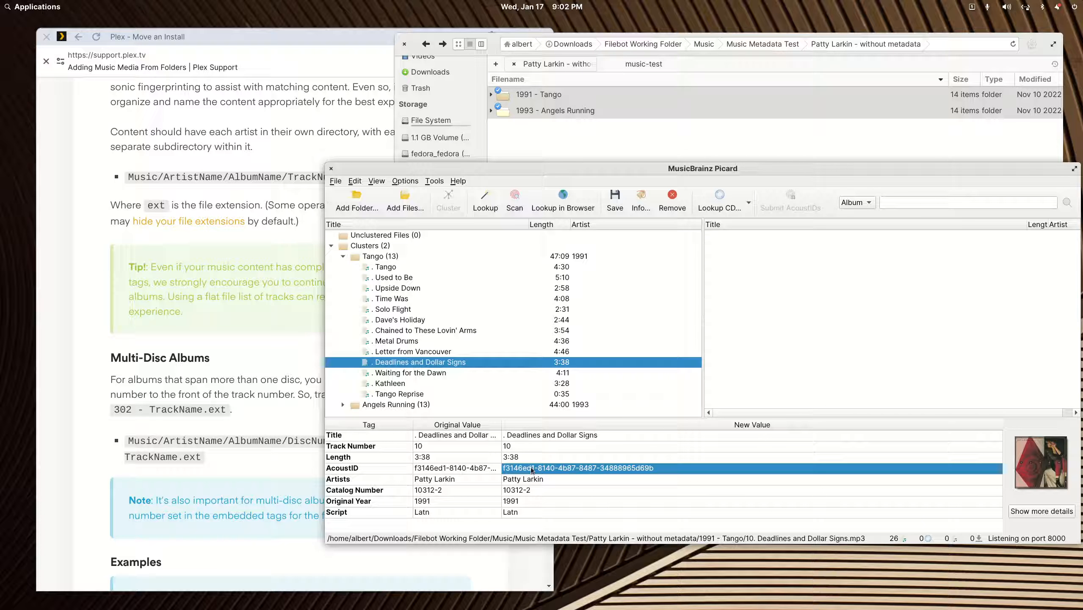
double_click(531, 466)
key("BackSpace")
left_click(427, 372)
double_click(539, 468)
key("BackSpace")
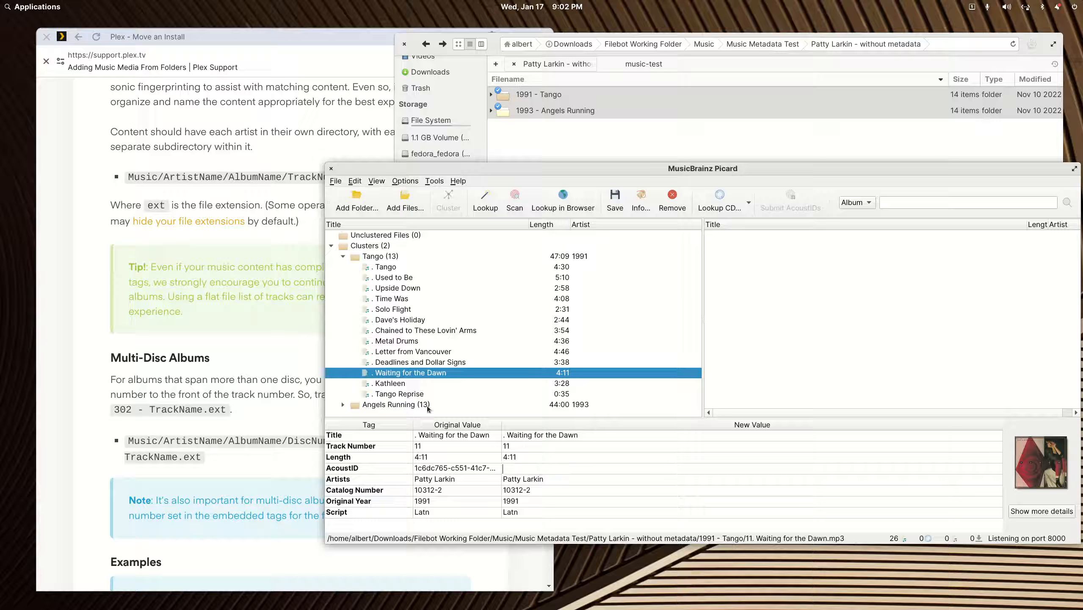
left_click(398, 385)
double_click(531, 468)
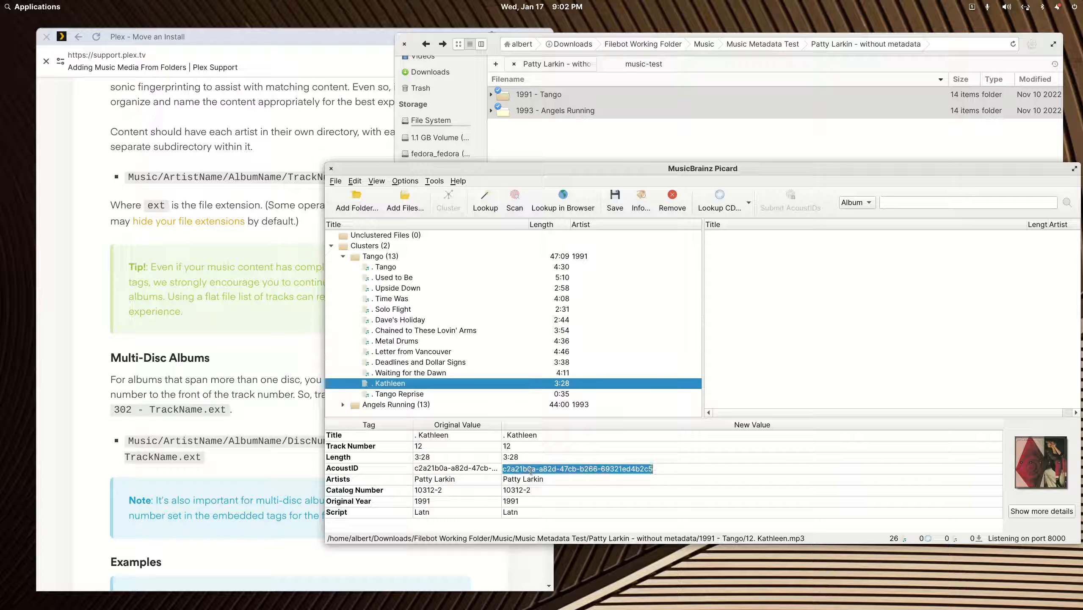
key("BackSpace")
left_click(405, 393)
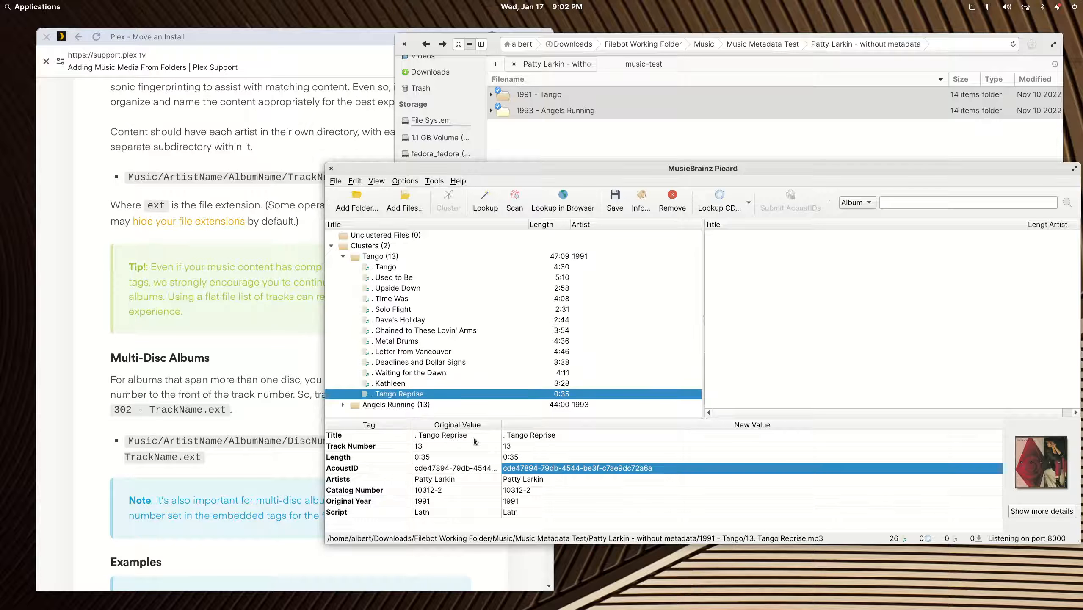
double_click(557, 467)
key("BackSpace")
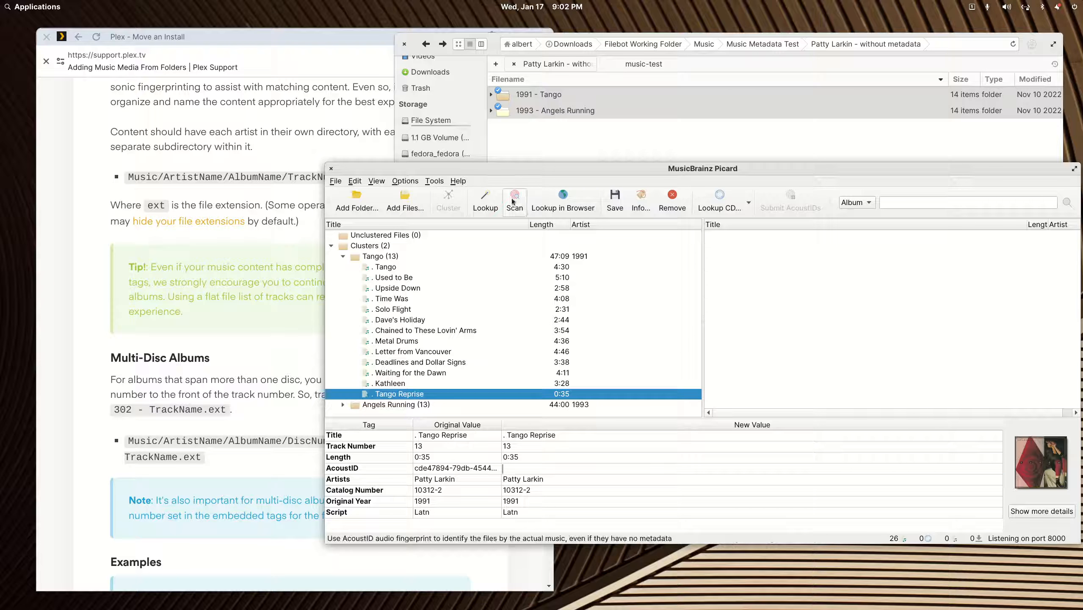
- Review Tango's cleared AcoustID tag, then remove the Tango cluster from Picard
left_click(614, 200)
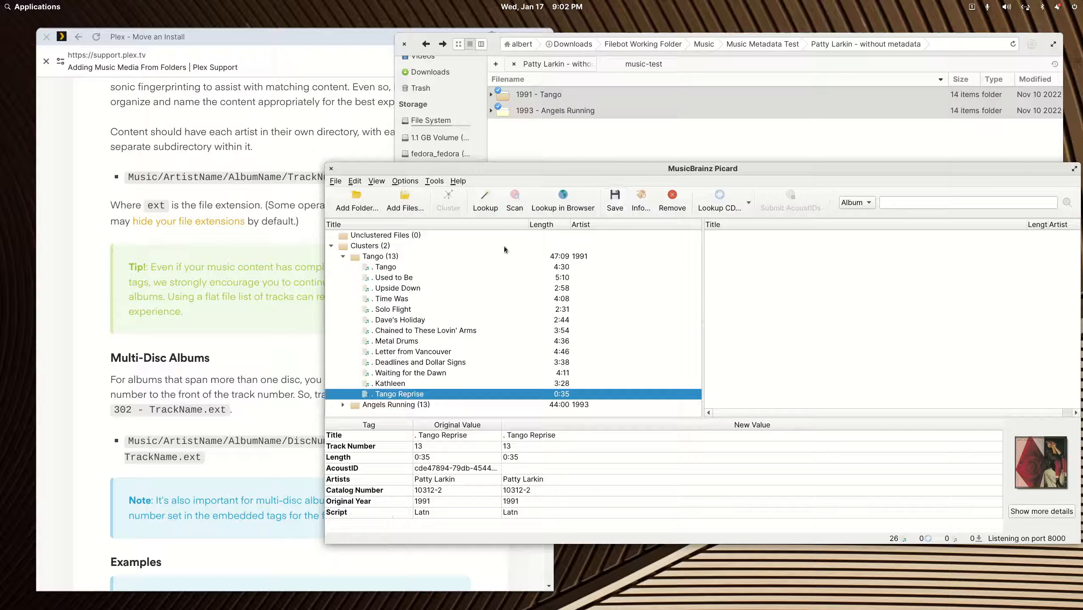
left_click(385, 268)
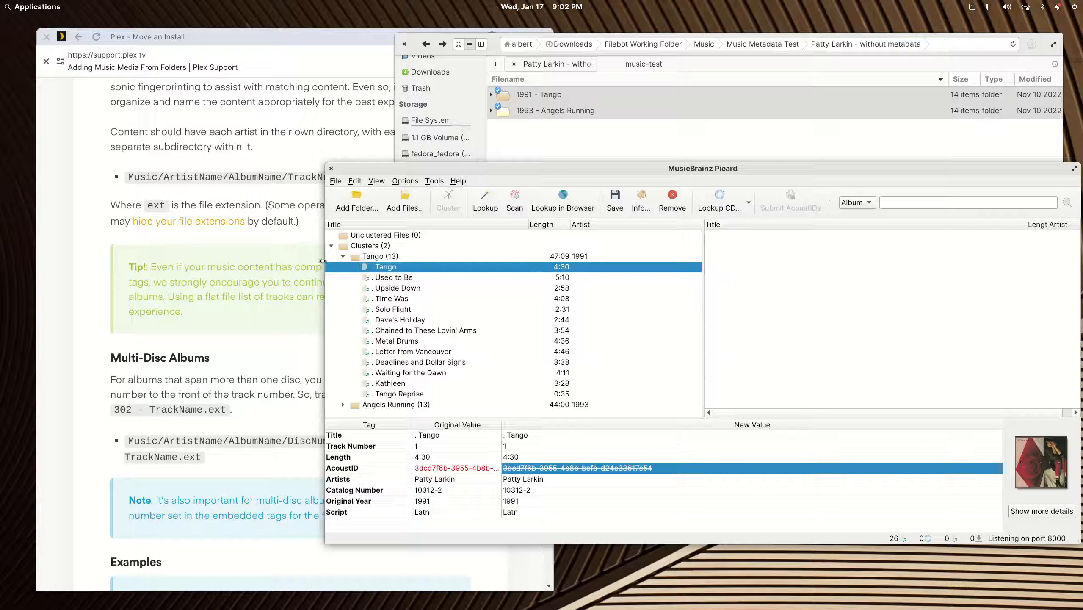
left_click(344, 256)
left_click(365, 256)
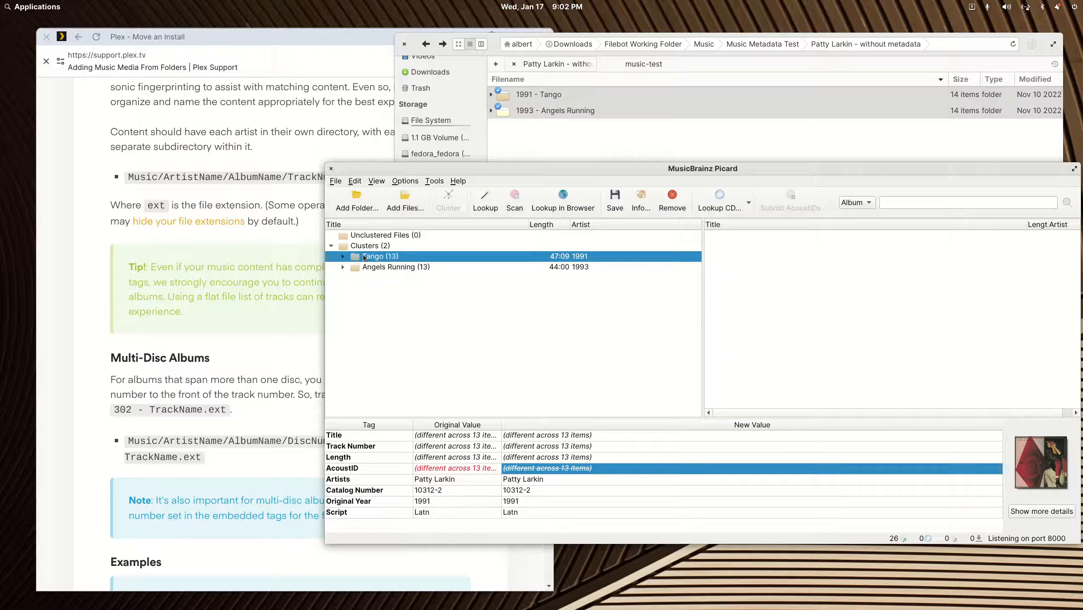
key("Delete")
- Reload the album folders into Picard, re-cluster them, and check the Tango track's tags
left_click_drag(548, 97, 506, 378)
left_click(379, 166)
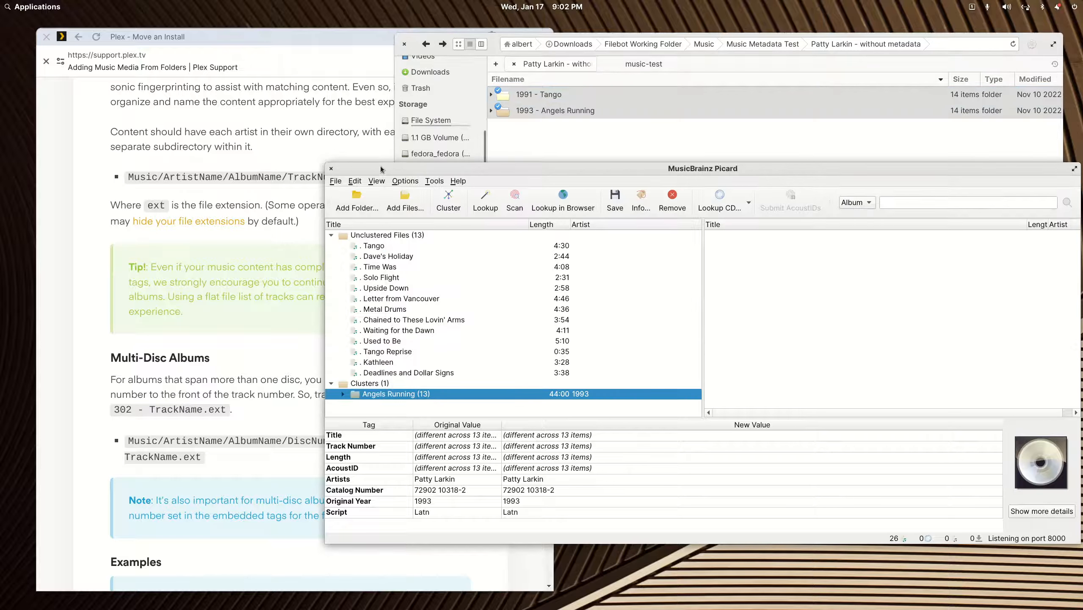
left_click(446, 206)
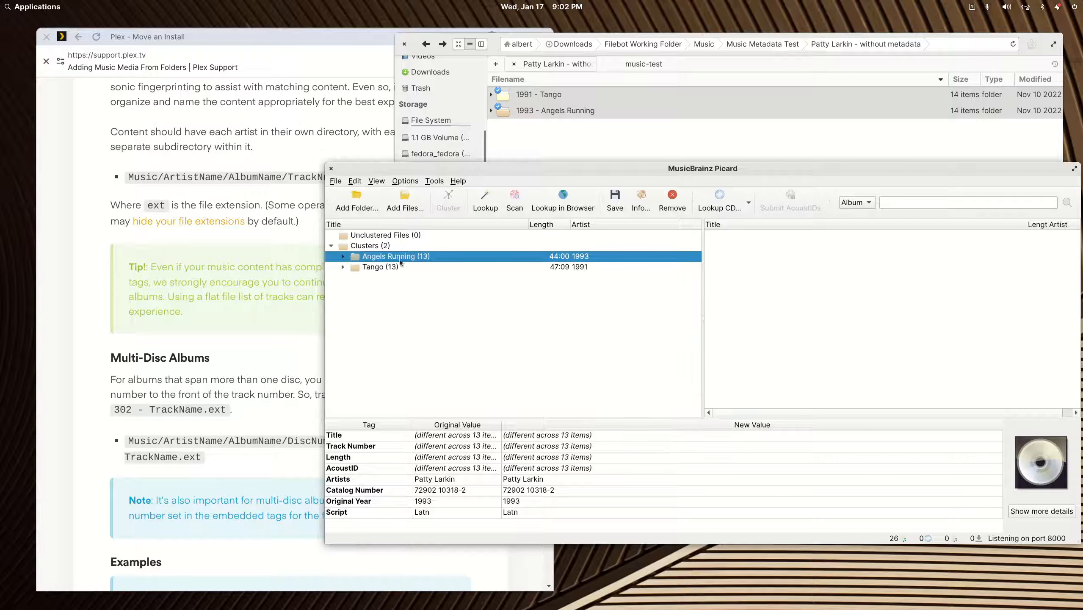
left_click(343, 267)
left_click(388, 277)
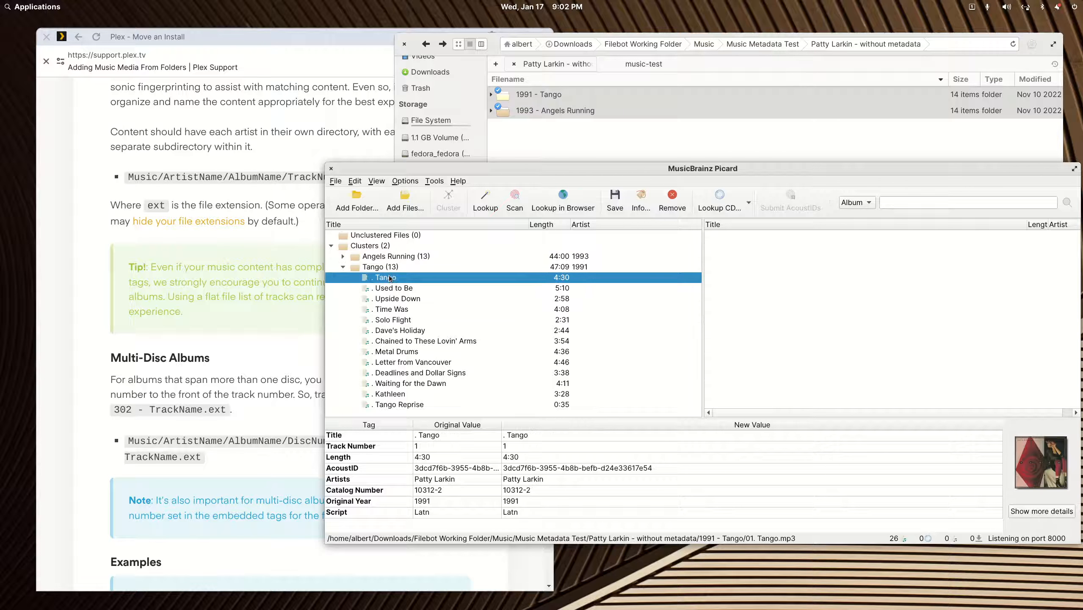
- Check the tags of Upside Down and Chained to These Lovin' Arms in the Tango cluster
left_click(343, 266)
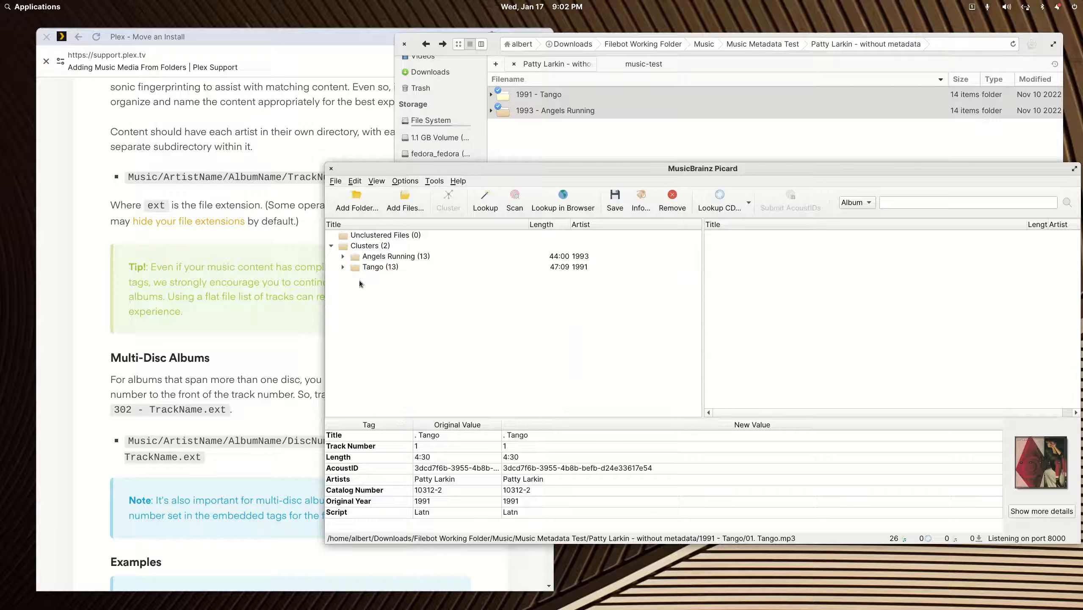
left_click(343, 267)
left_click(385, 299)
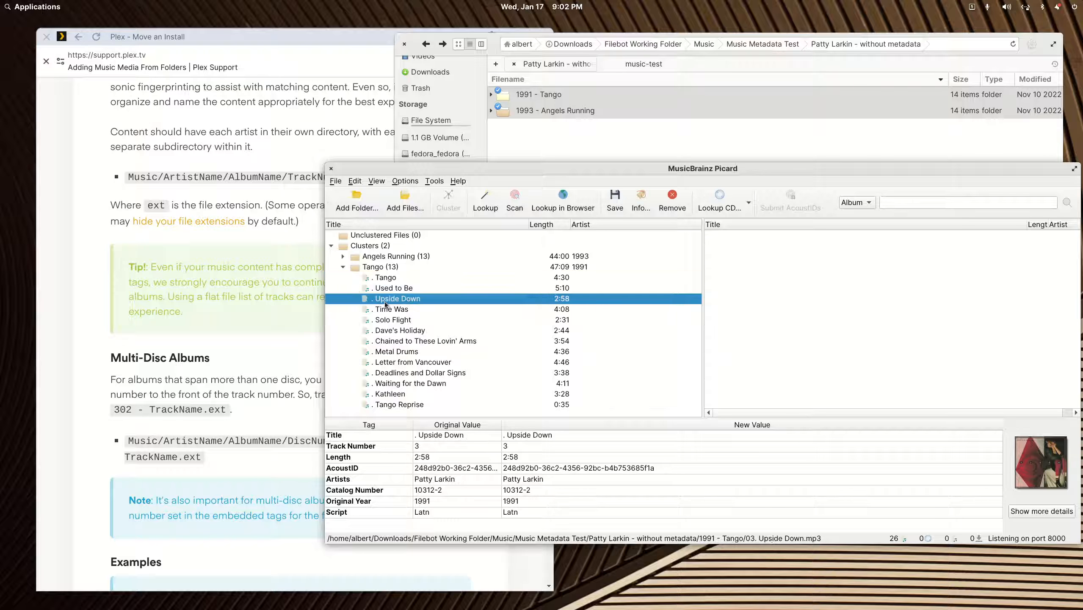
left_click(407, 341)
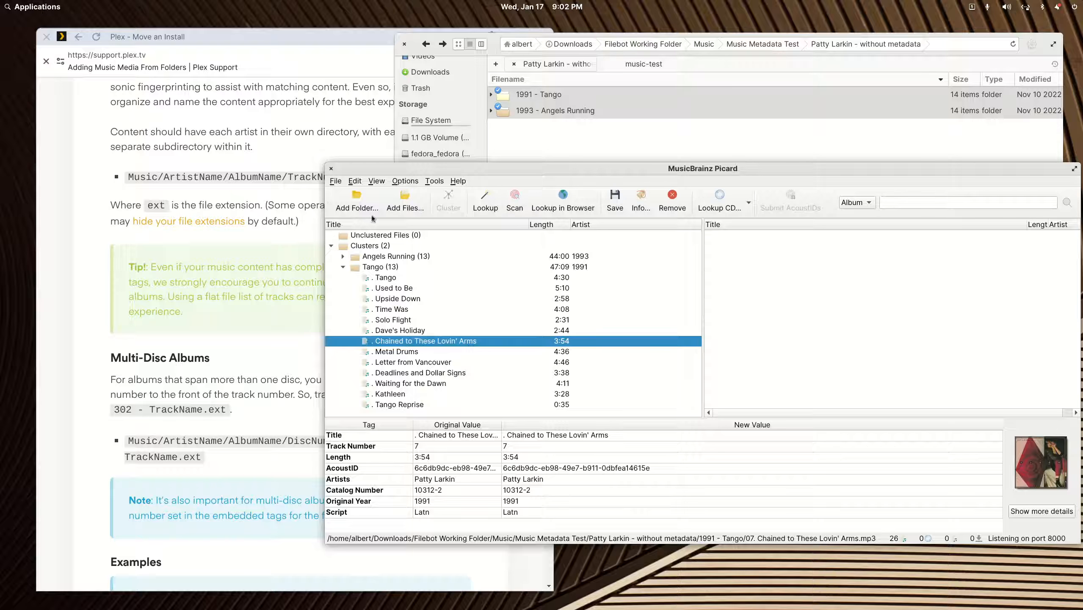
- Close Picard, check the music-test share, and return to the Music Metadata Test folder
left_click(331, 169)
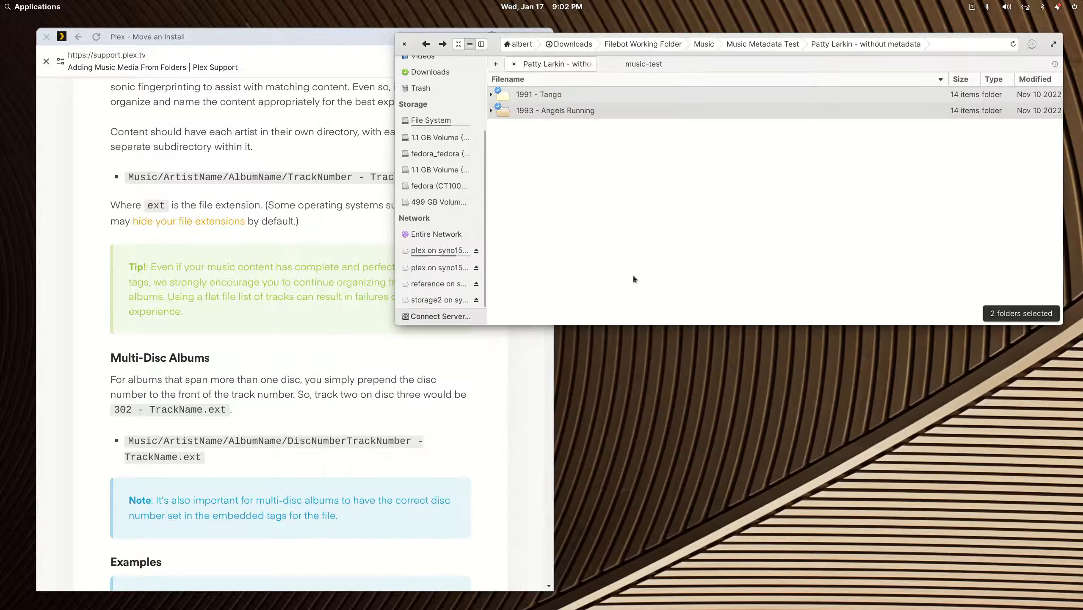
left_click(636, 262)
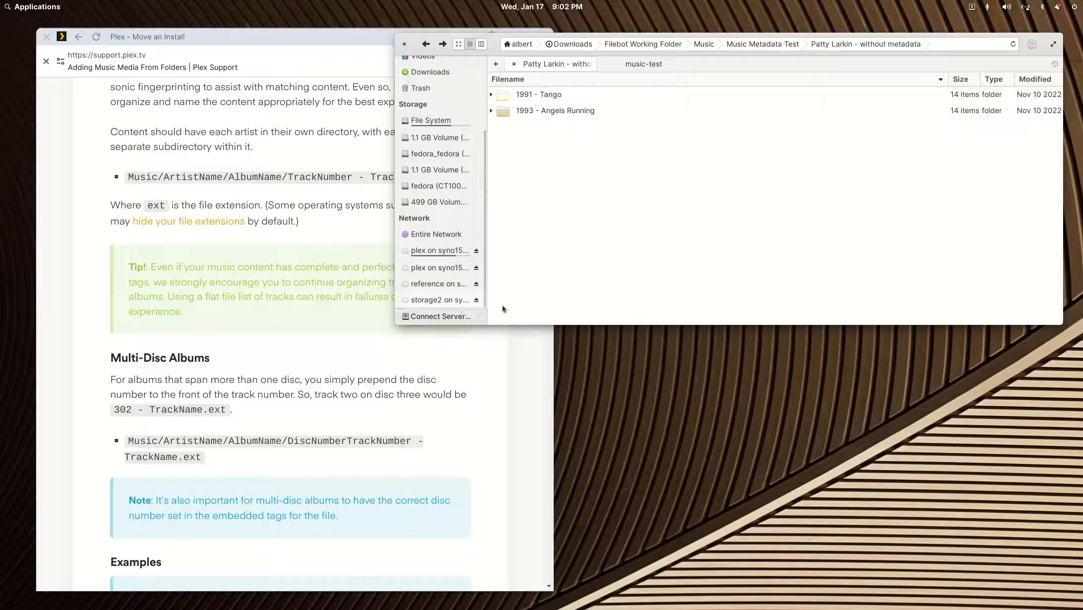
left_click(638, 66)
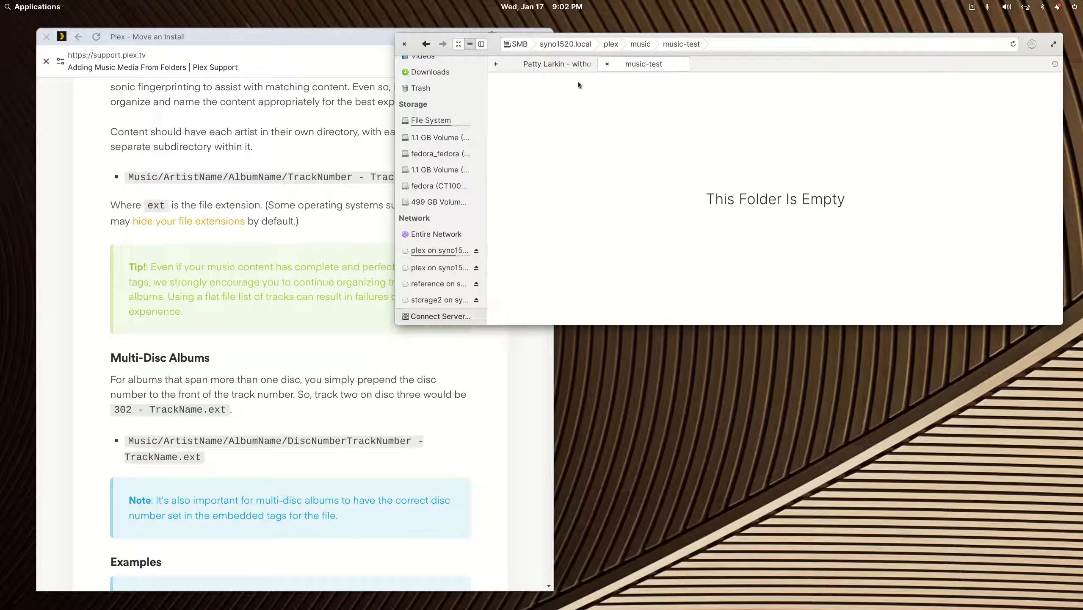
left_click(544, 64)
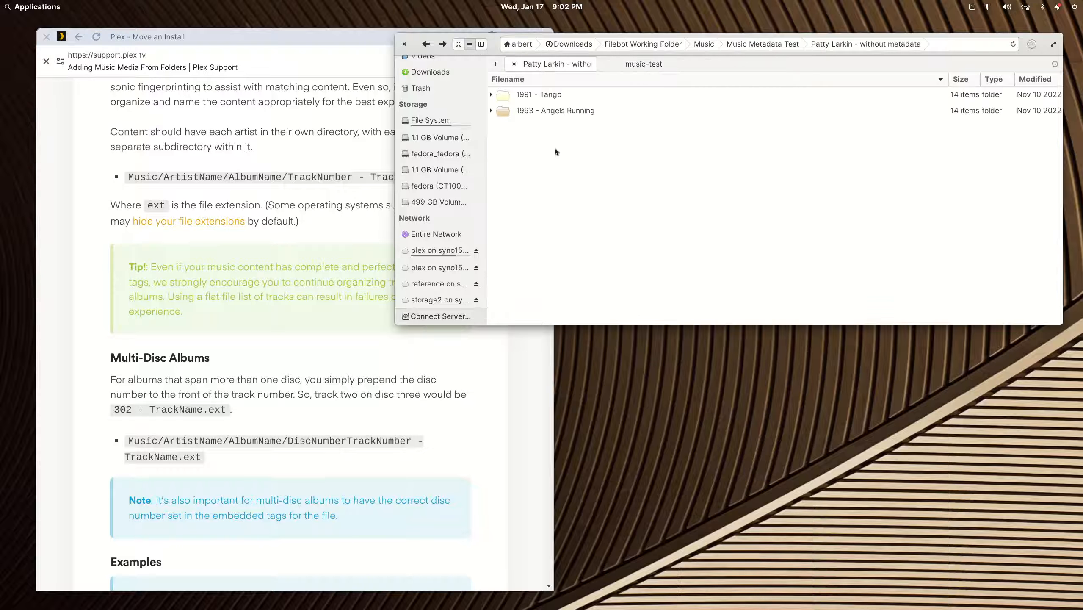
left_click(427, 44)
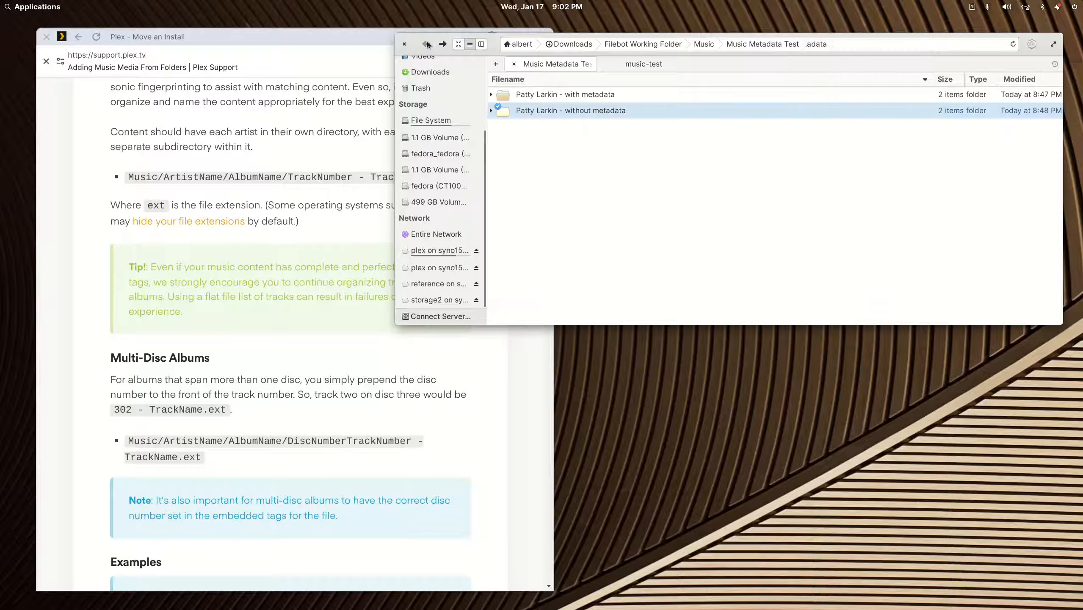
- Rename 'Patty Larkin - without metadata' to 'Patty Larkin'
right_click(555, 113)
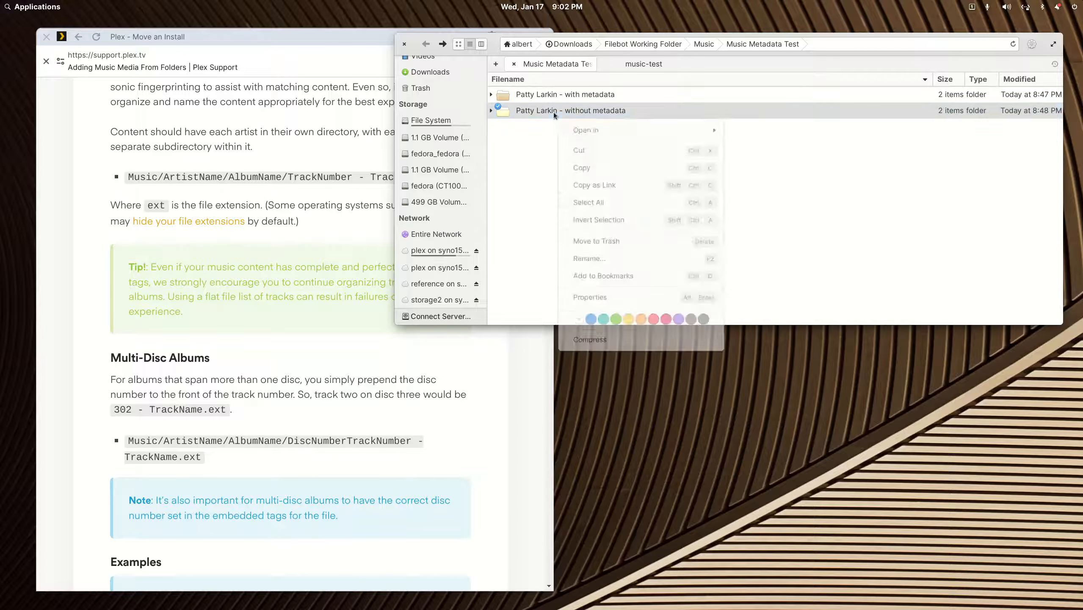
key("F2")
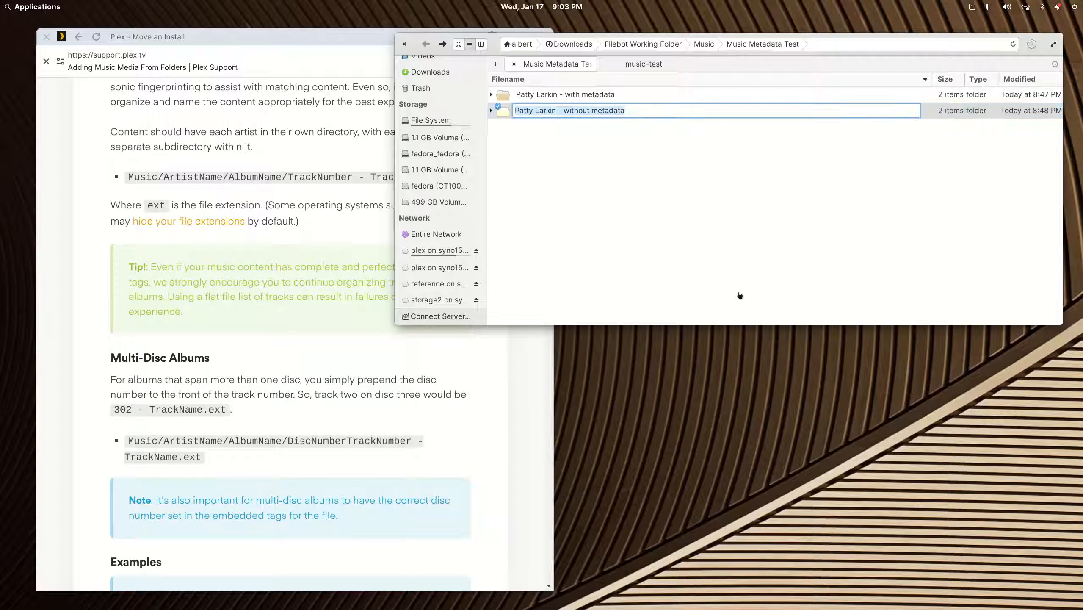
key("End")
key("ctrl+shift+Left")
key("ctrl+shift+Left")
key("BackSpace")
key("Return")
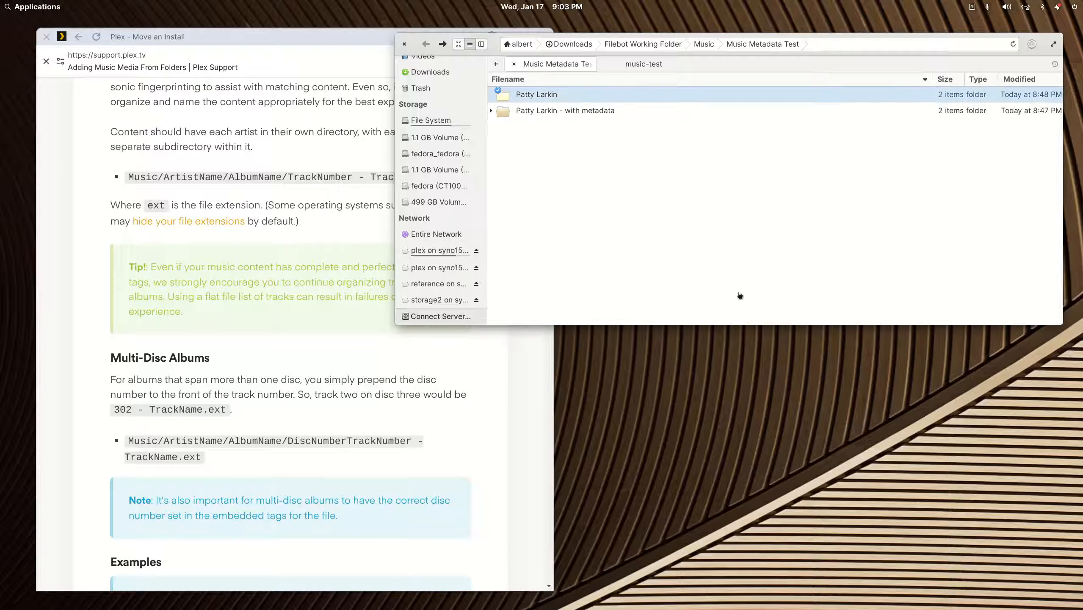
- Cut the Patty Larkin folder and paste it into the music-test share
right_click(553, 99)
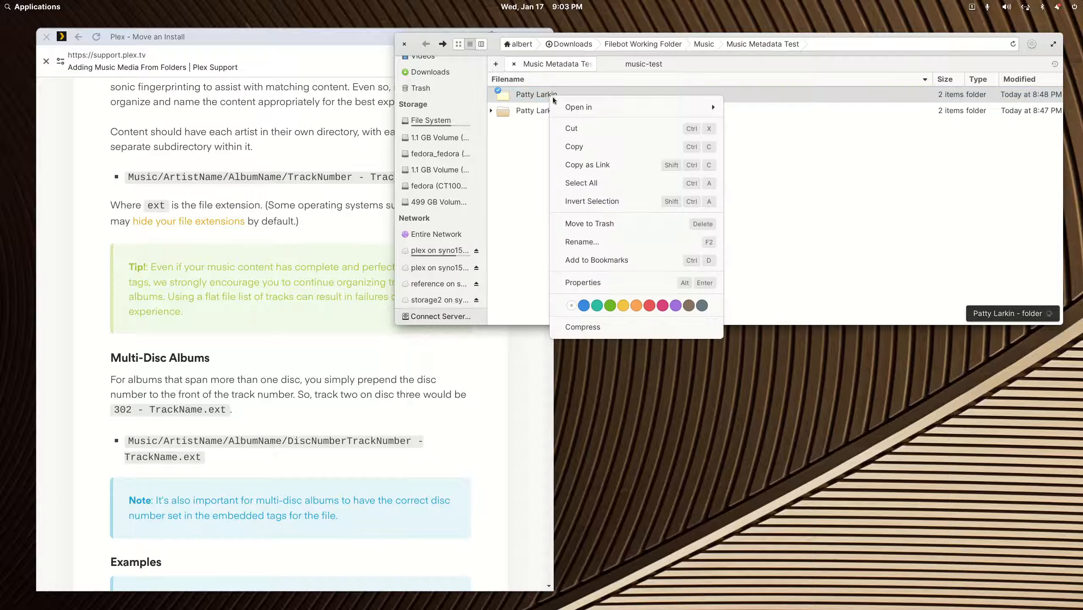
left_click(572, 128)
left_click(643, 63)
right_click(616, 142)
left_click(644, 179)
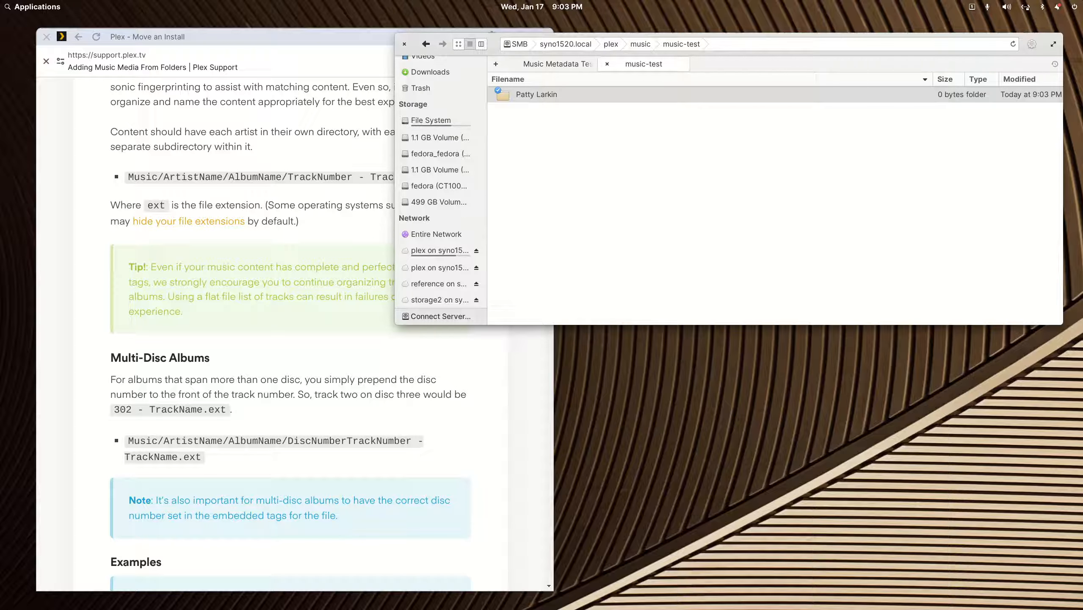
left_click_drag(1082, 175, 630, 48)
- Start a new Music library in Plex named 'Music - Test'
double_click(631, 48)
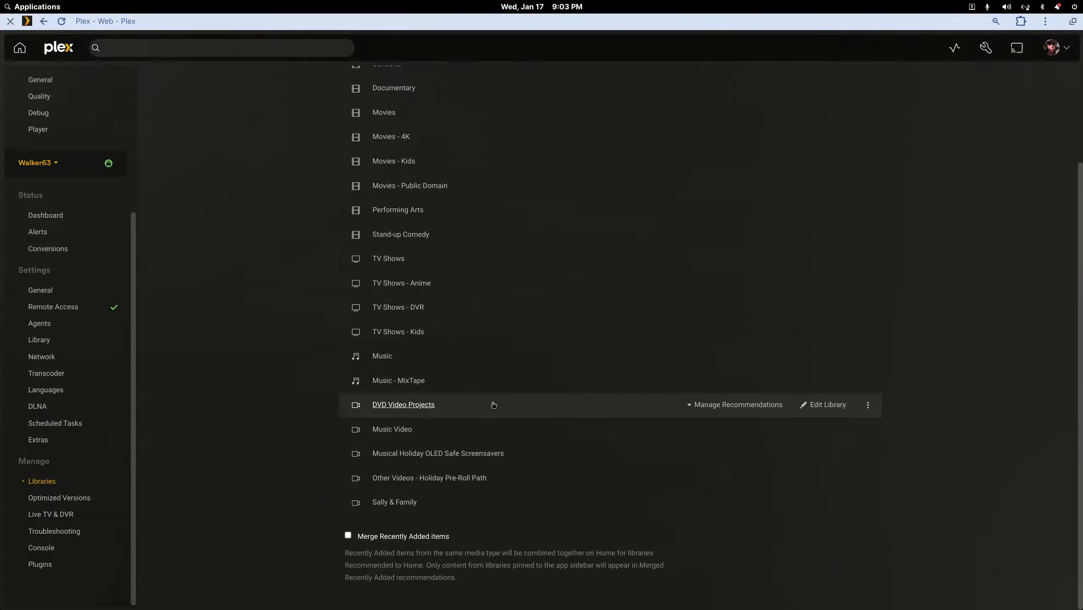
scroll(450, 461, "up", 3)
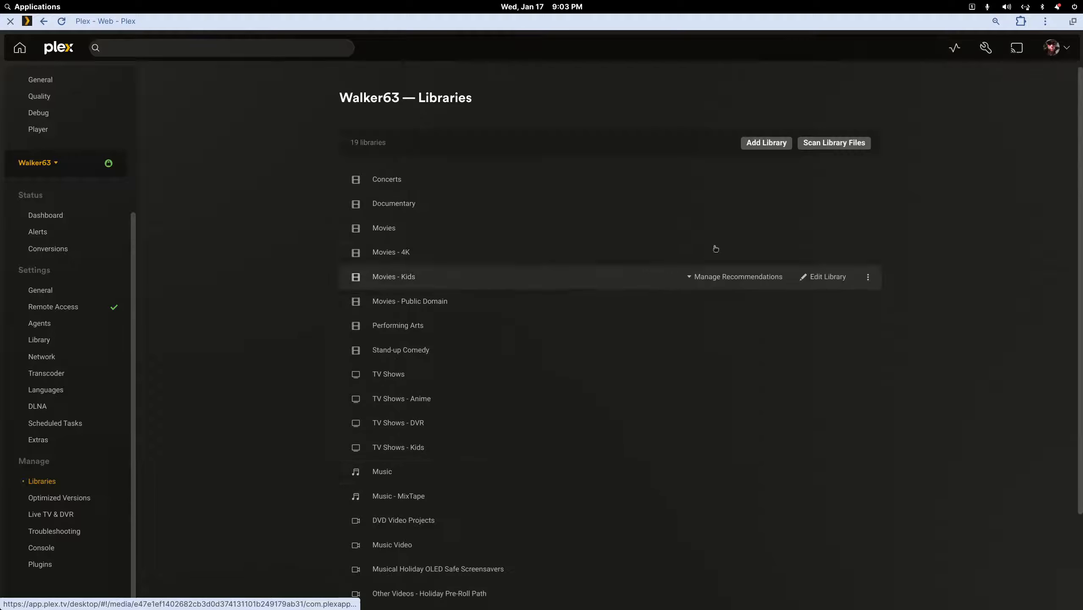
left_click(766, 142)
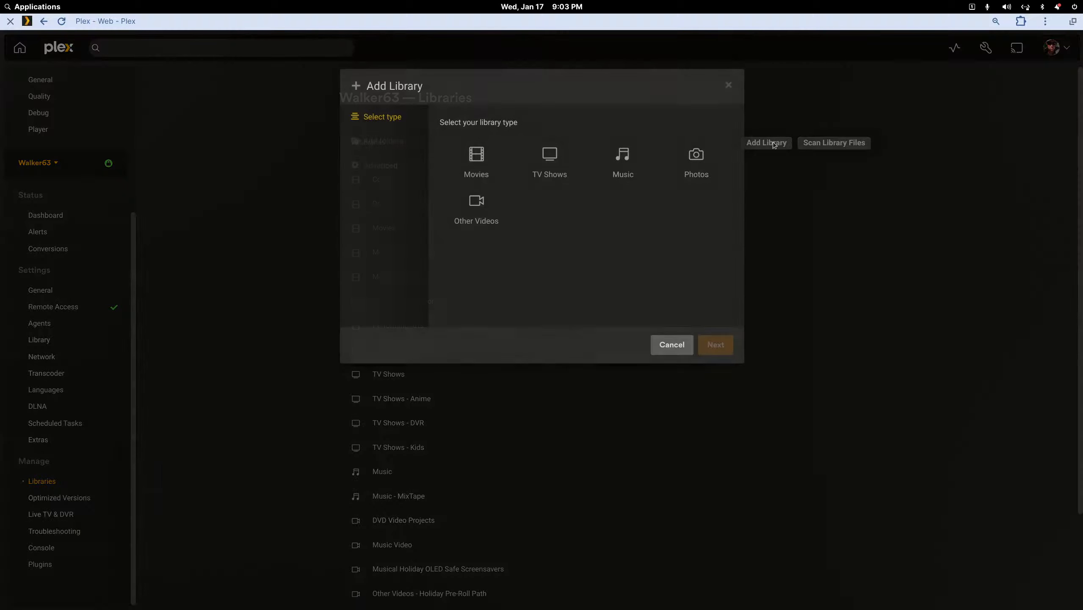
left_click(615, 165)
left_click(709, 342)
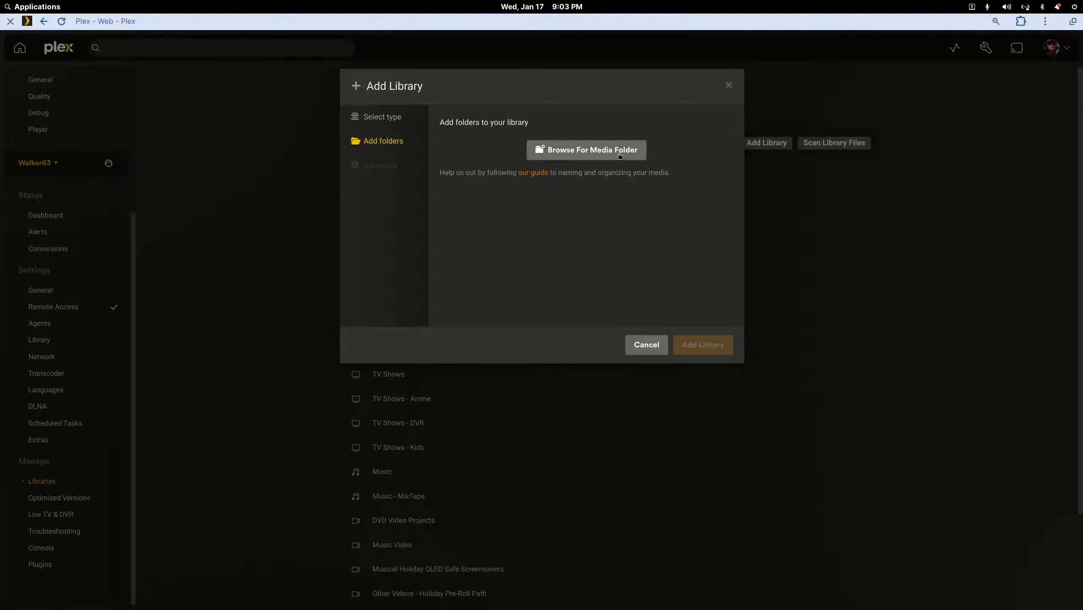
left_click(392, 119)
left_click(488, 290)
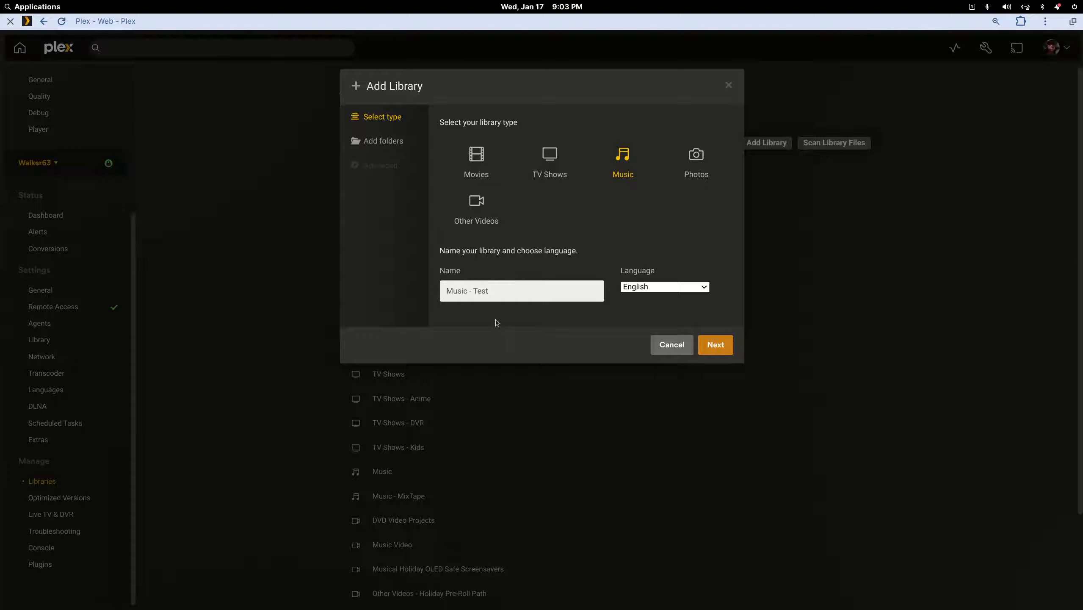
left_click(386, 142)
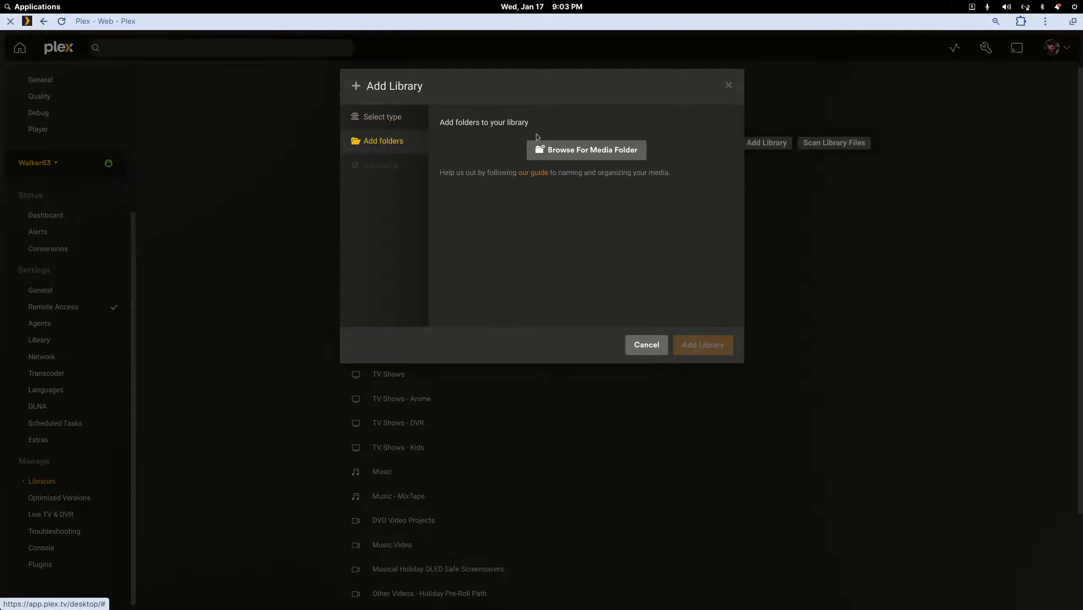
- Add /plexmusicmedia/music-test as the library's media folder
left_click(560, 151)
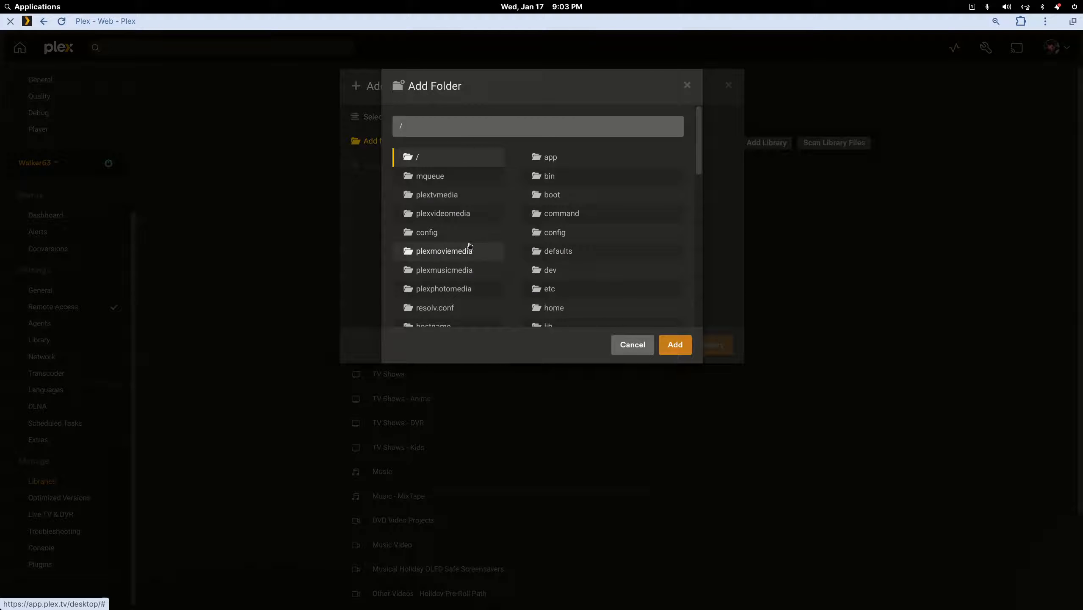
left_click(466, 270)
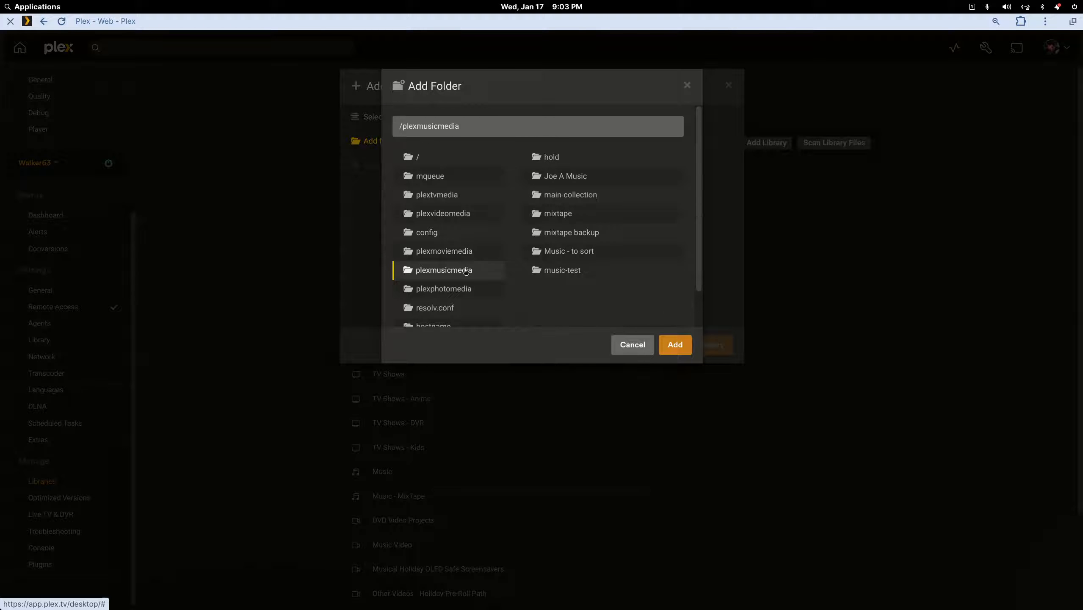
left_click(555, 269)
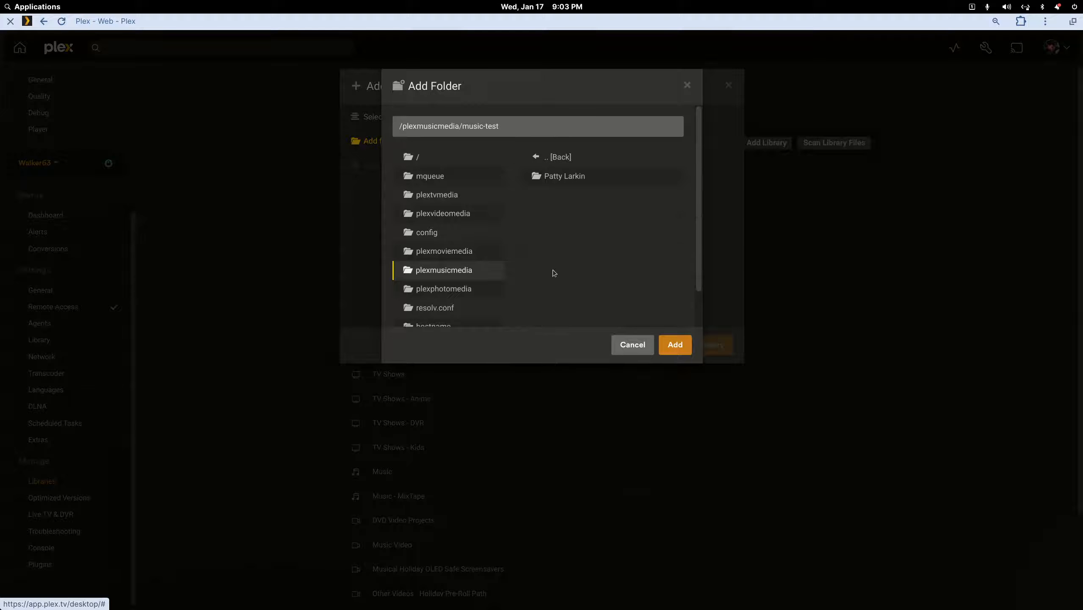
left_click(675, 345)
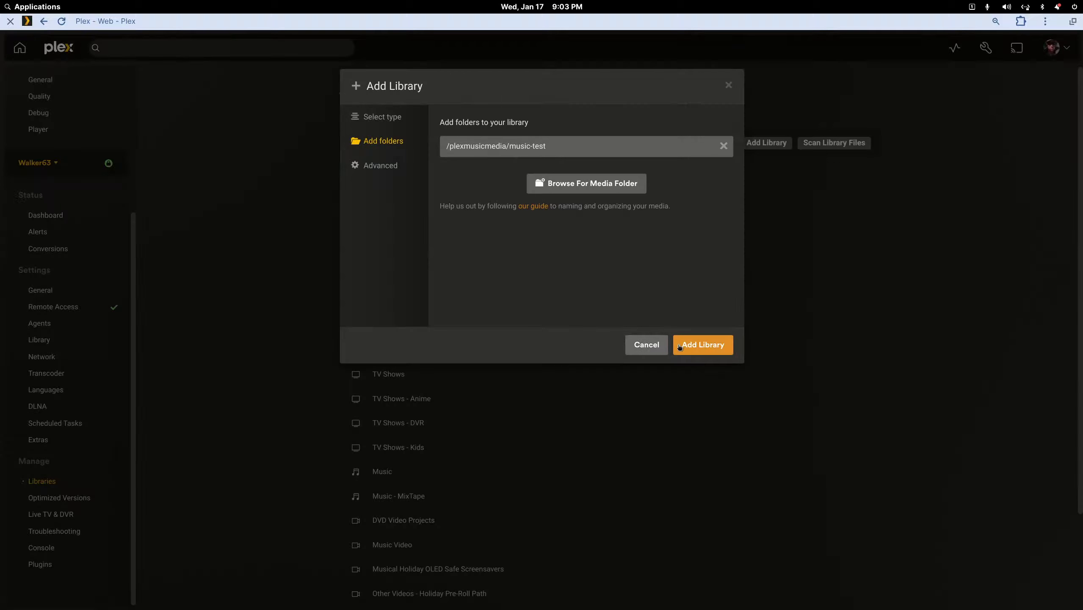
- Turn on Prefer local metadata in Advanced settings and add the Music - Test library
left_click(379, 165)
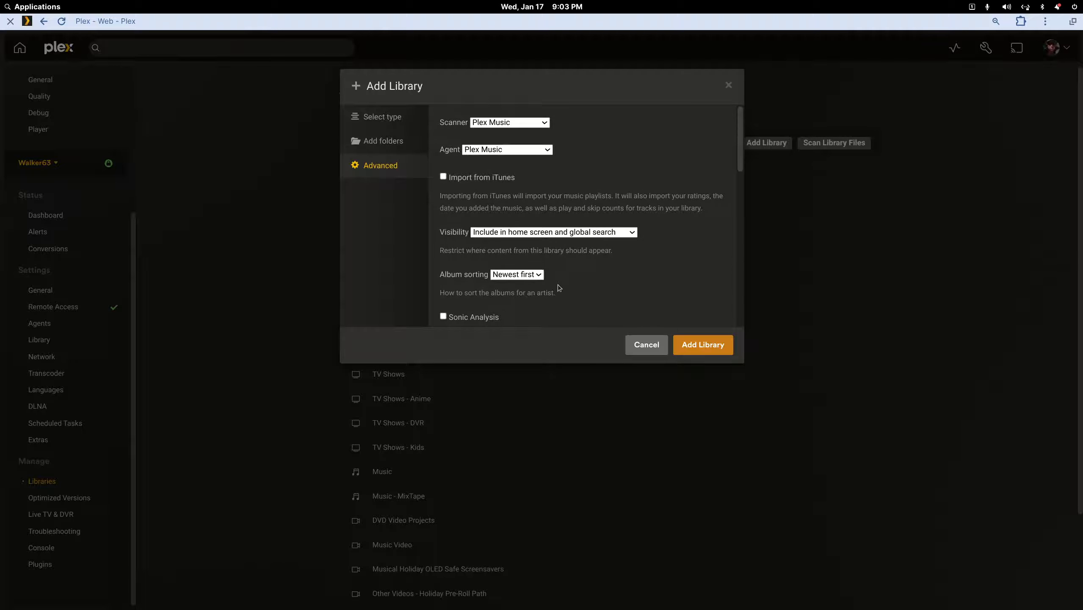
scroll(559, 287, "down", 3)
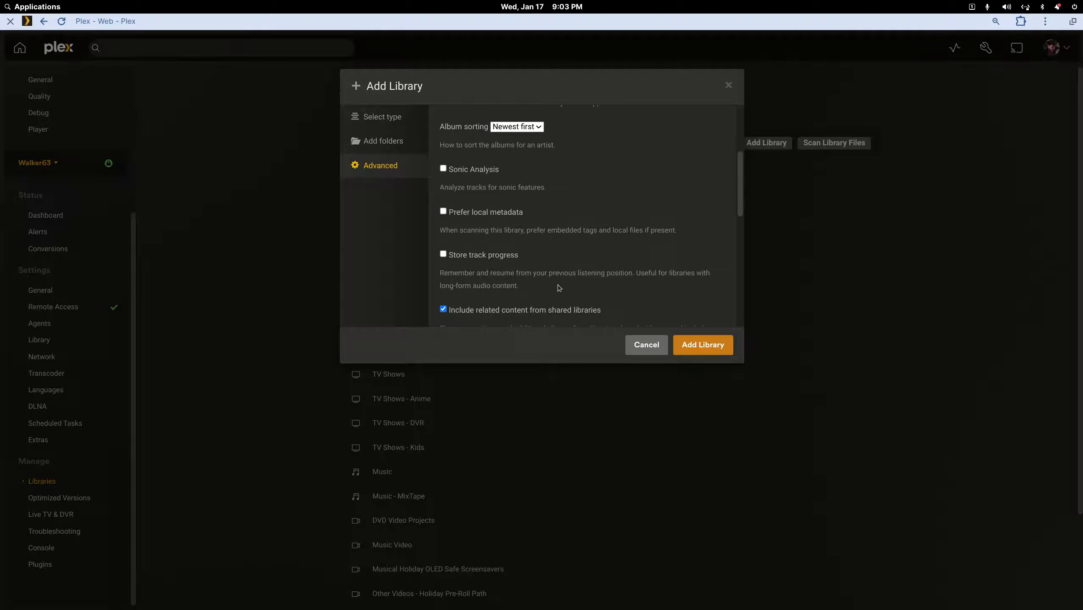
left_click(443, 212)
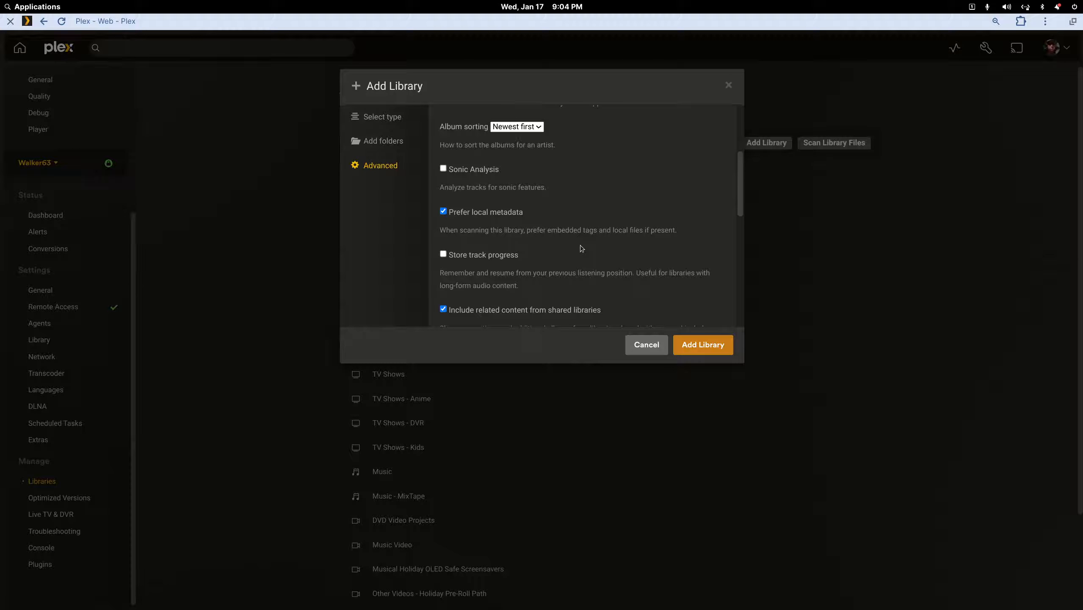
scroll(581, 246, "down", 3)
scroll(581, 246, "down", 2)
scroll(580, 249, "down", 3)
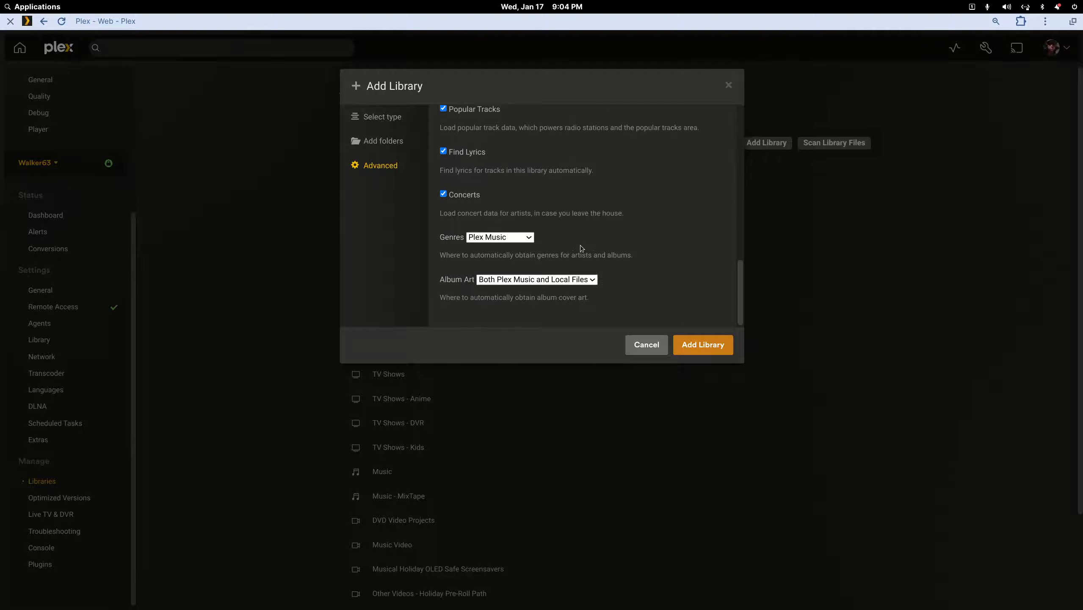
left_click(687, 348)
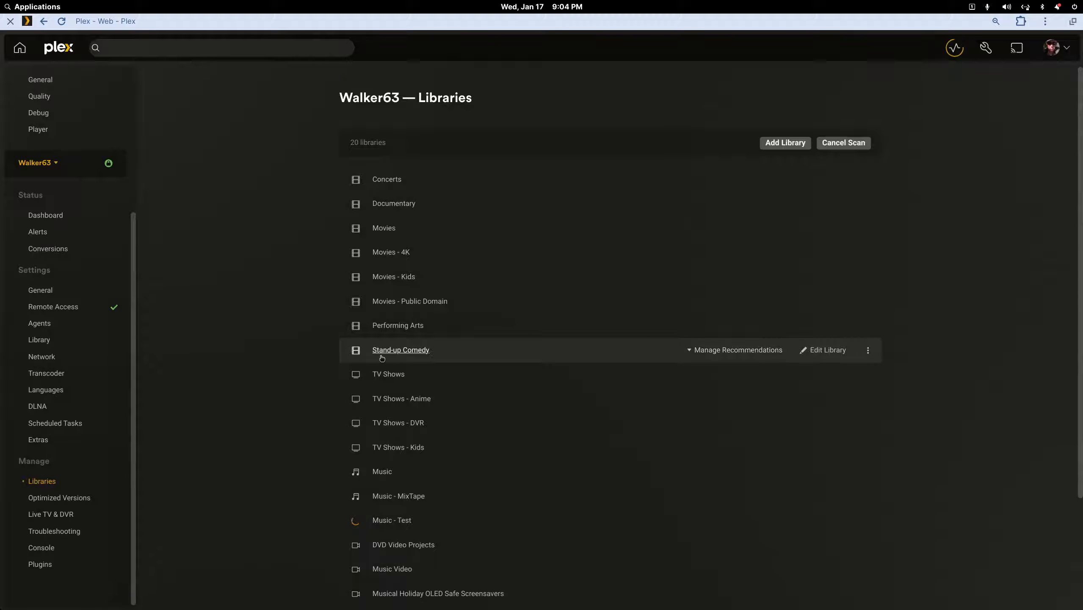
left_click(396, 521)
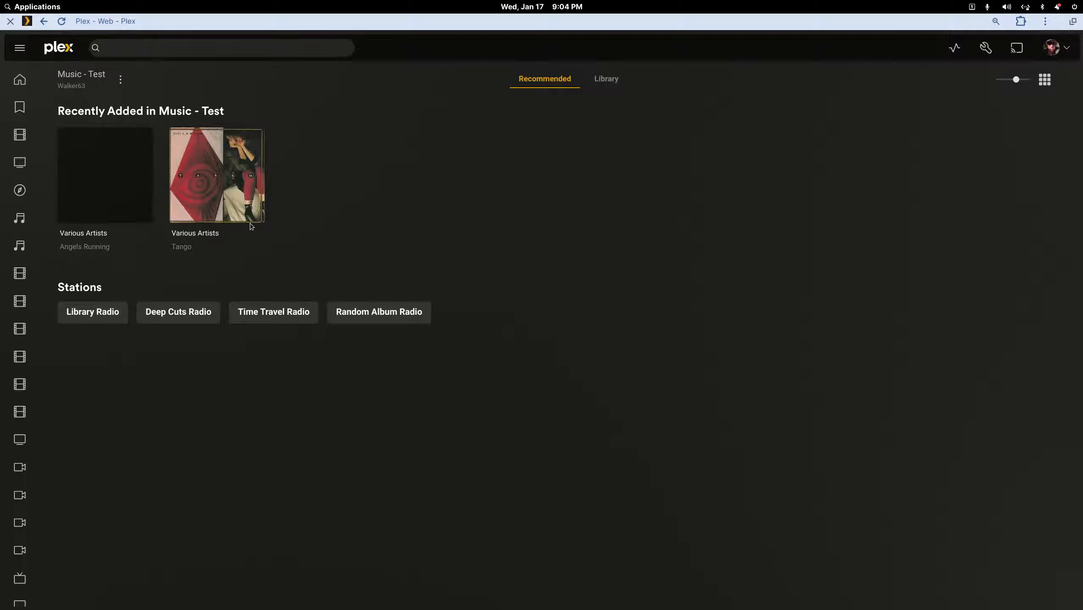
mouse_move(260, 223)
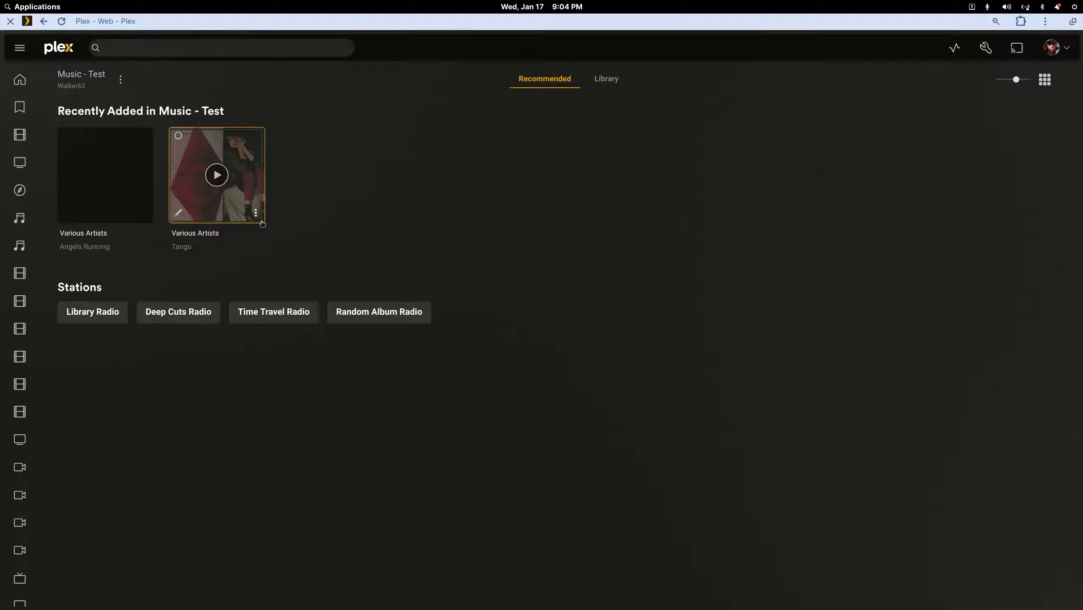
left_click(261, 182)
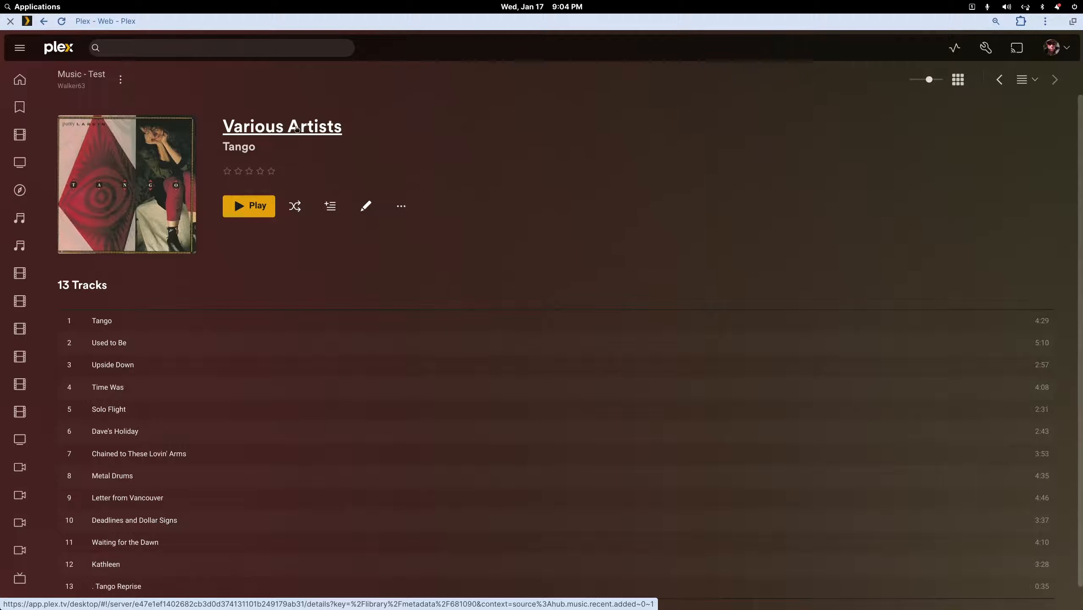
left_click(42, 22)
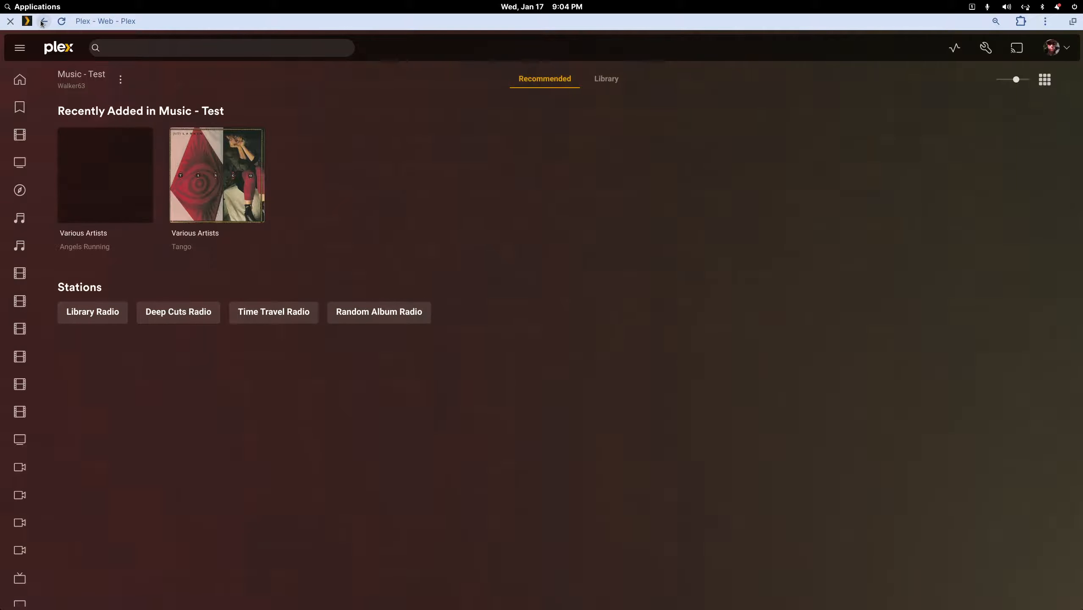
- Rename the music-test share's Patty Larkin folder to 'Patty Larkin - without metadata'
left_click_drag(257, 24, 390, 261)
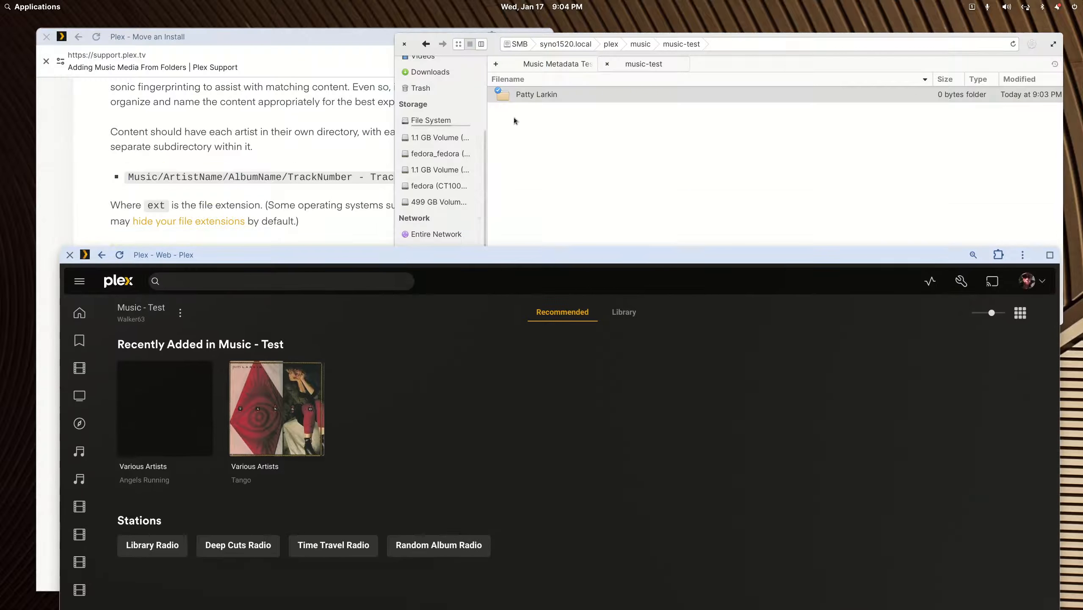
right_click(534, 96)
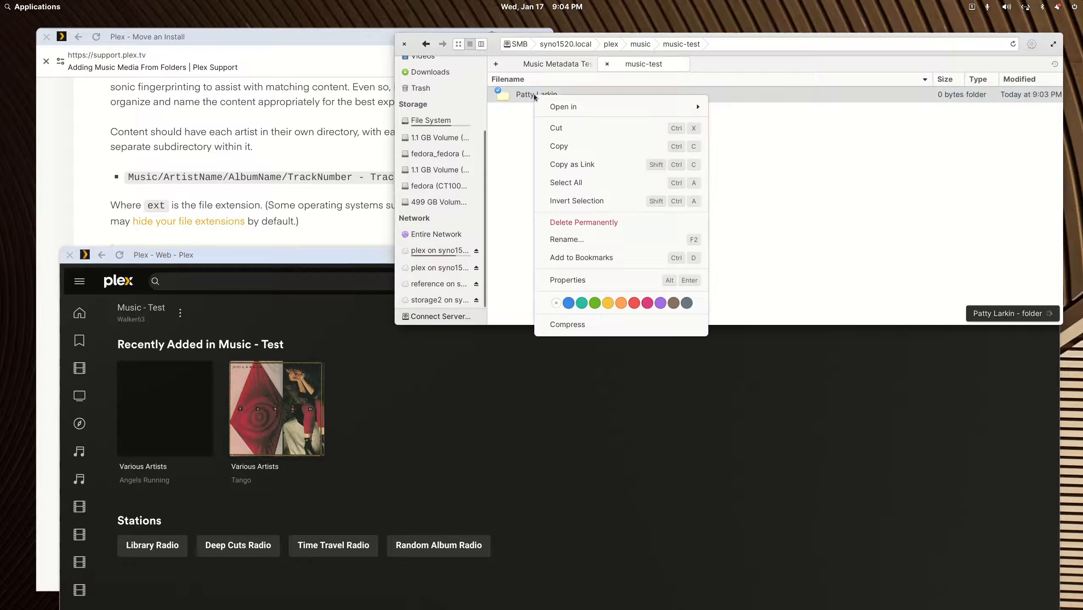
left_click(557, 241)
key("End")
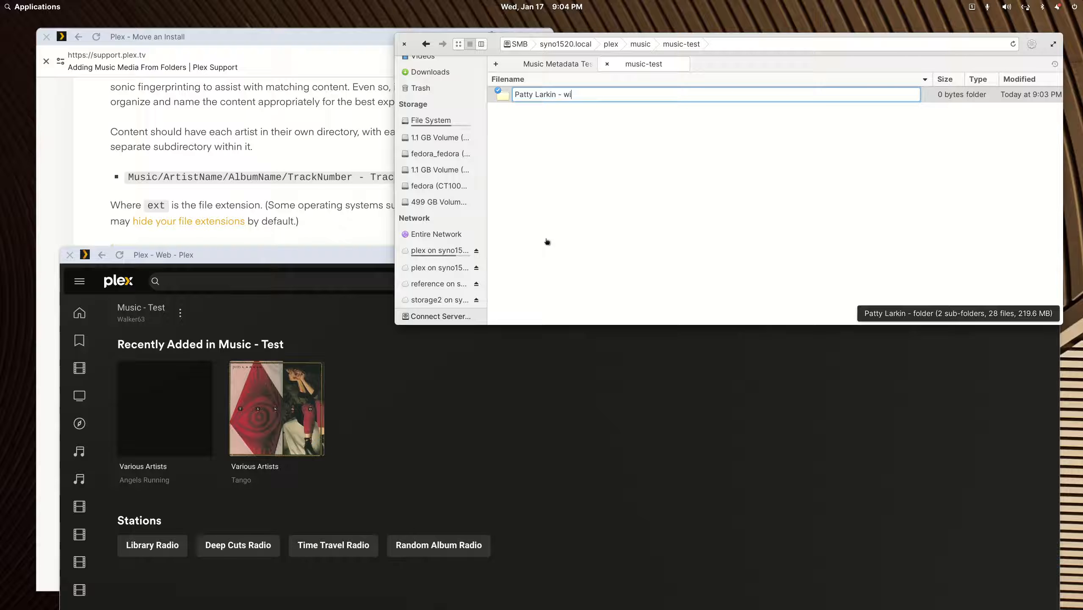
type("- without metadata")
key("Return")
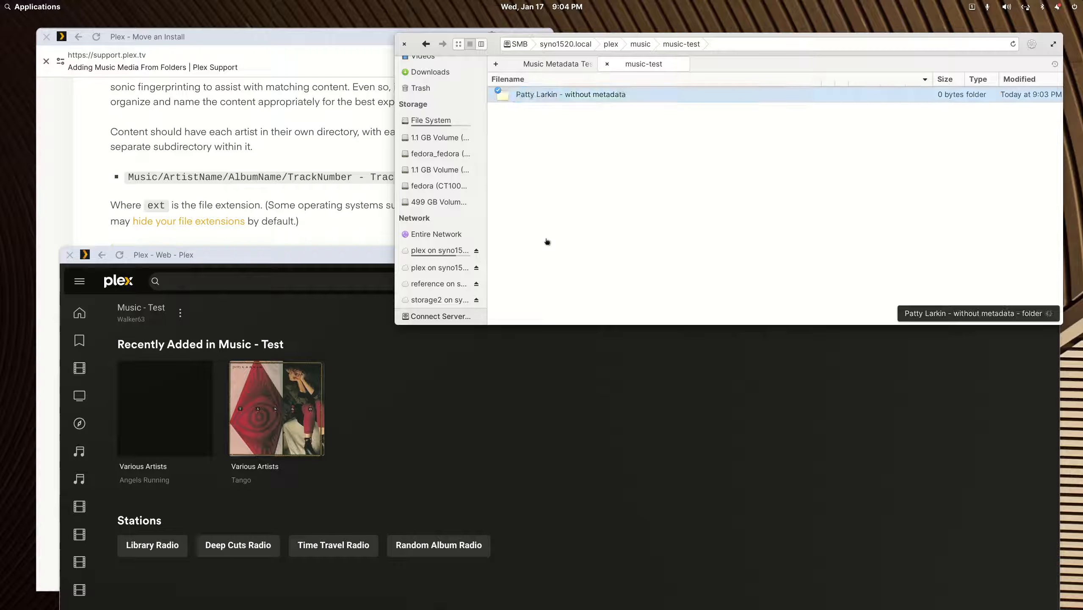
- Move the 'Patty Larkin - without metadata' folder into Music Metadata Test
right_click(550, 99)
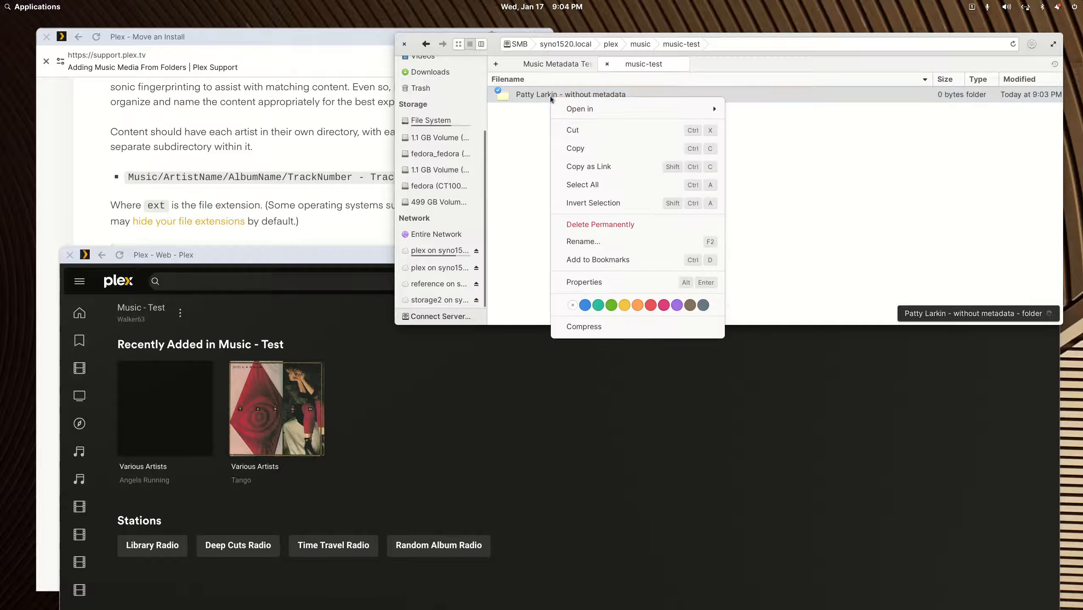
left_click(564, 123)
left_click(576, 67)
right_click(601, 164)
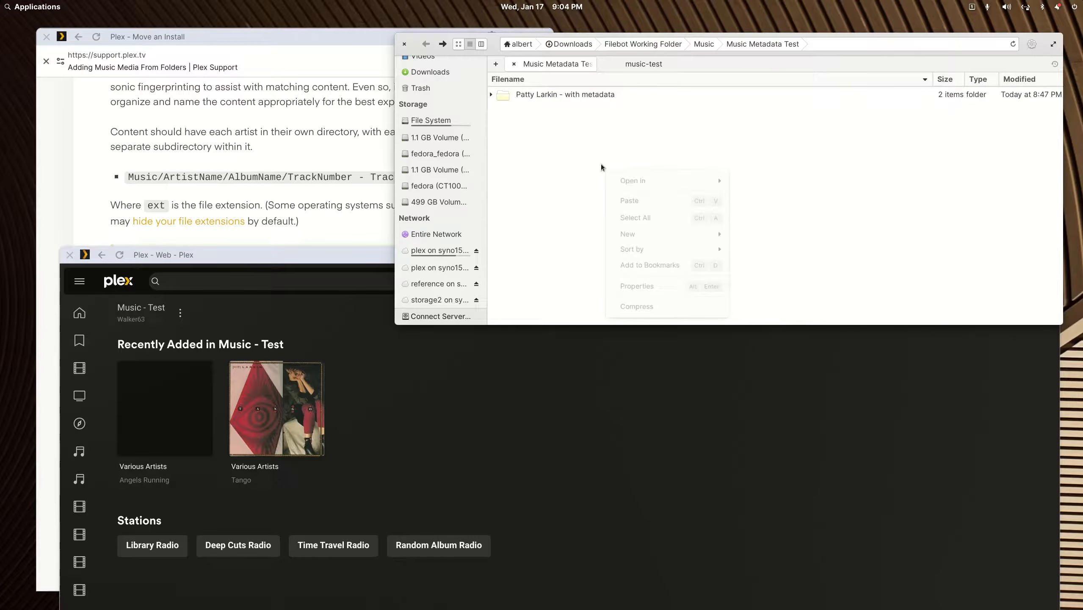
left_click(611, 195)
- Return to the music-test share folder, which is now empty
right_click(567, 94)
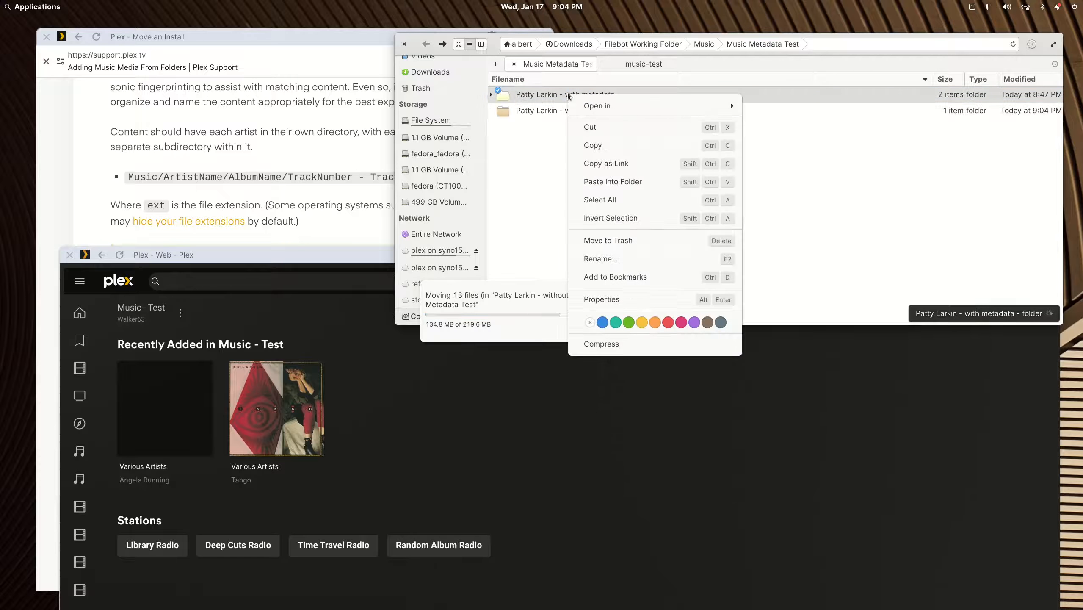
left_click(647, 64)
right_click(592, 161)
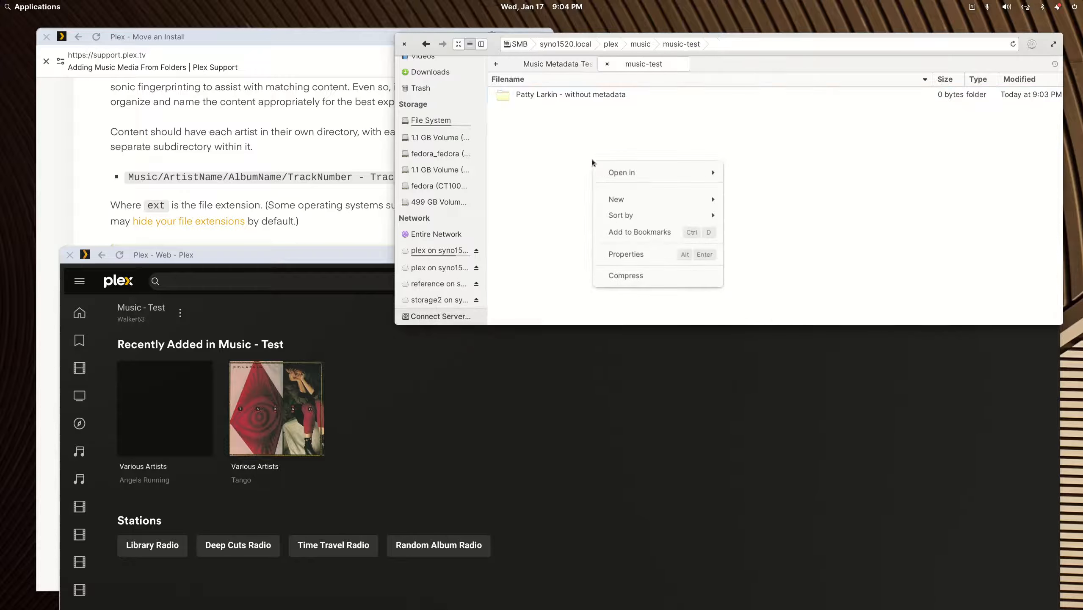
mouse_move(606, 198)
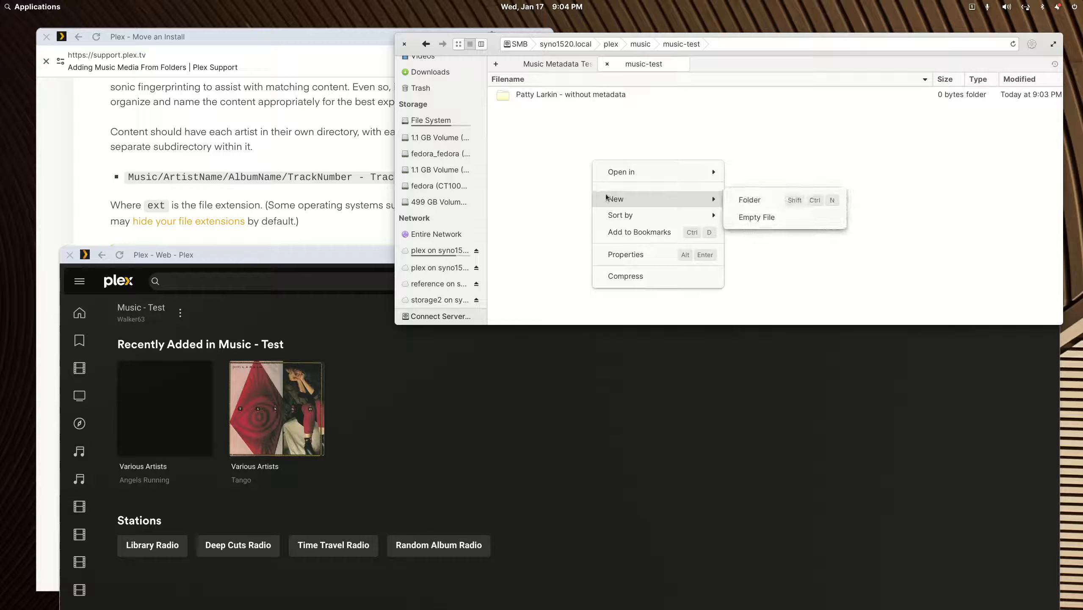
left_click(543, 195)
right_click(542, 178)
left_click(528, 157)
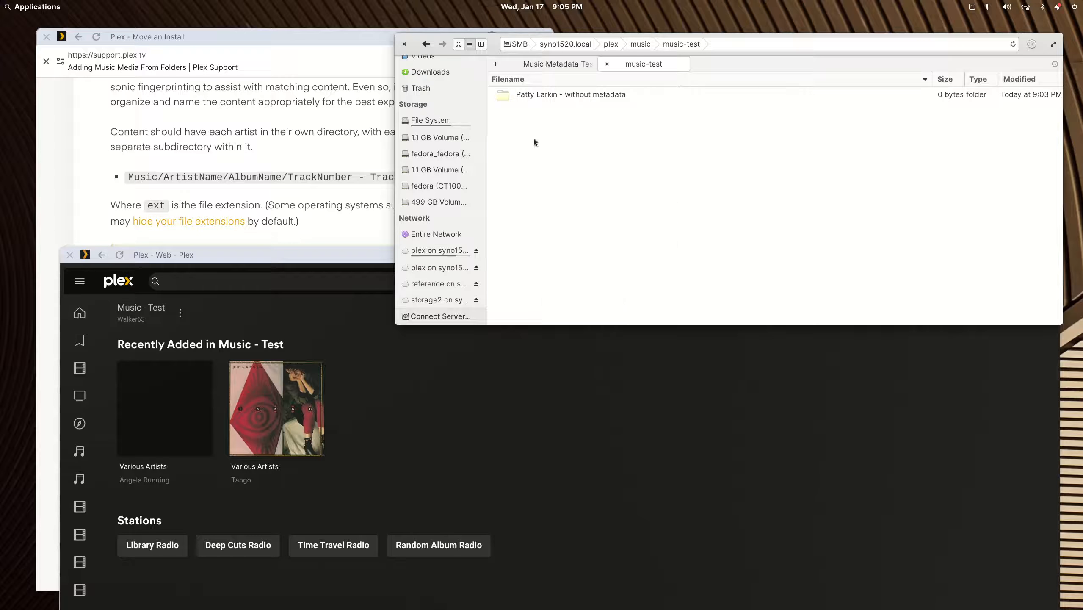
- Move the 'Patty Larkin - with metadata' folder from Music Metadata Test into the music-test share
left_click(555, 63)
right_click(565, 95)
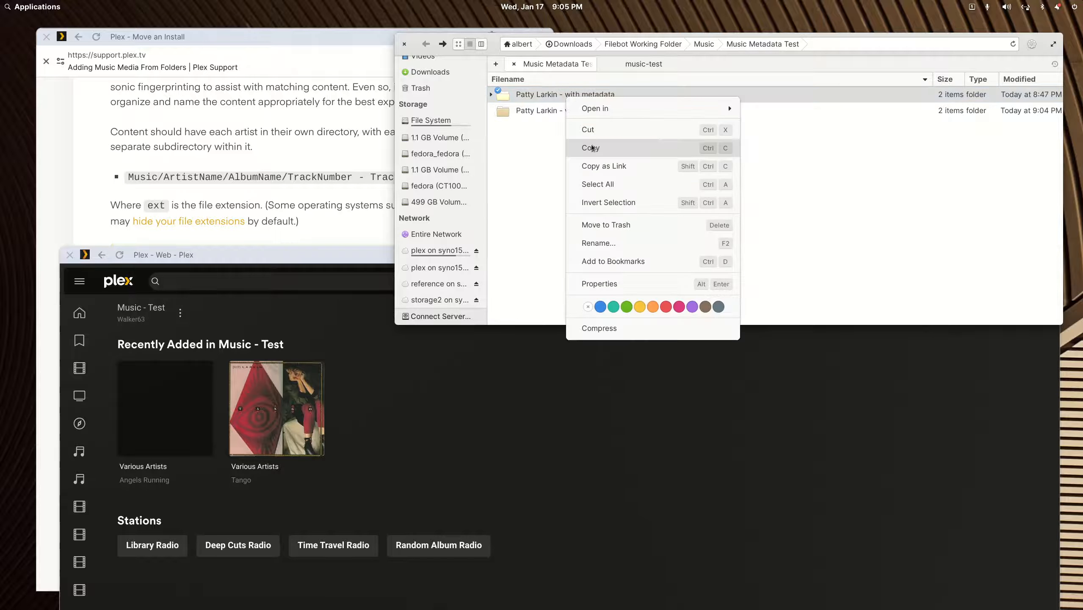
left_click(591, 130)
left_click(636, 63)
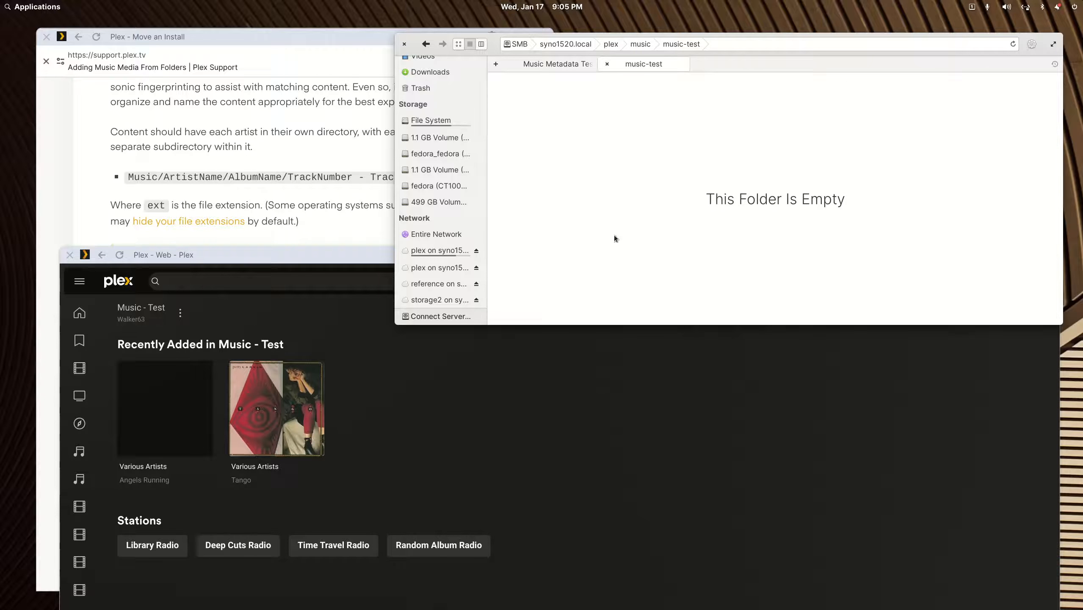
key("ctrl+v")
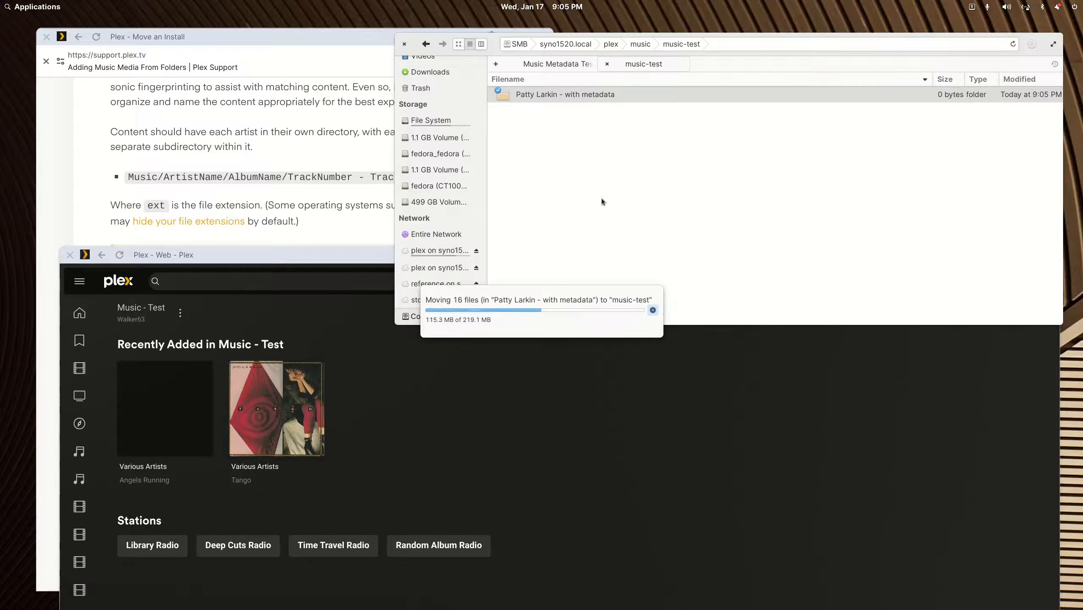
- Rename the moved folder to 'Patty Larkin' by dropping its ' - with metadata' suffix
right_click(593, 95)
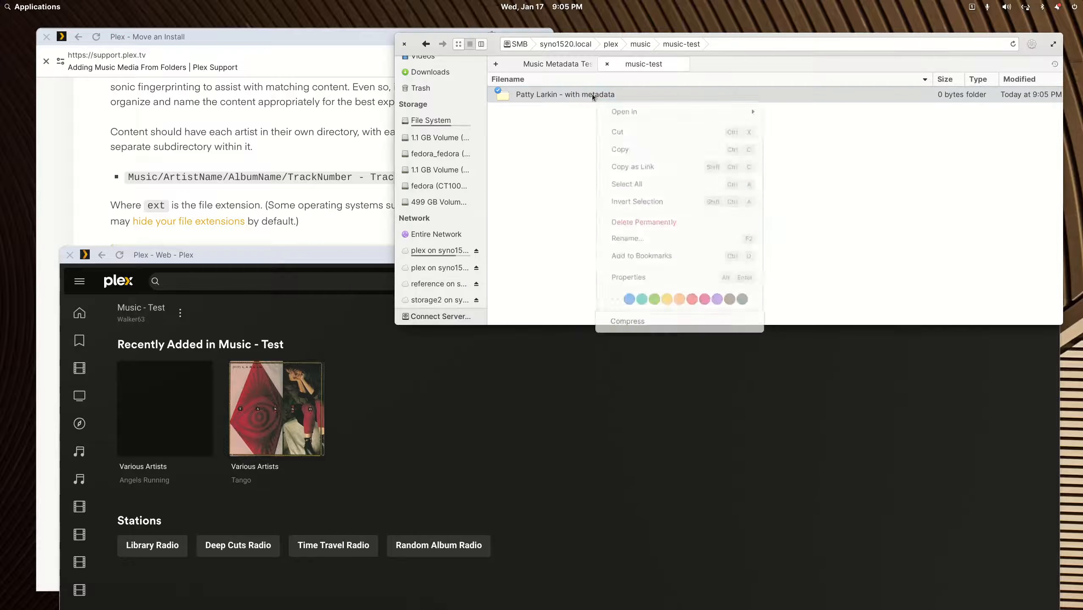
left_click(631, 235)
key("End")
key("shift+Left")
key("shift+Left")
key("shift+Left")
key("shift+Left")
key("shift+Left")
key("shift+Left")
key("shift+Left")
key("shift+Left")
key("shift+Left")
key("shift+Left")
key("shift+Left")
key("shift+Left")
key("shift+Left")
key("shift+Left")
key("BackSpace")
key("Return")
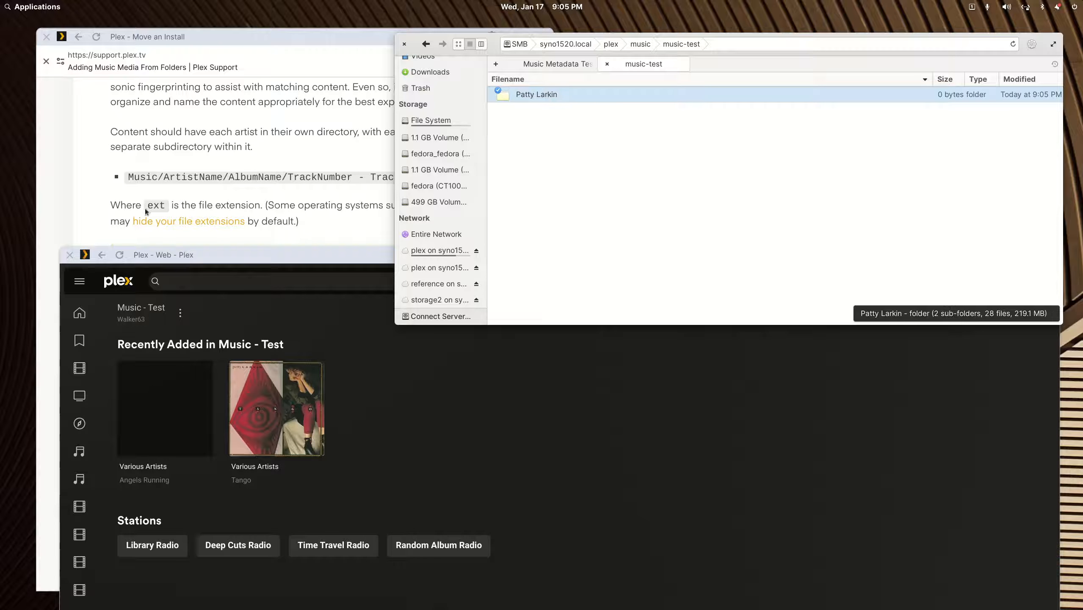
double_click(234, 256)
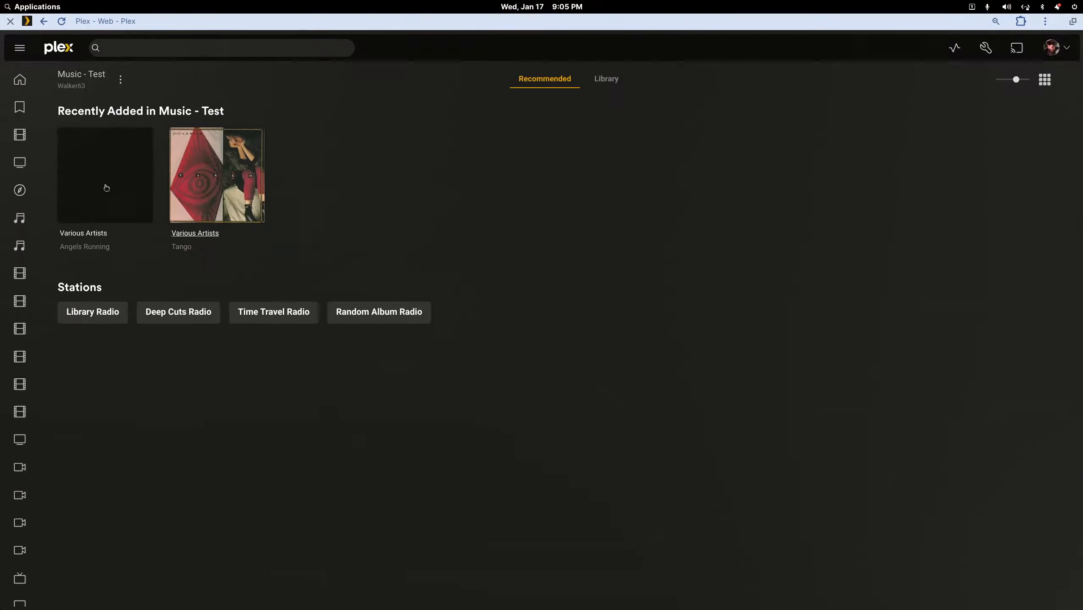
- Scan the Music - Test library files and show its full artist list
left_click(120, 80)
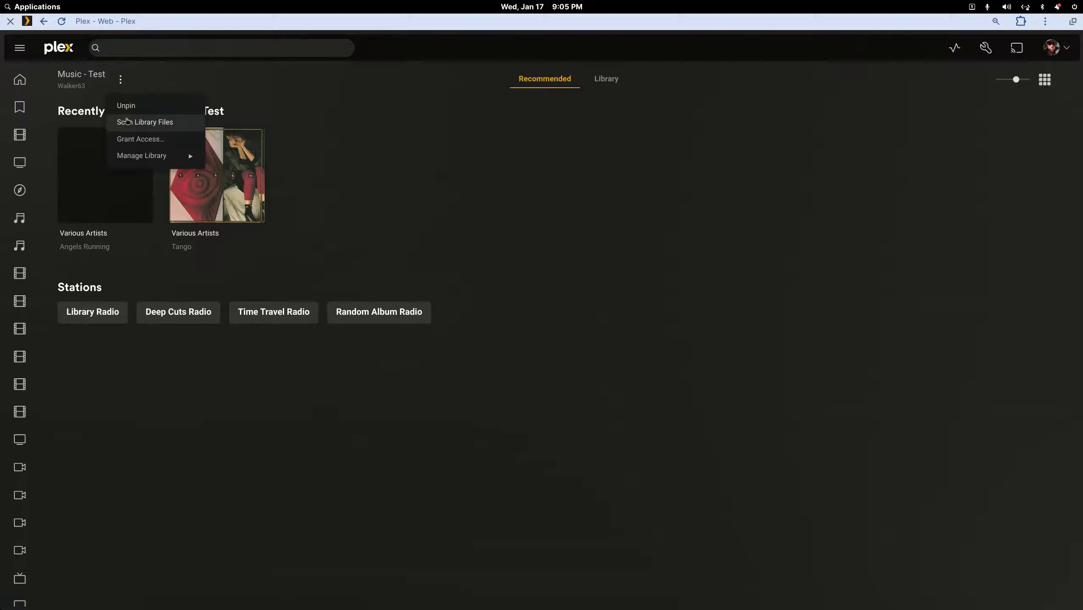
left_click(141, 124)
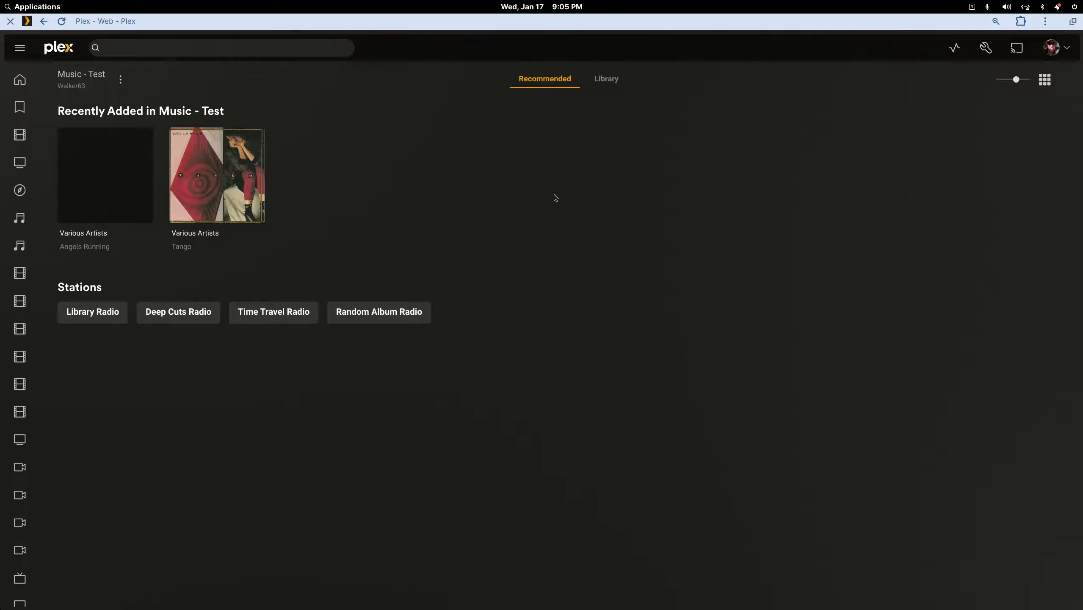
left_click(606, 80)
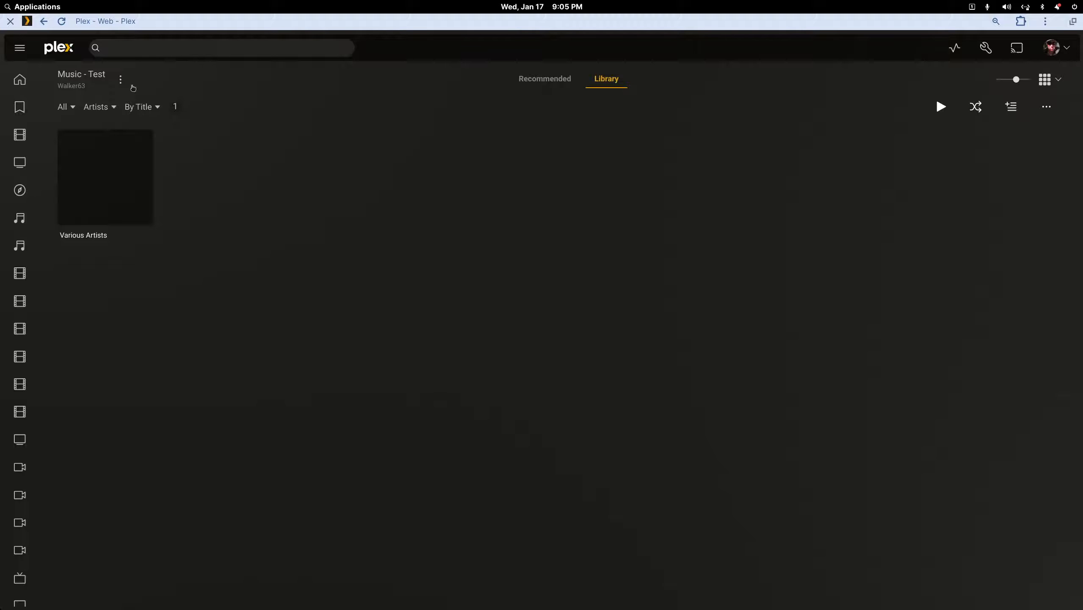
- Refresh all metadata for the Music - Test library
left_click(120, 80)
mouse_move(179, 155)
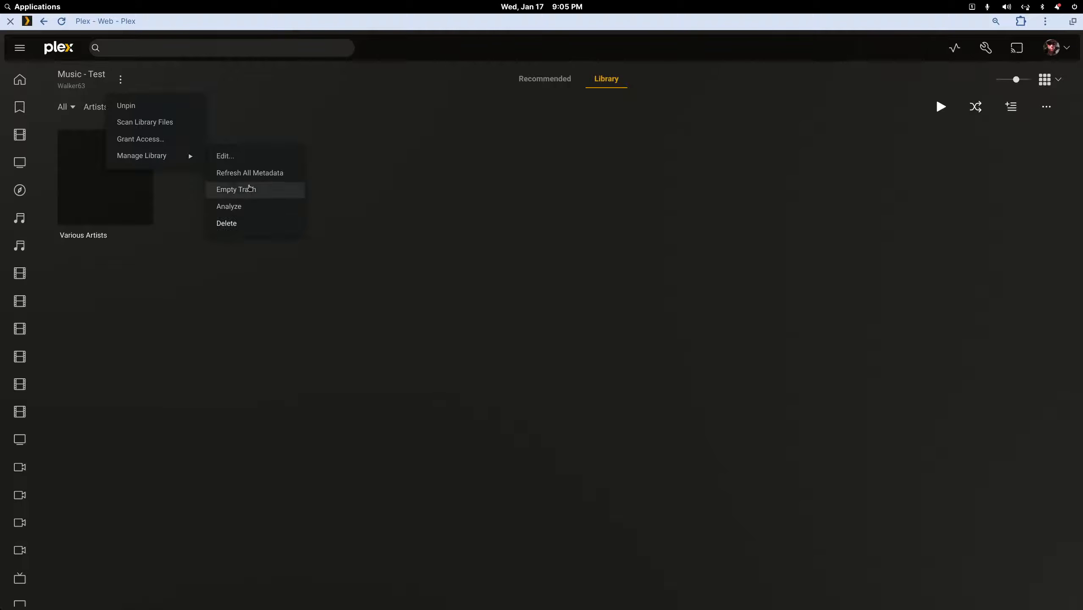
left_click(253, 178)
left_click(624, 371)
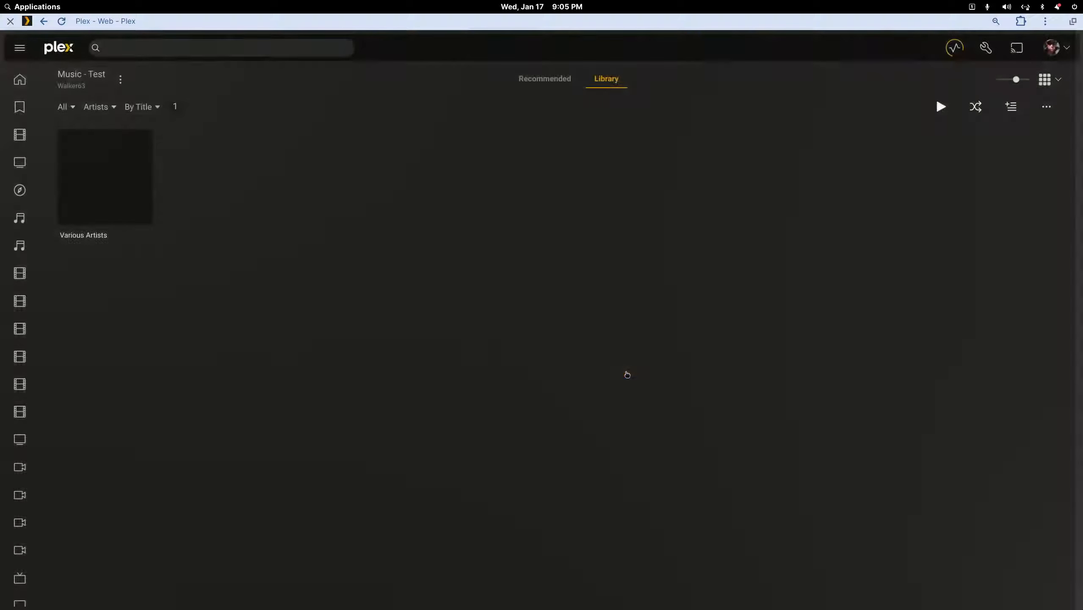
mouse_move(151, 167)
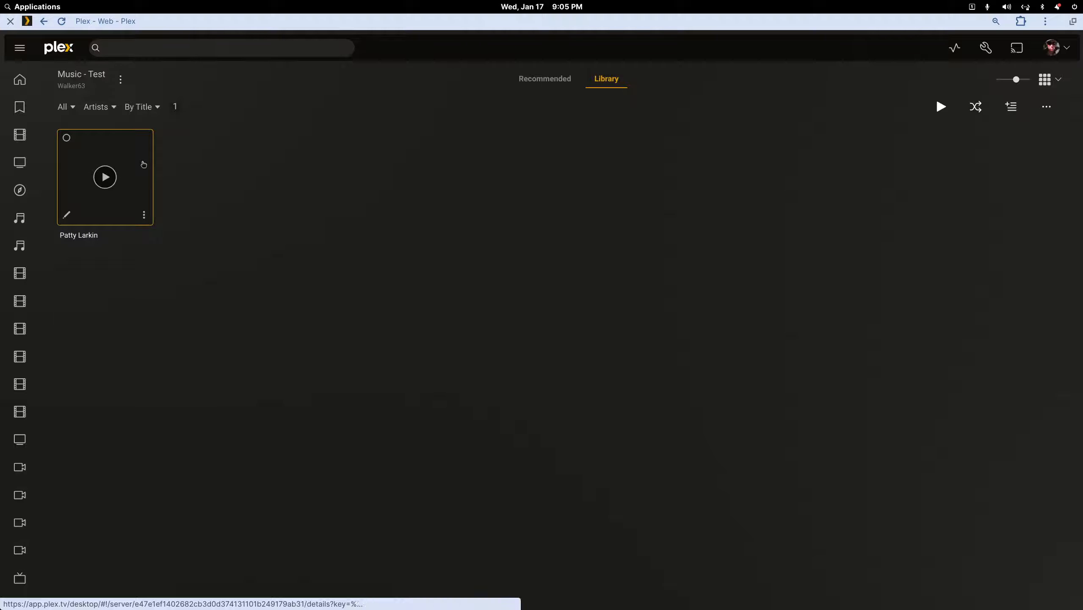
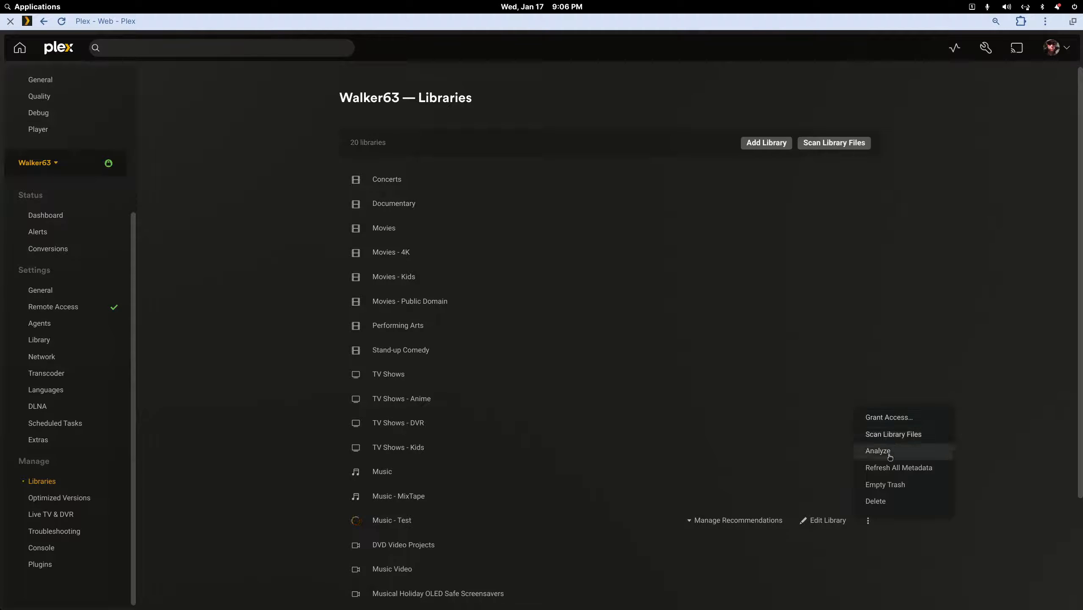
- Delete the Music - Test library, confirming the deletion
left_click(878, 501)
left_click(425, 338)
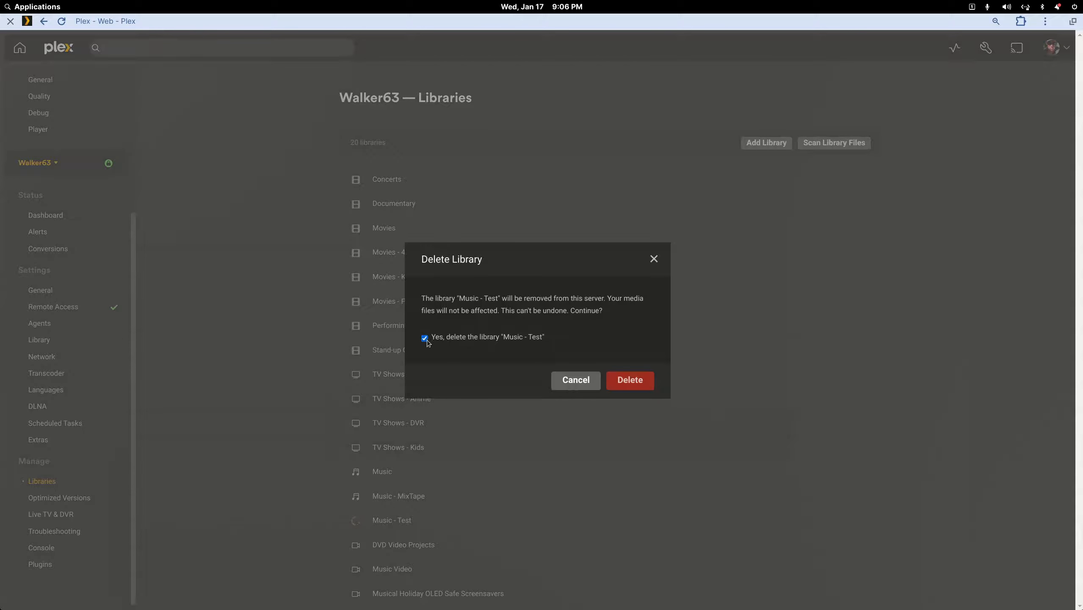
left_click(630, 389)
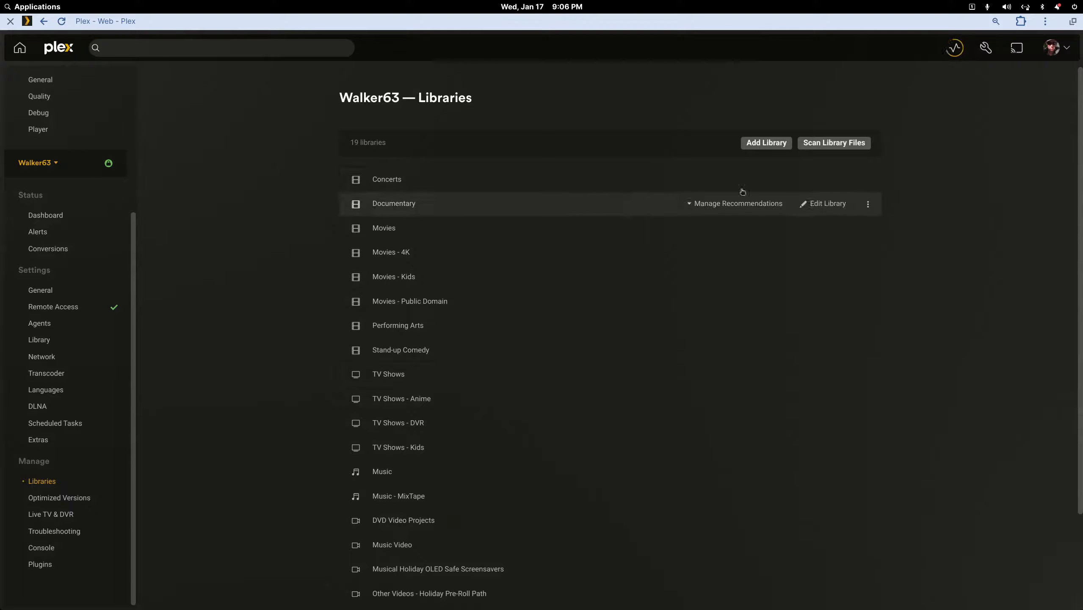
- Start a new Music library with the /plexmusicmedia/music-test folder added
left_click(772, 144)
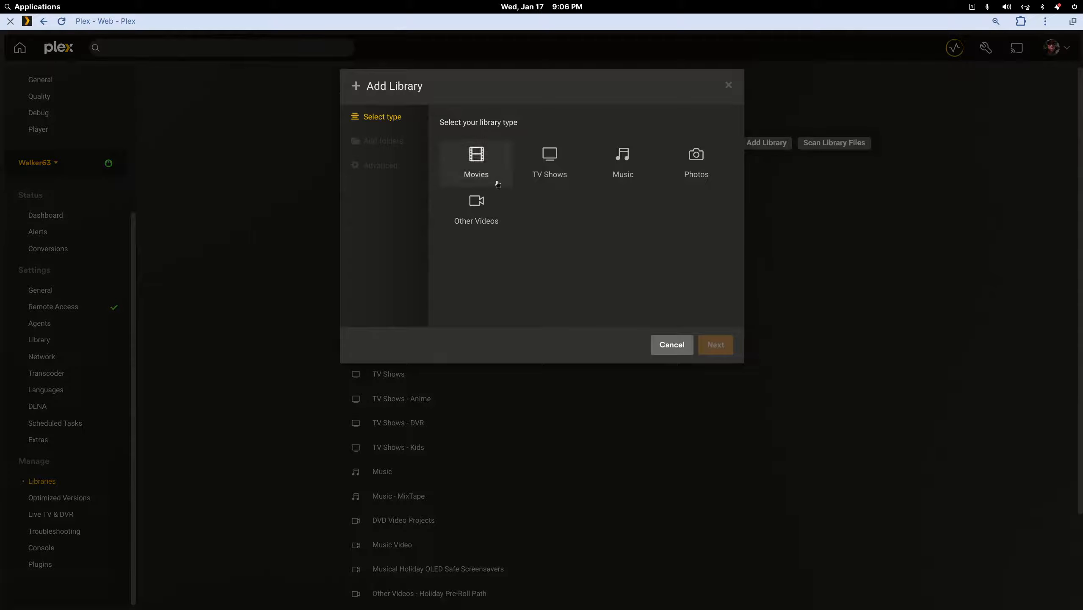
left_click(623, 165)
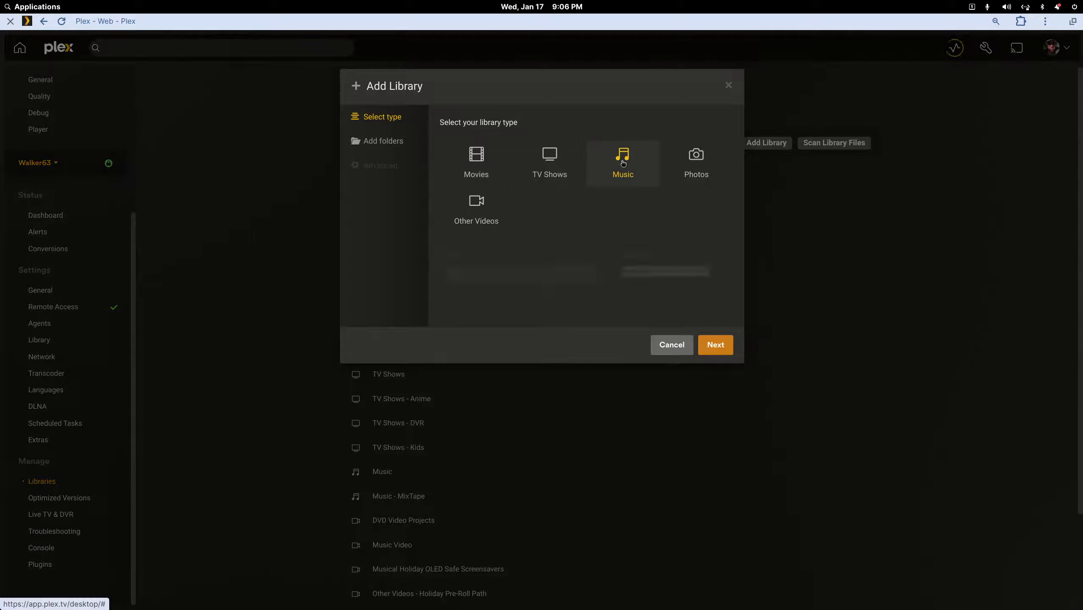
left_click(387, 147)
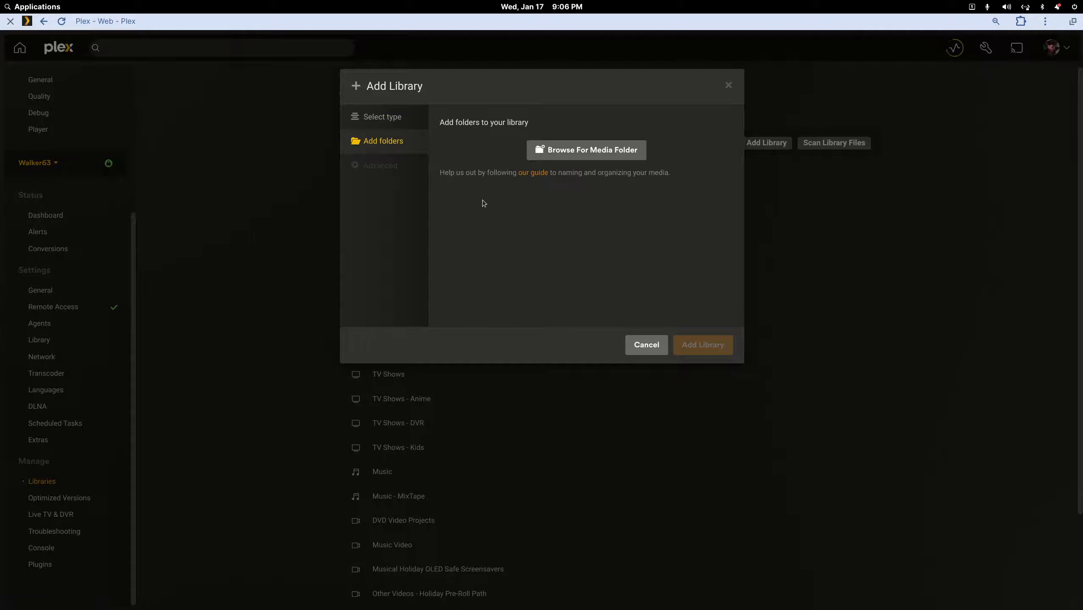
left_click(554, 150)
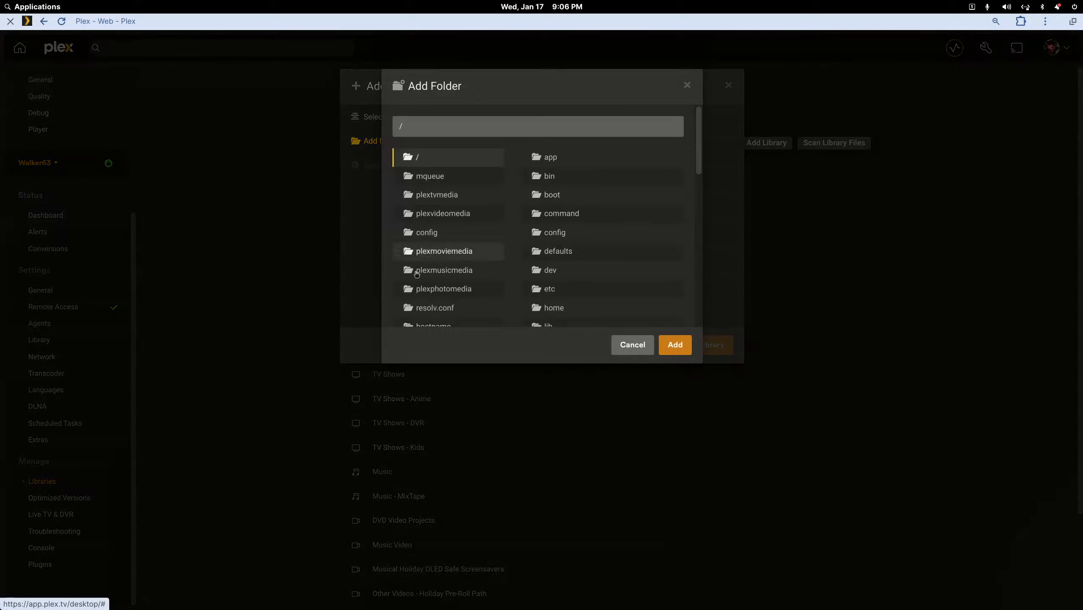
left_click(449, 273)
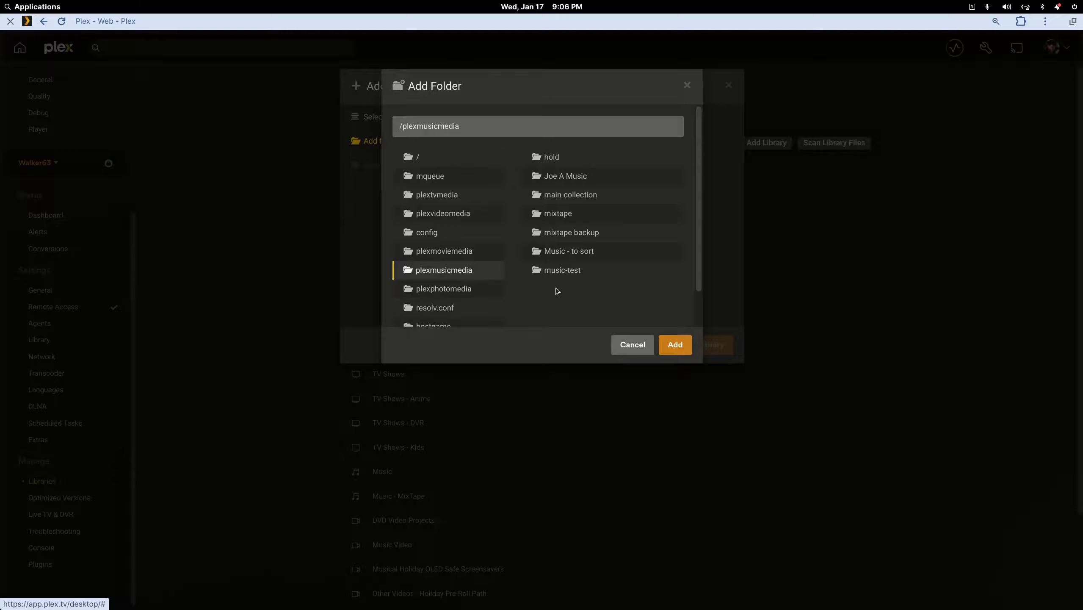
left_click(556, 273)
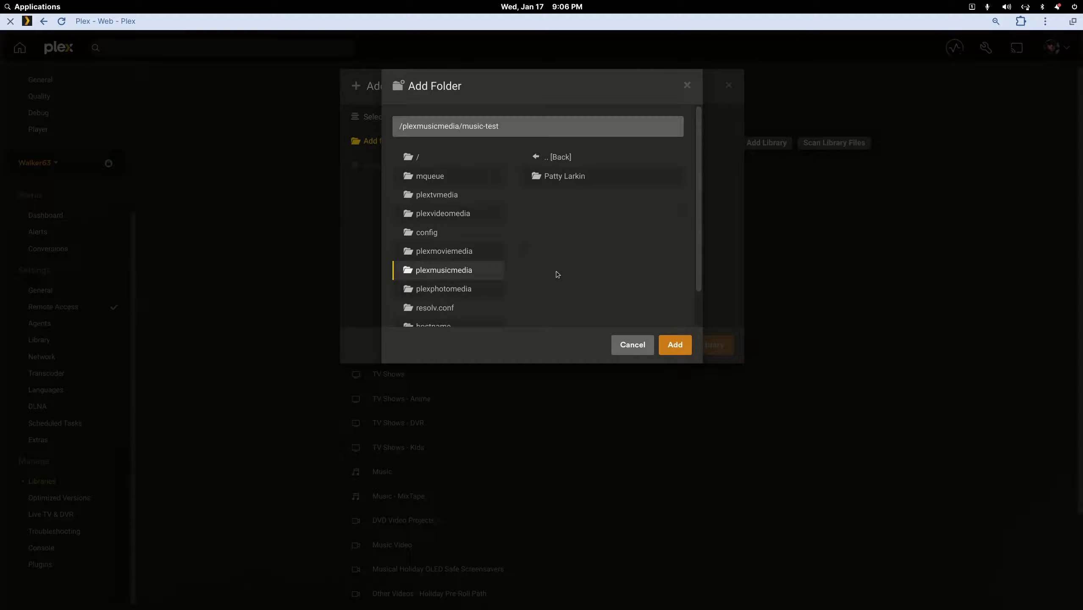
left_click(669, 346)
left_click(382, 117)
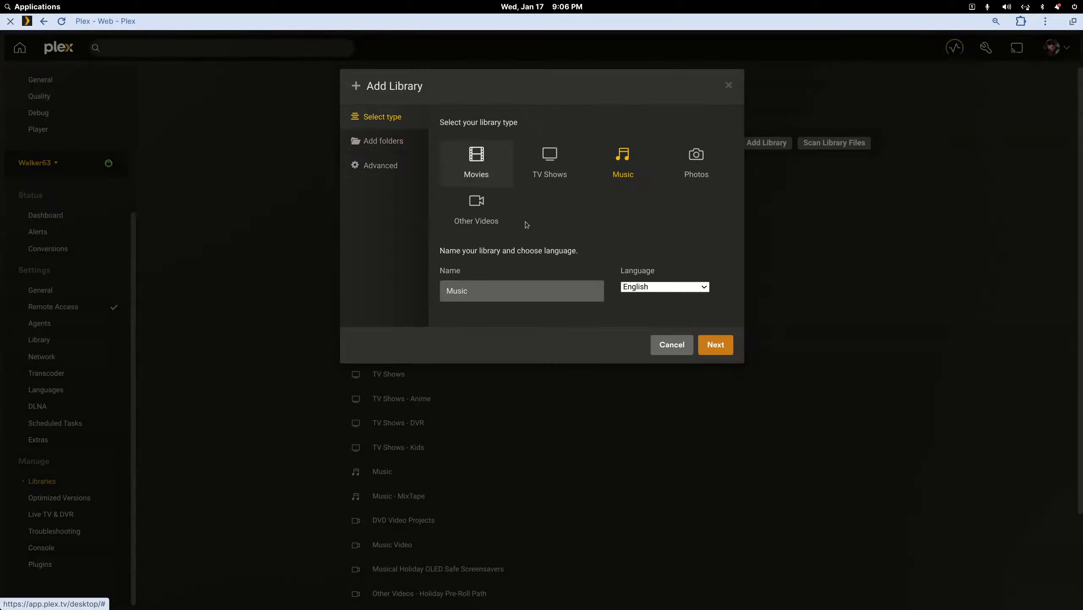
- Name the library 'Music - Test 2', look over its Advanced options, and create it
left_click(519, 293)
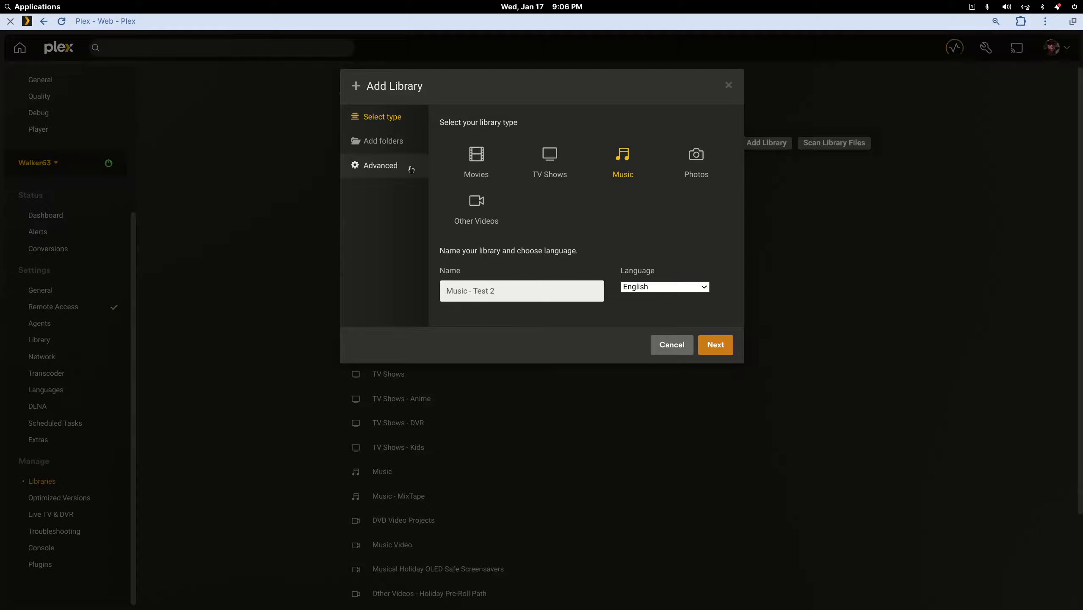
left_click(396, 167)
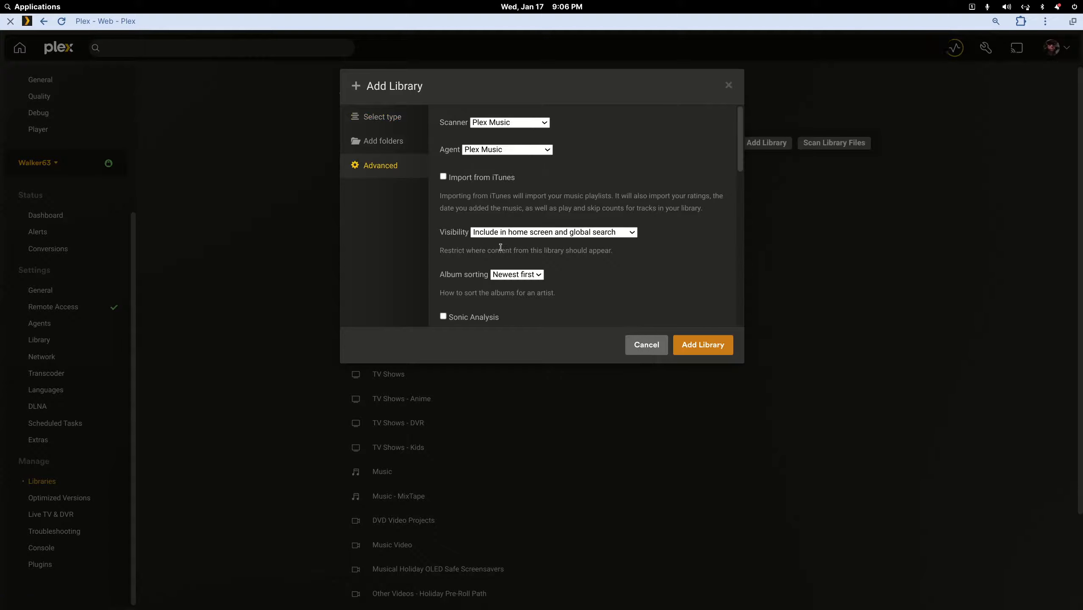
scroll(565, 308, "down", 5)
scroll(527, 266, "up", 3)
scroll(527, 267, "down", 1)
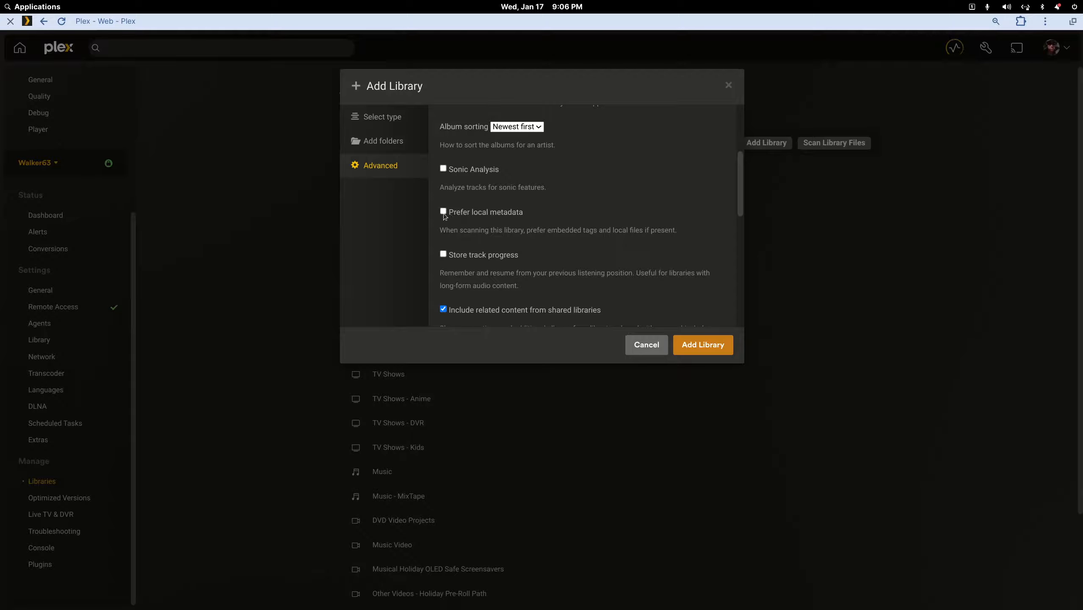
left_click(709, 349)
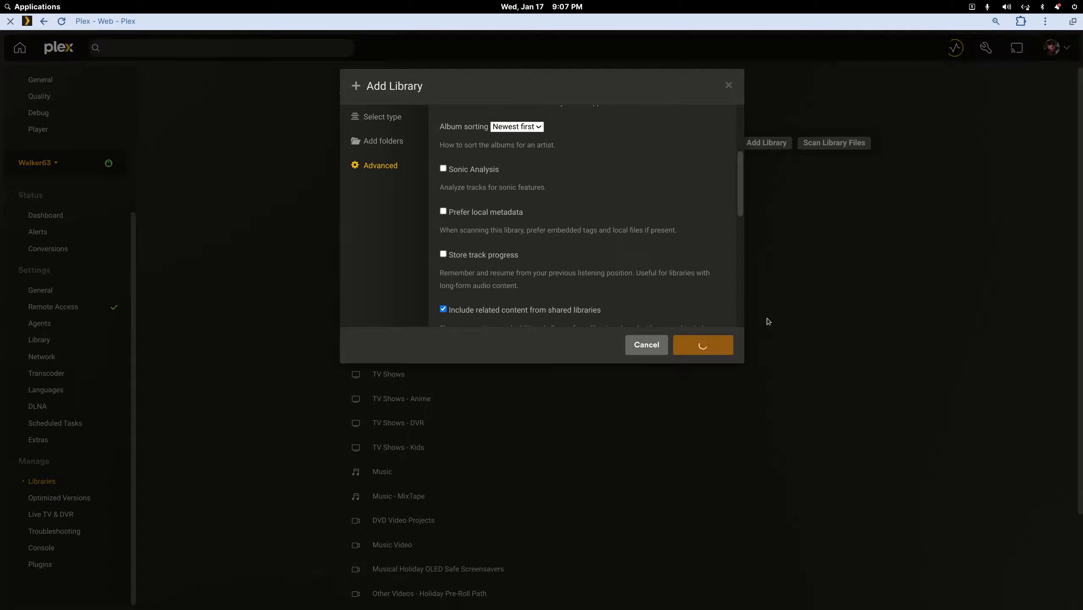
- Open Music - Test 2 and check the Angels Running album's track list
left_click_drag(740, 209, 744, 307)
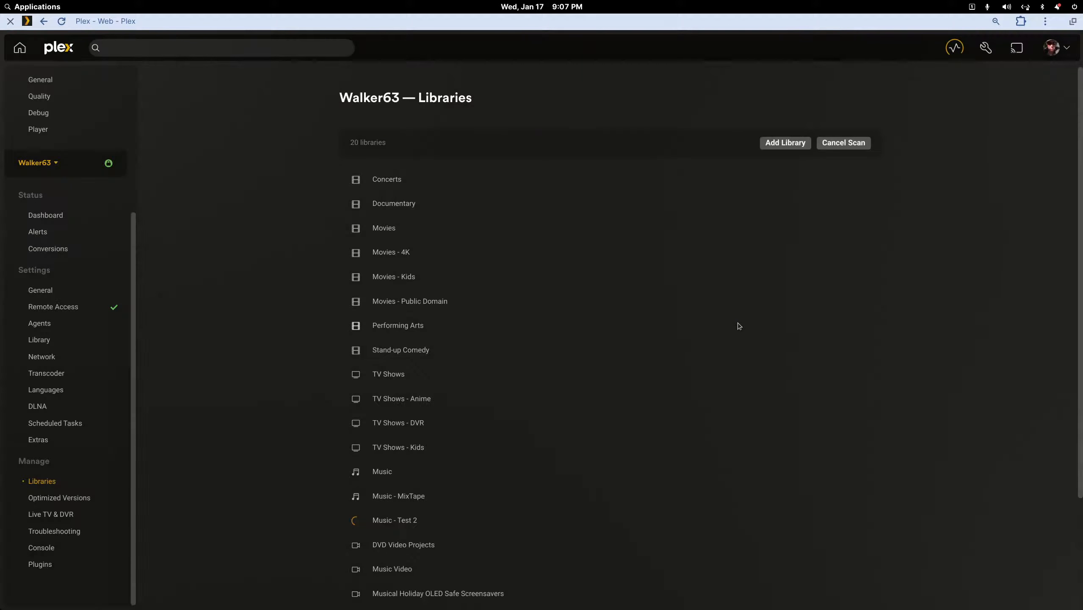
left_click(395, 519)
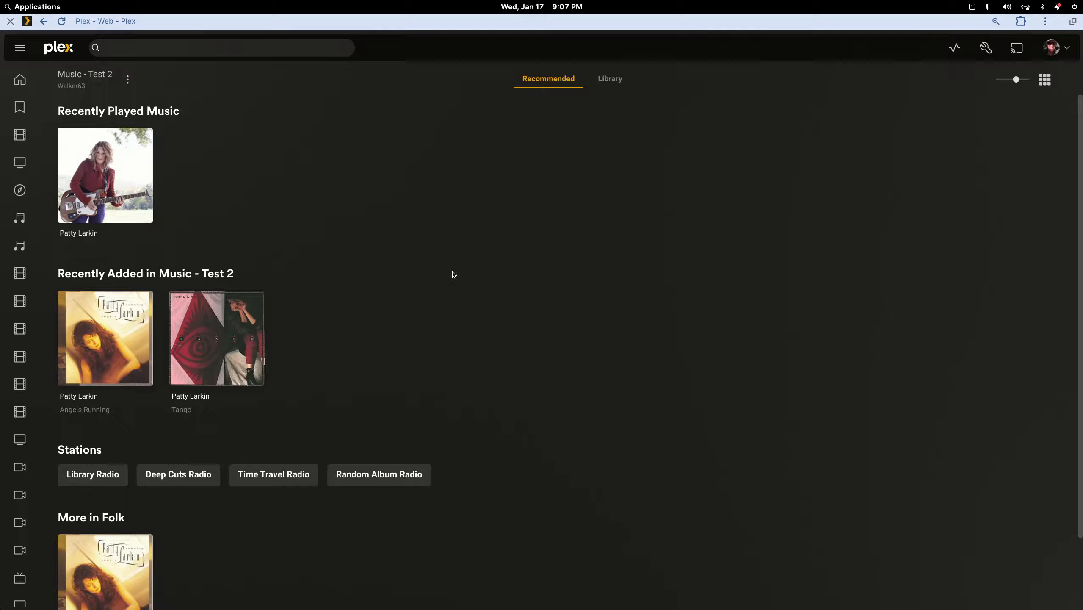
left_click(98, 324)
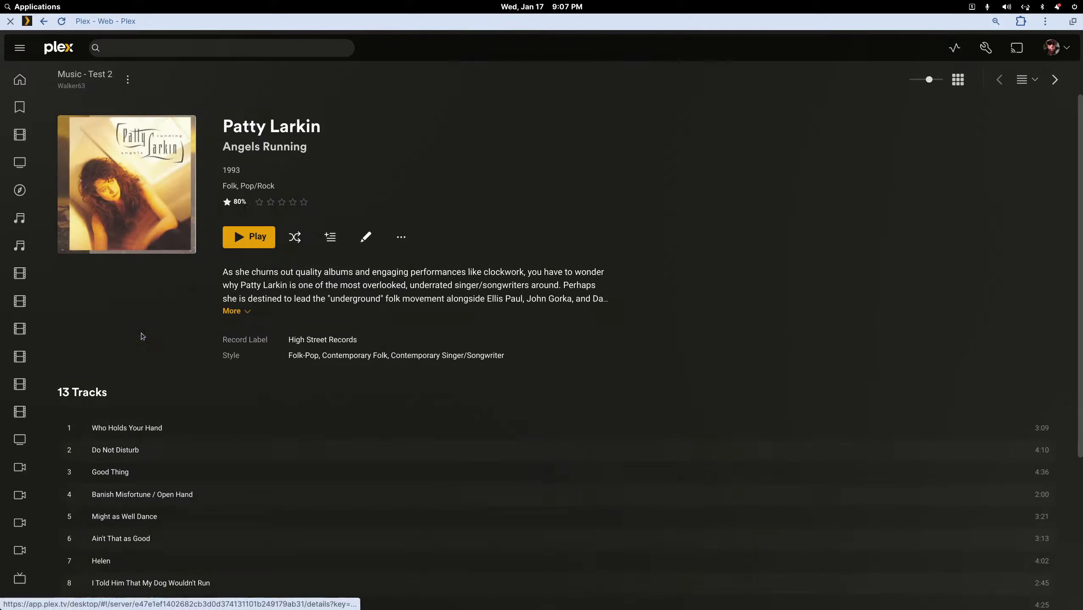
scroll(560, 319, "down", 3)
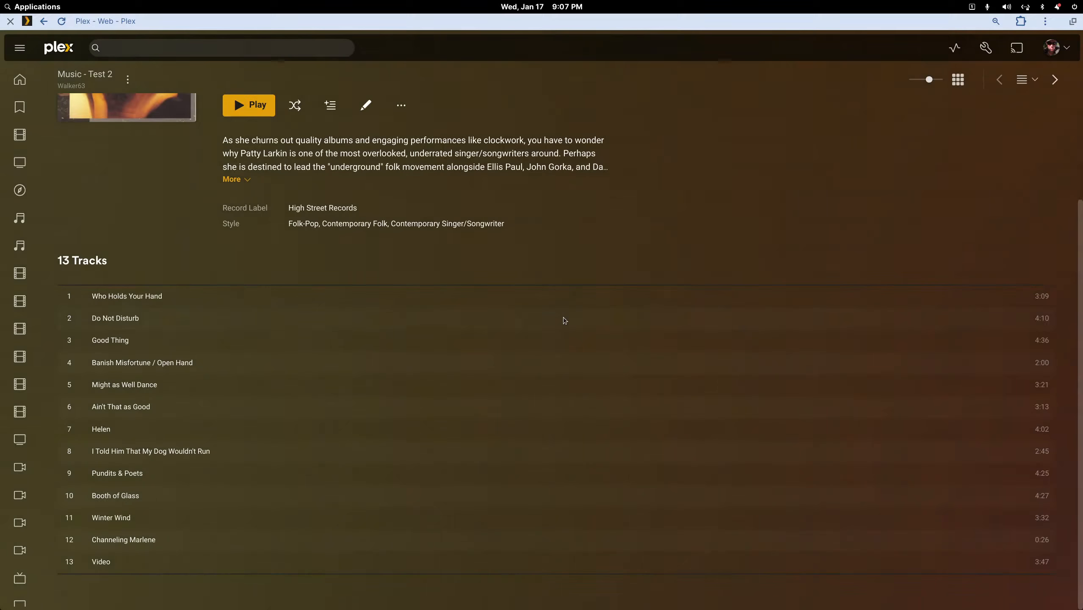
scroll(562, 317, "up", 3)
left_click(43, 20)
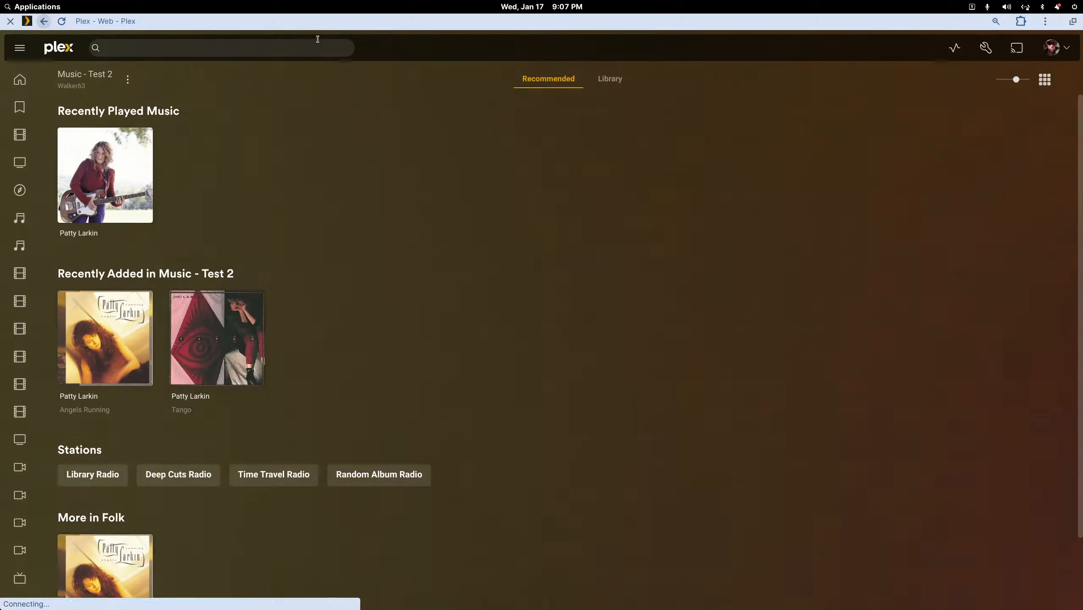
double_click(211, 23)
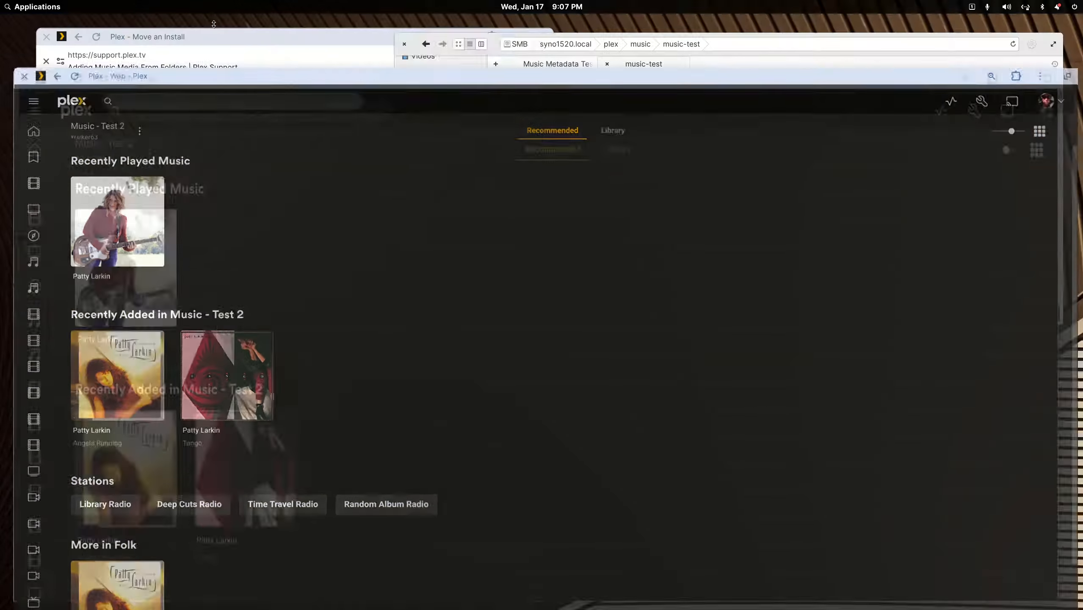
- Open the Patty Larkin - without metadata folder under Music Metadata Test in the file manager
left_click_drag(676, 260, 1082, 333)
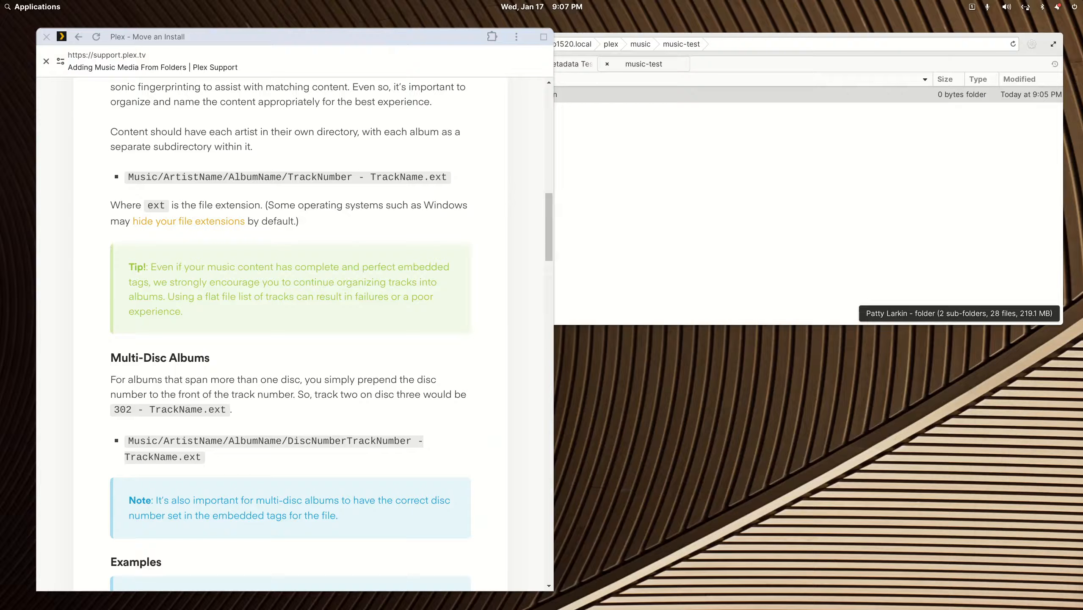
left_click(814, 178)
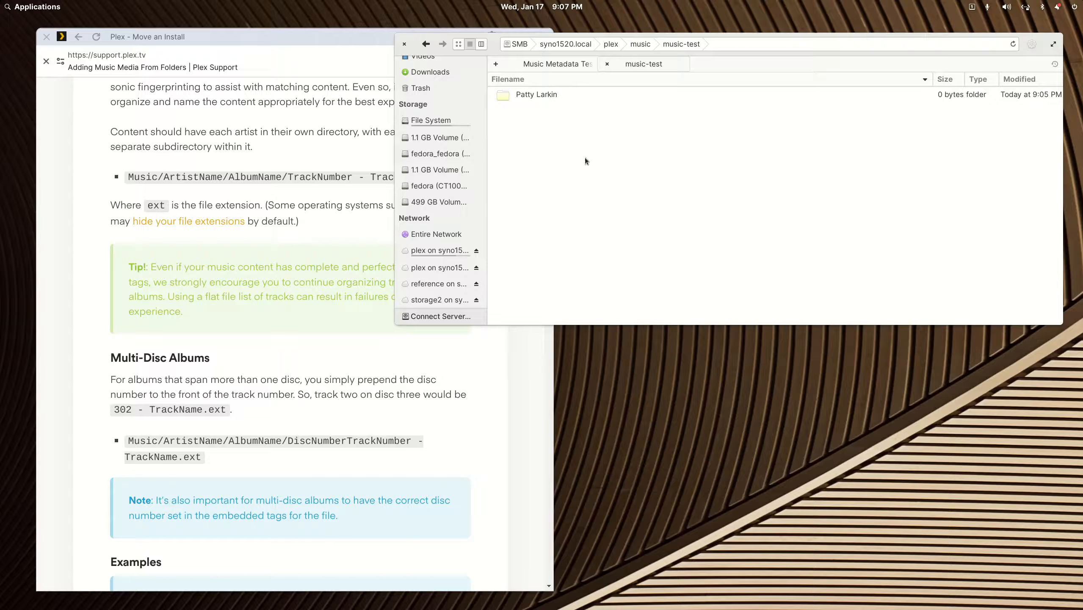
left_click(570, 65)
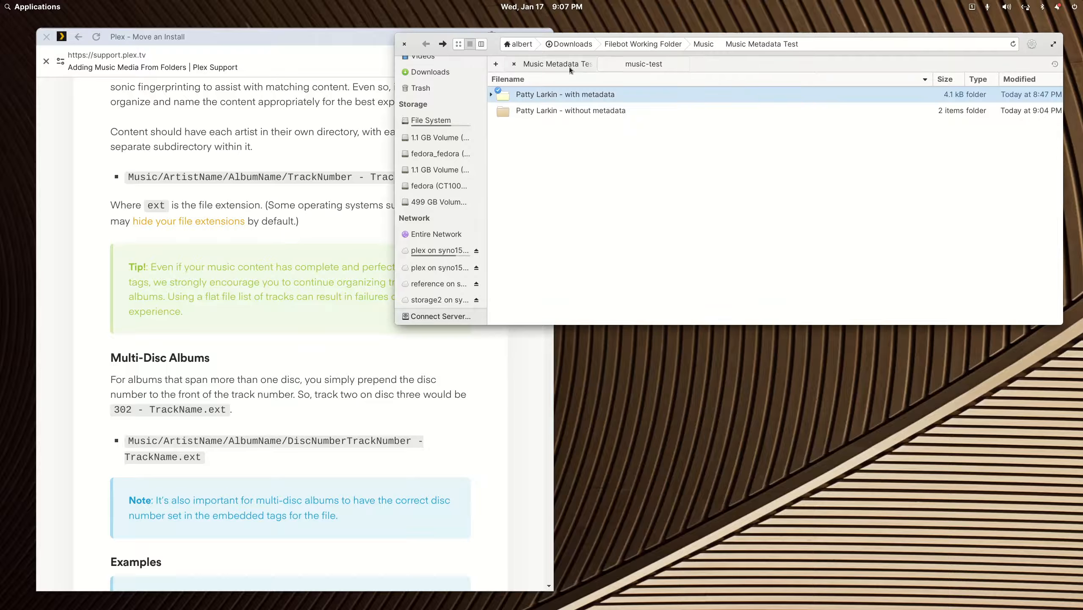
double_click(554, 112)
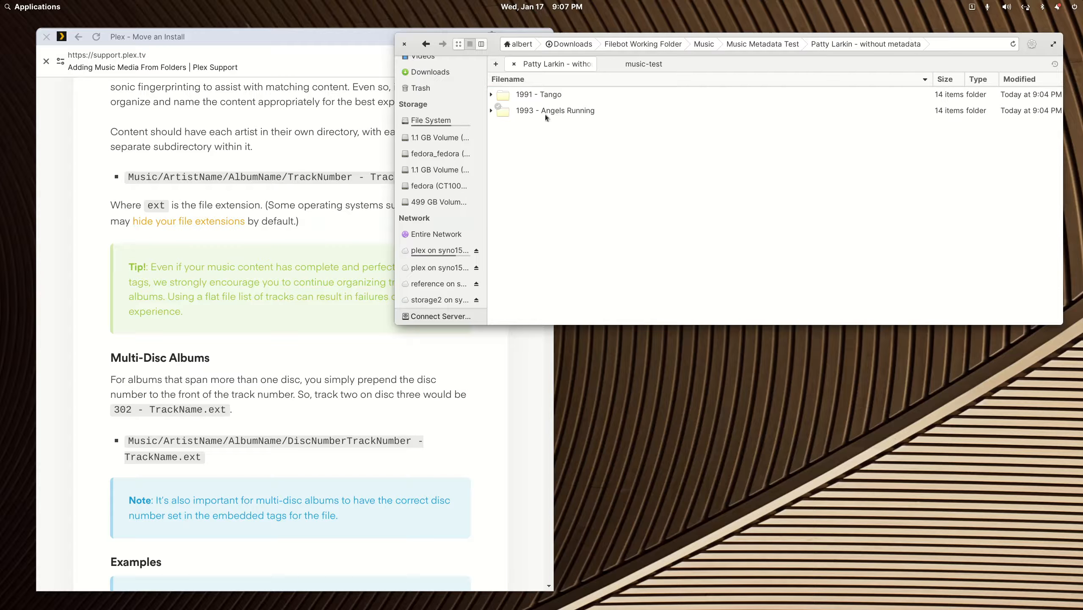
left_click(47, 6)
type("music")
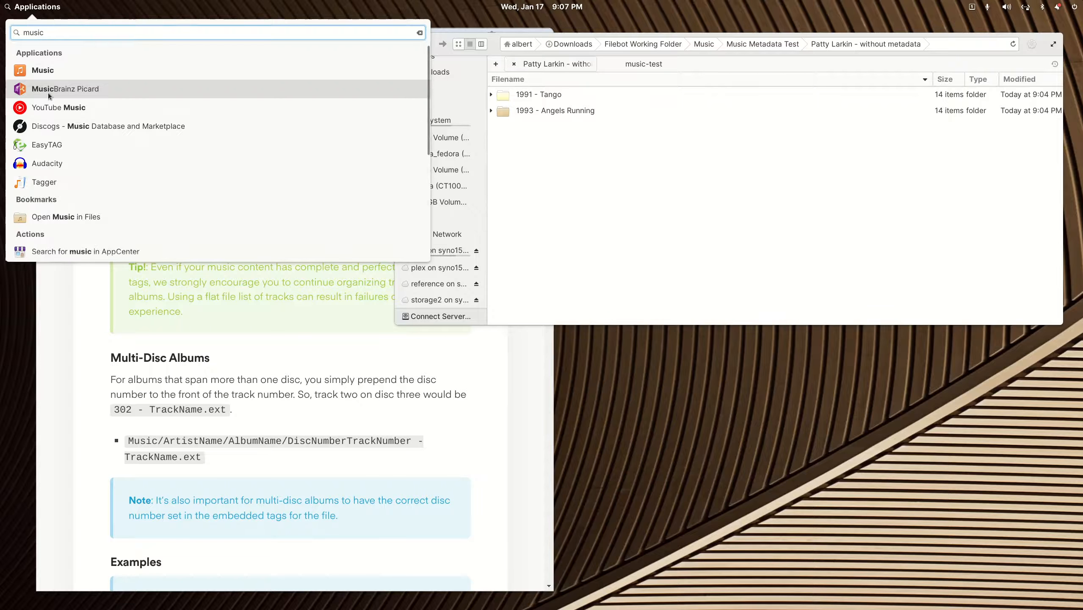
- Launch MusicBrainz Picard and load the Patty Larkin - without metadata folder into it
left_click(48, 92)
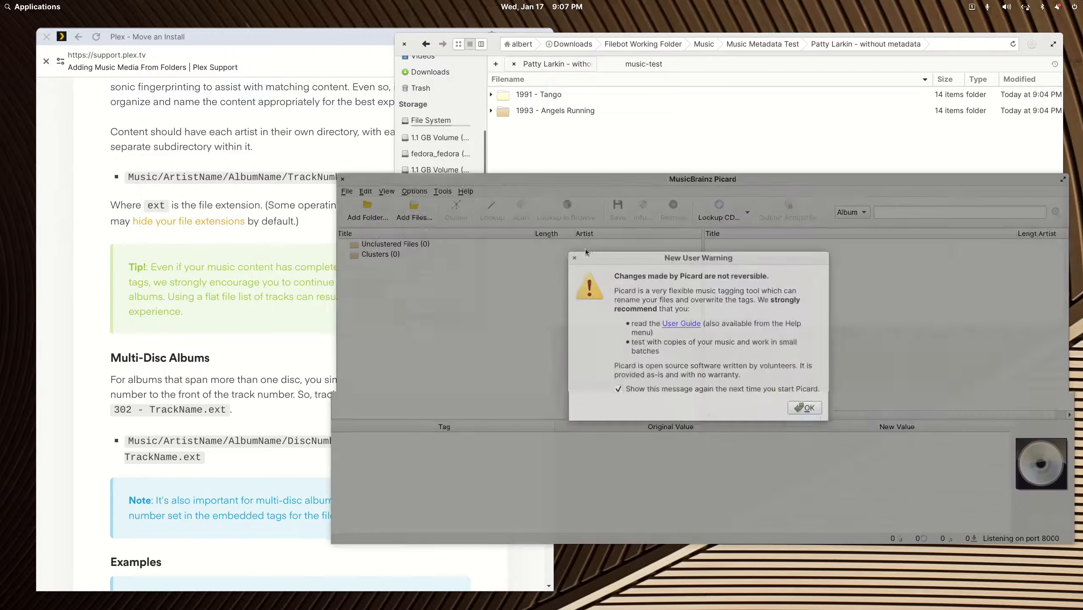
left_click(803, 407)
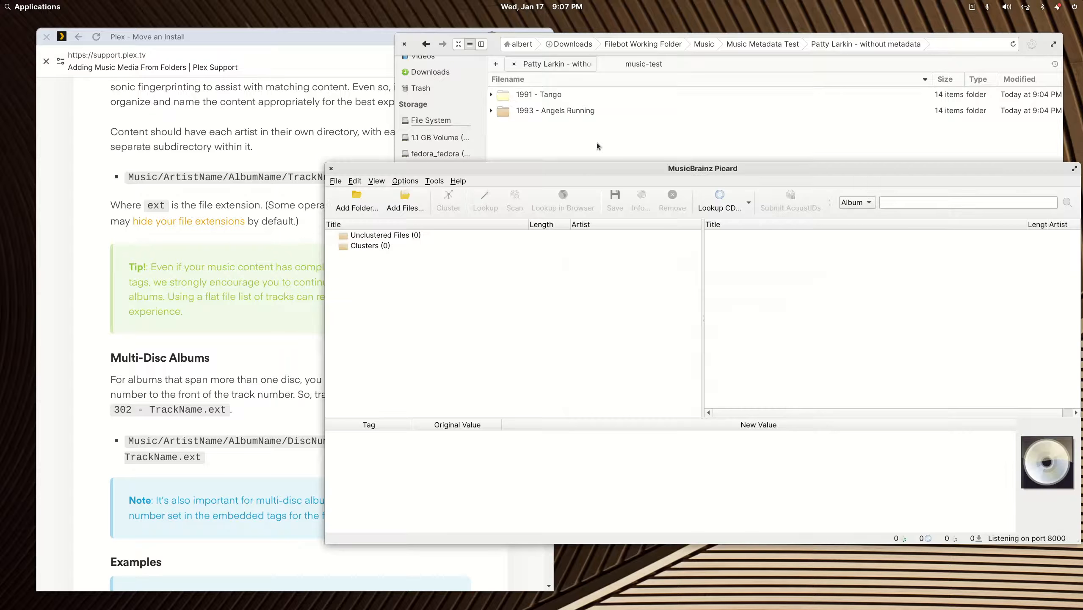
left_click(426, 46)
left_click(426, 46)
left_click_drag(537, 111, 505, 392)
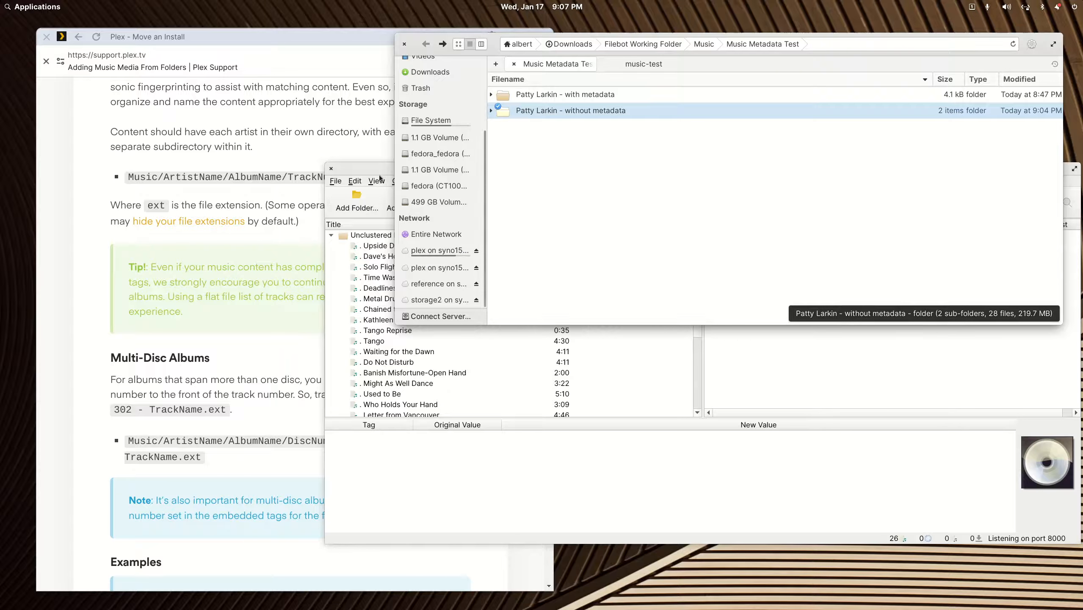
left_click(382, 169)
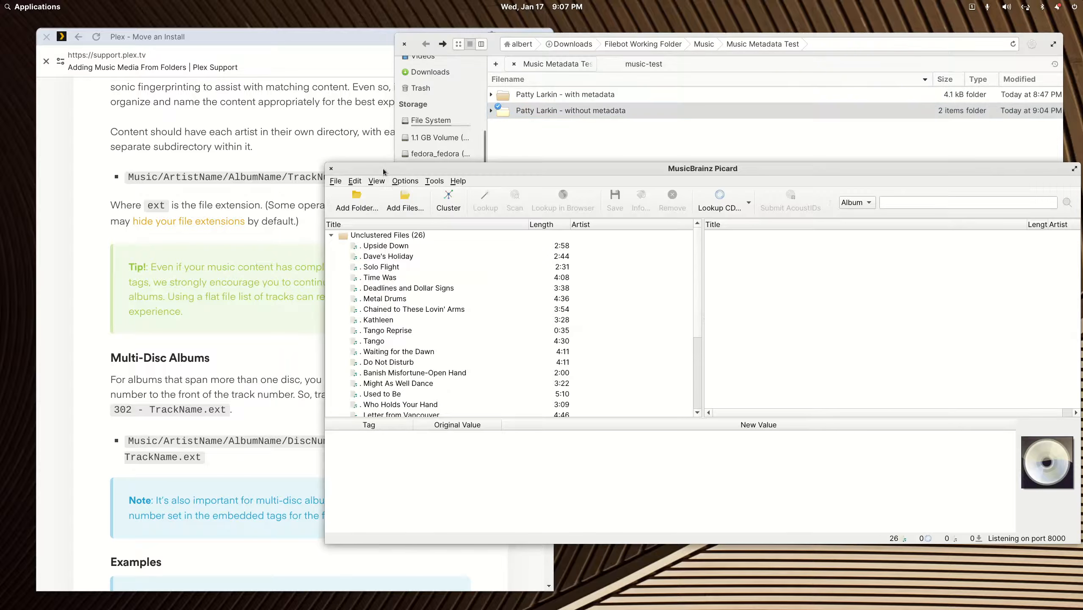
- Cluster the files and fingerprint-scan the Tango (13) cluster to match its release
left_click(453, 202)
left_click(388, 256)
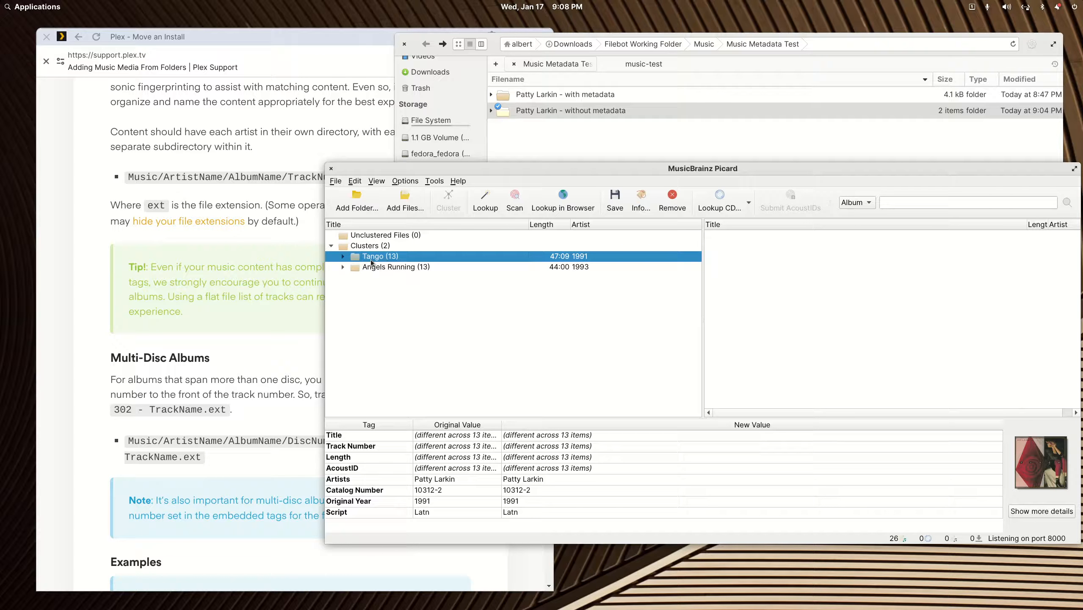
left_click(511, 201)
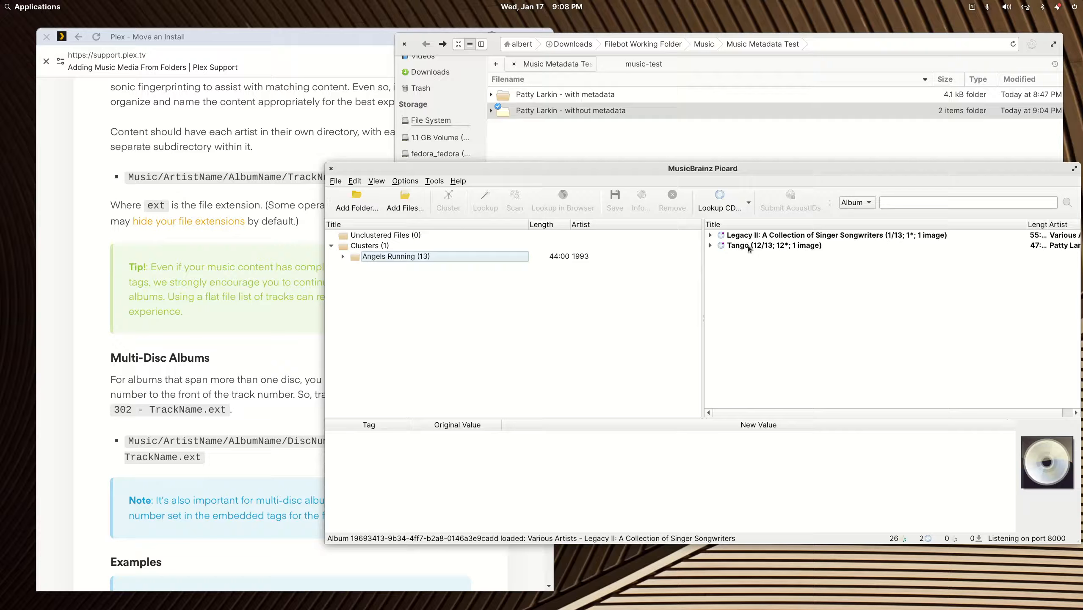
left_click(711, 245)
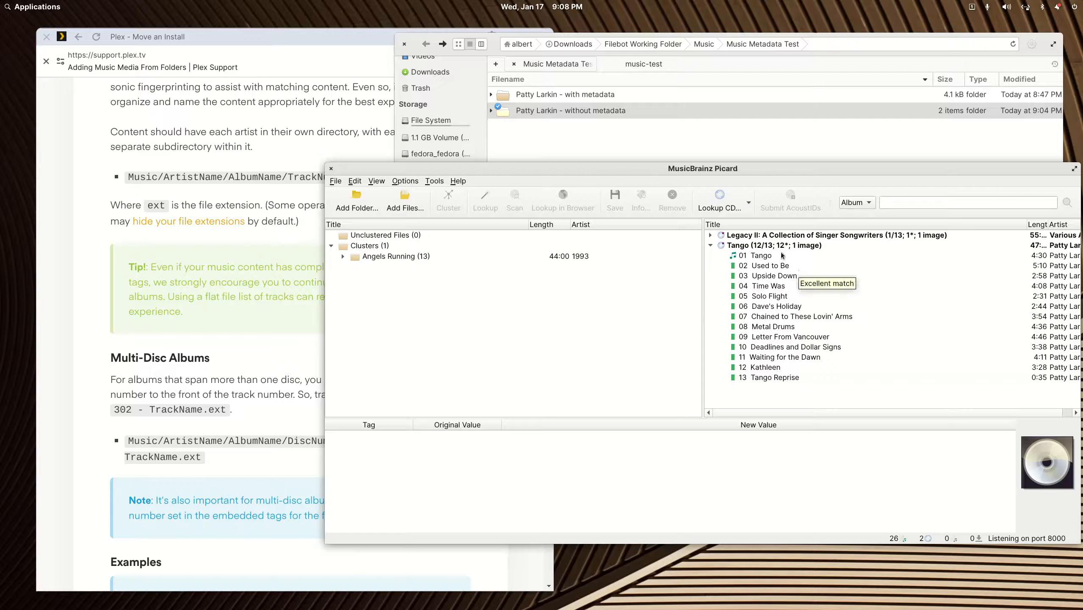
- Move the stray 01 Tango track from Legacy II into Tango, then save Tango's tags
left_click(710, 234)
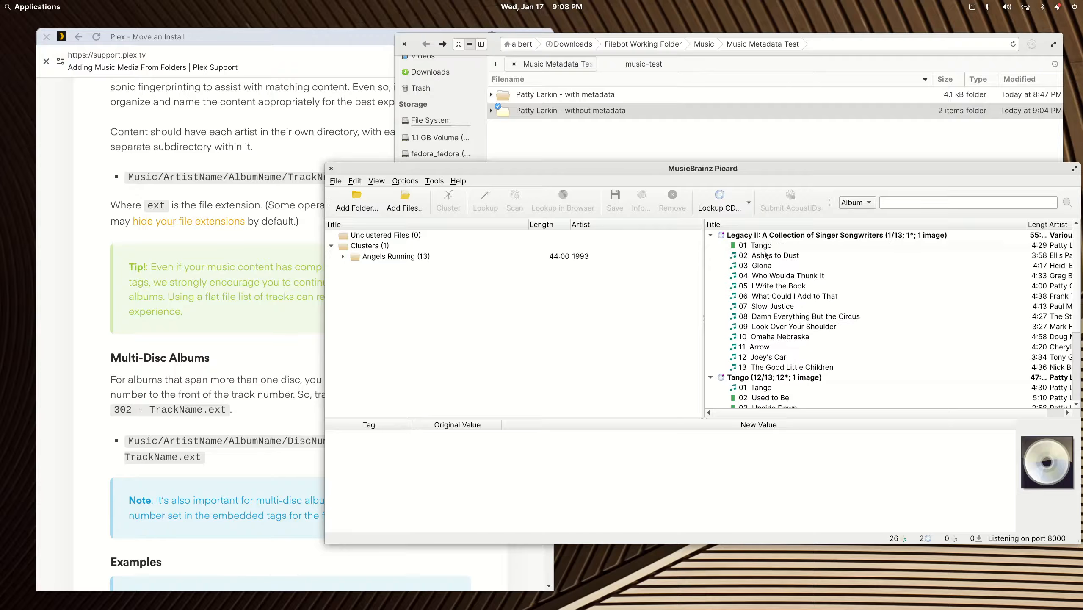
left_click_drag(761, 245, 741, 253)
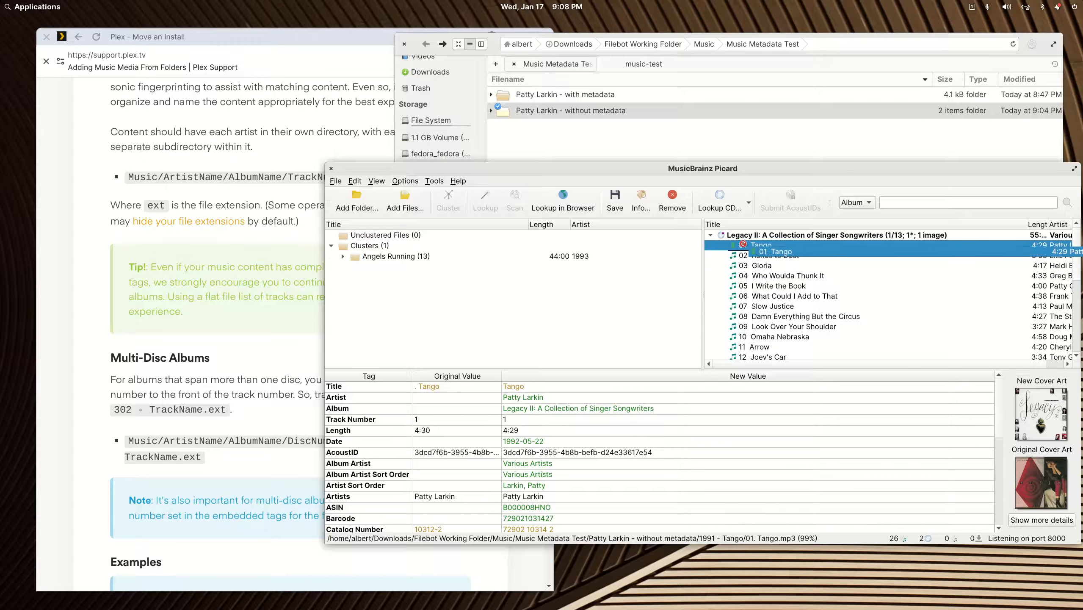
double_click(765, 169)
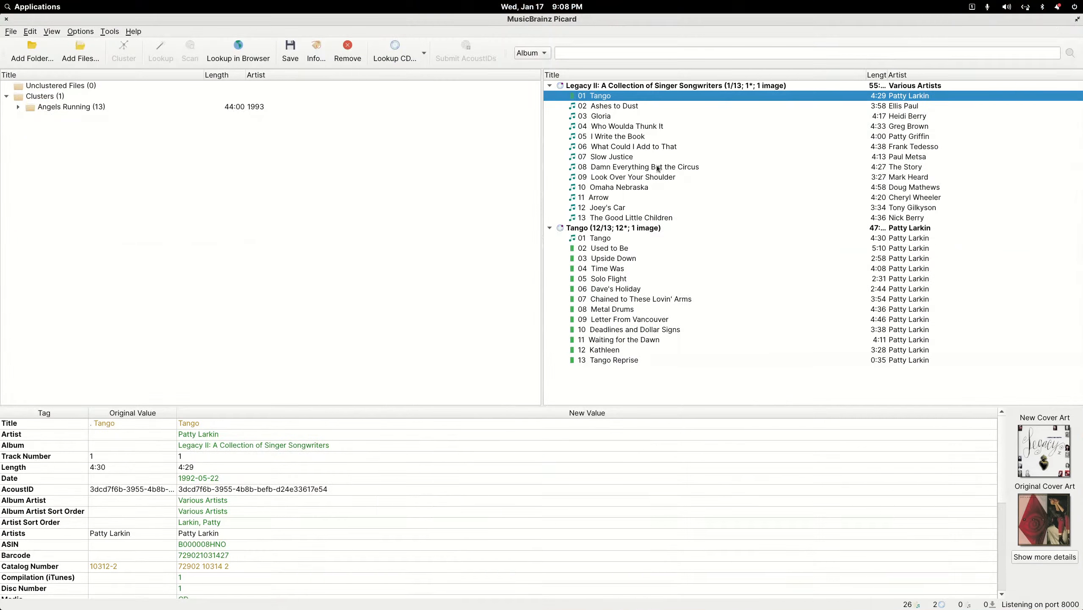
left_click_drag(598, 98, 586, 240)
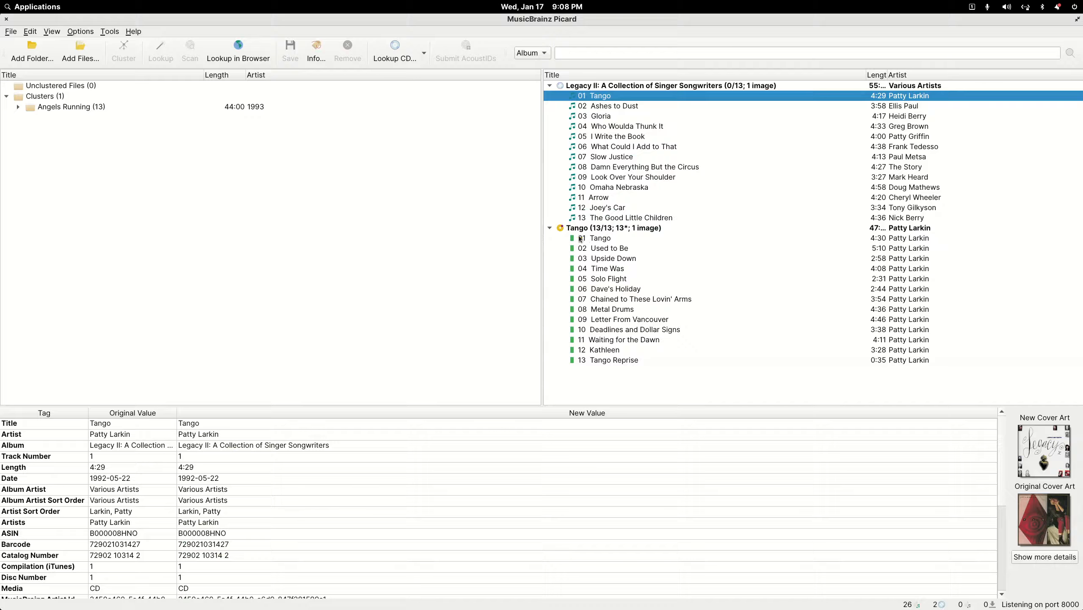
left_click(551, 228)
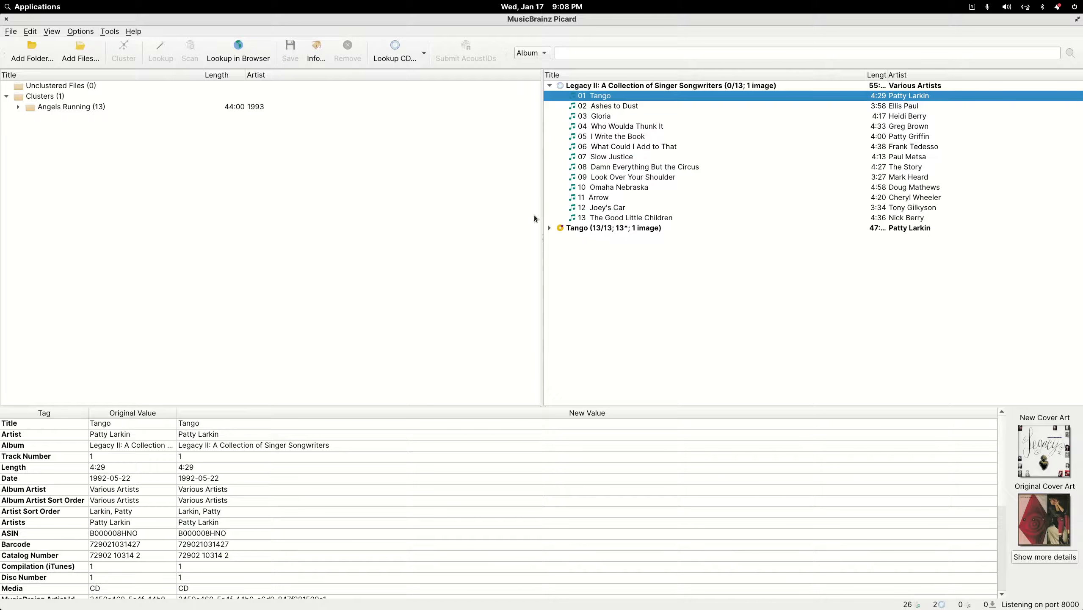
left_click(583, 229)
left_click(290, 50)
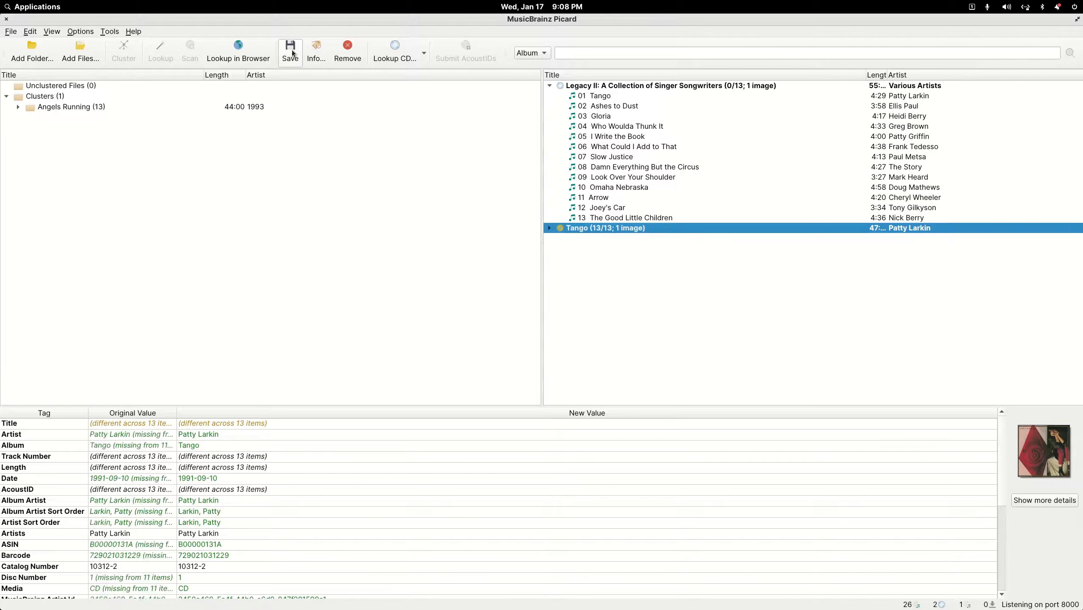
- Remove Legacy II, then scan and save all 13 Angels Running tracks before closing Picard
left_click(613, 87)
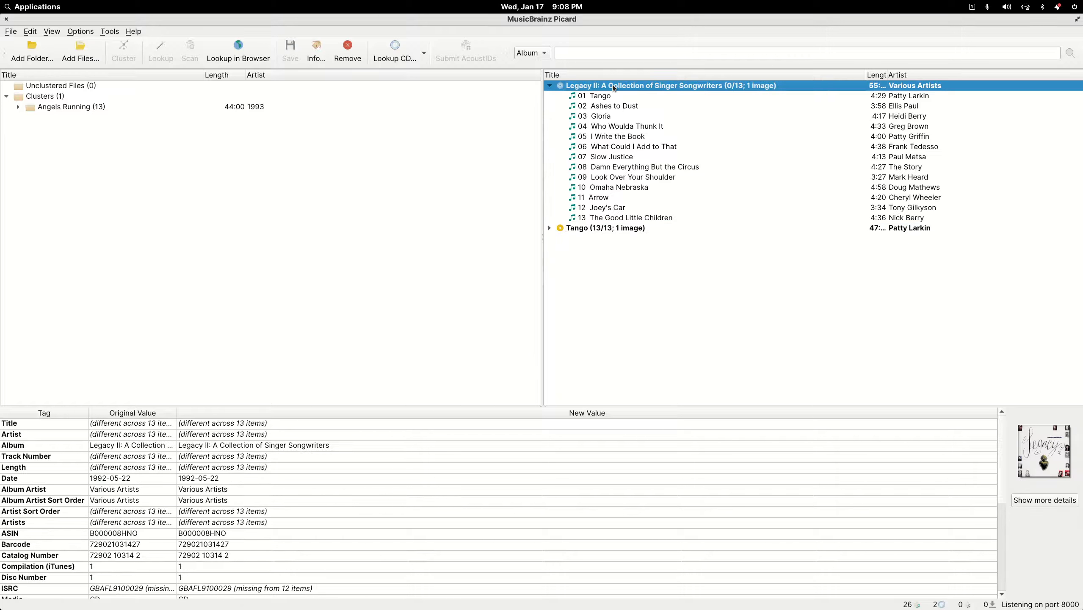
key("Delete")
key("Delete")
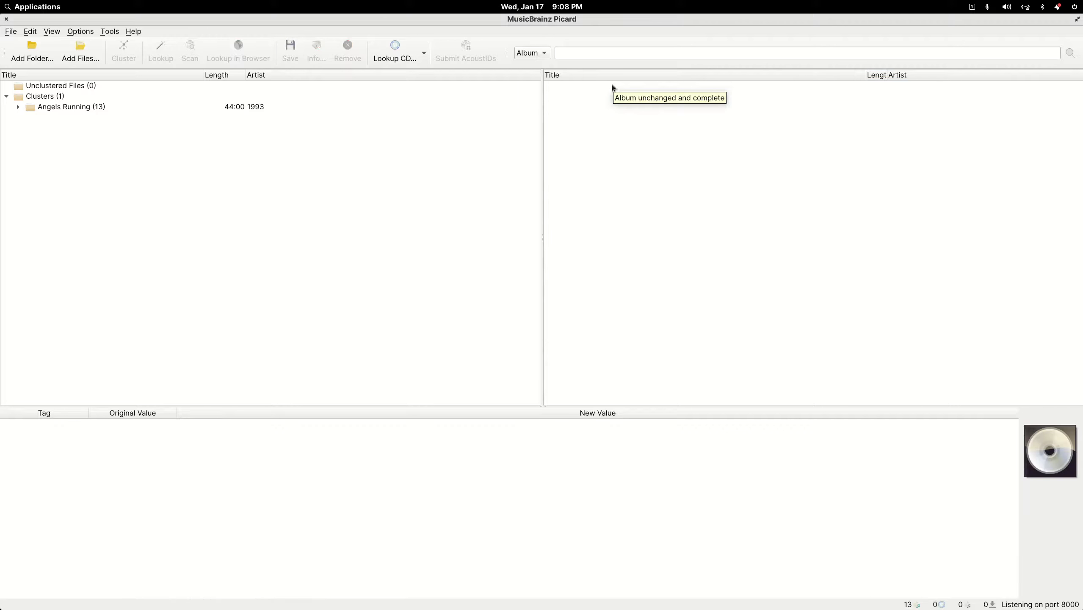
left_click(87, 108)
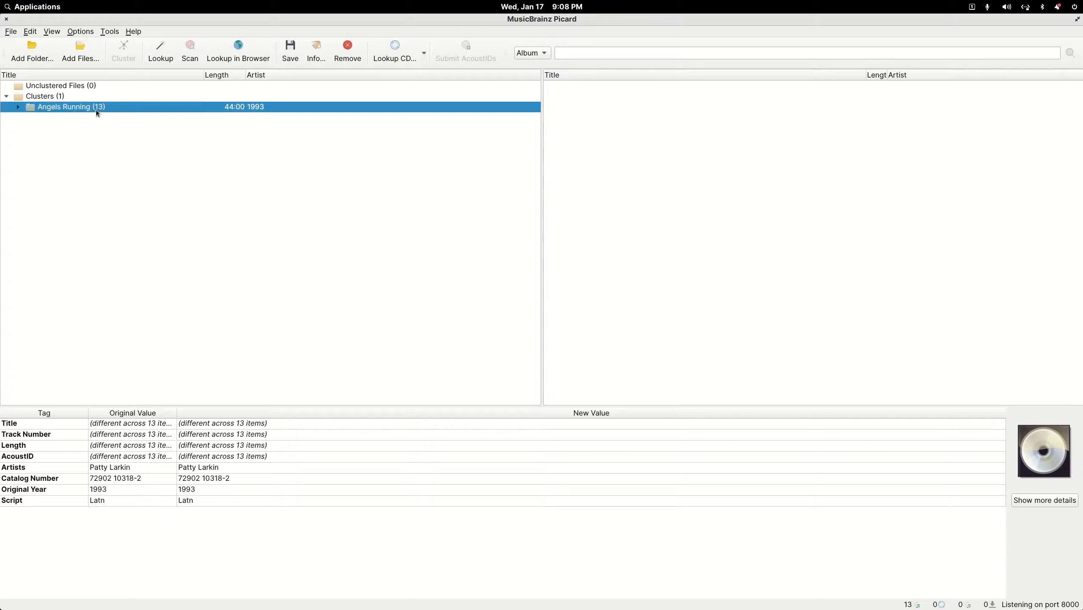
left_click(188, 56)
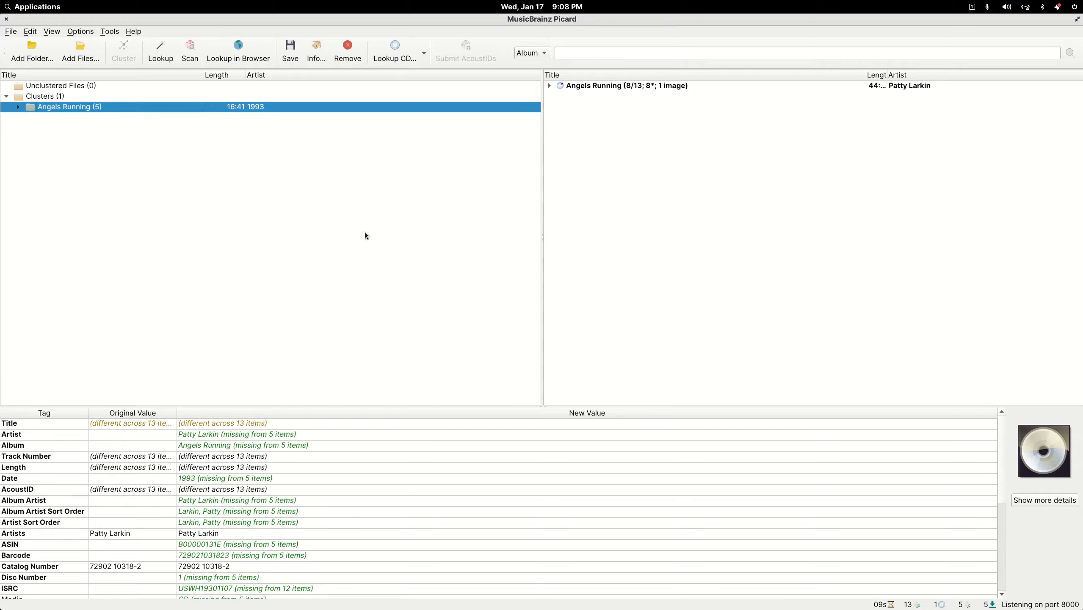
left_click(598, 87)
scroll(204, 466, "down", 5)
scroll(204, 466, "up", 5)
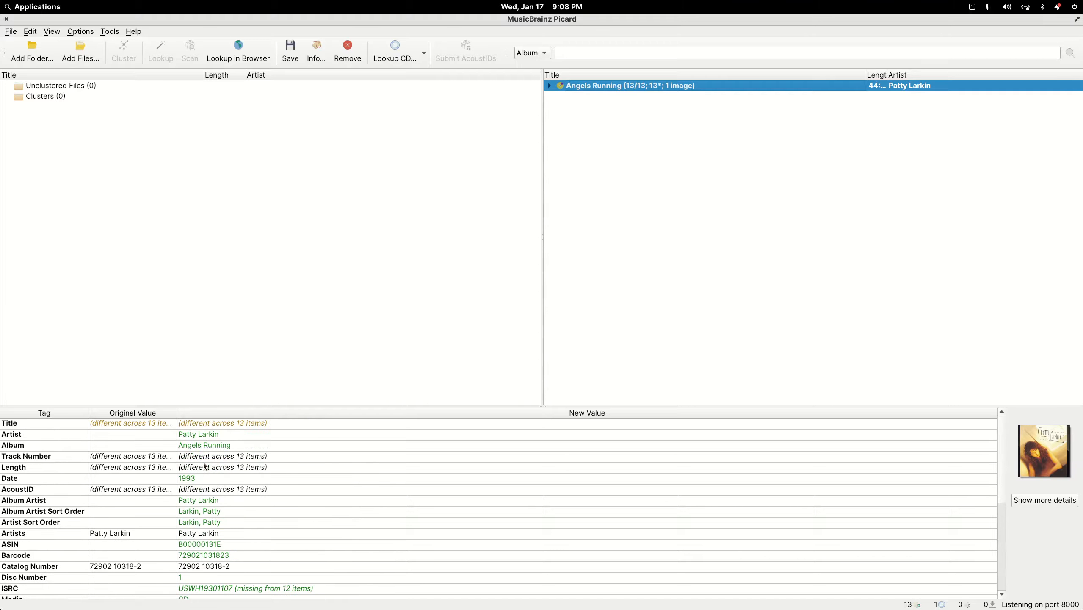
left_click(295, 58)
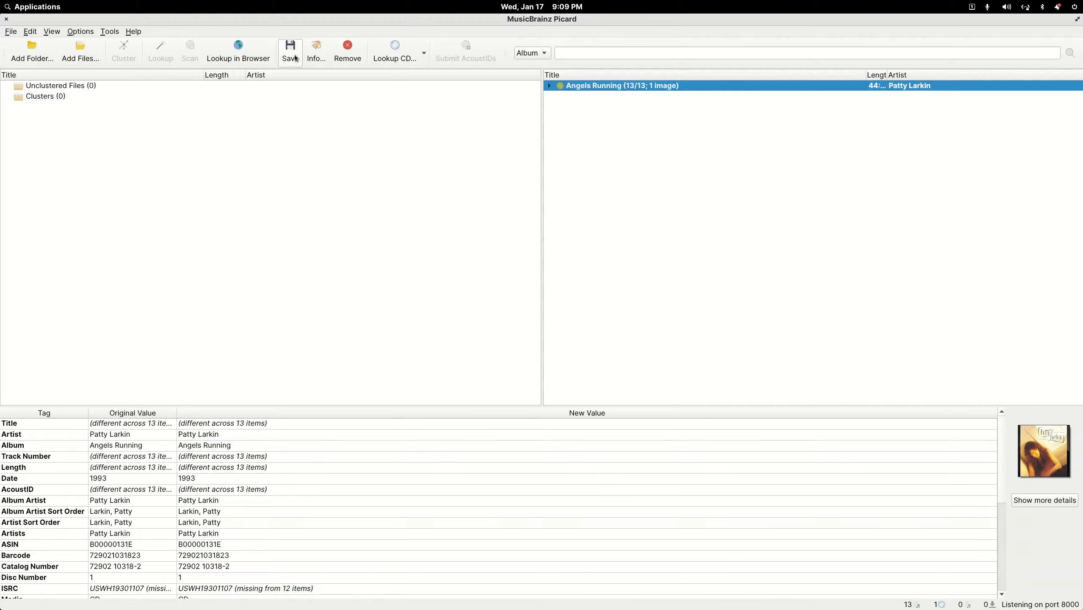
left_click(8, 20)
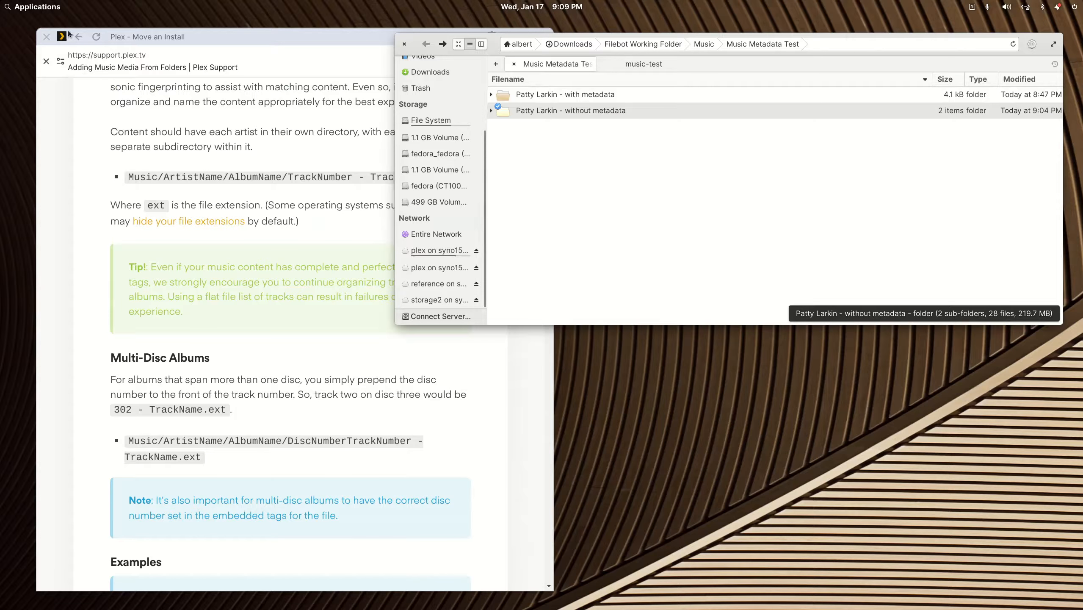
- Relaunch Picard and reload the without-metadata folder to confirm Tango and Angels Running at 13/13
left_click(43, 9)
type("mus")
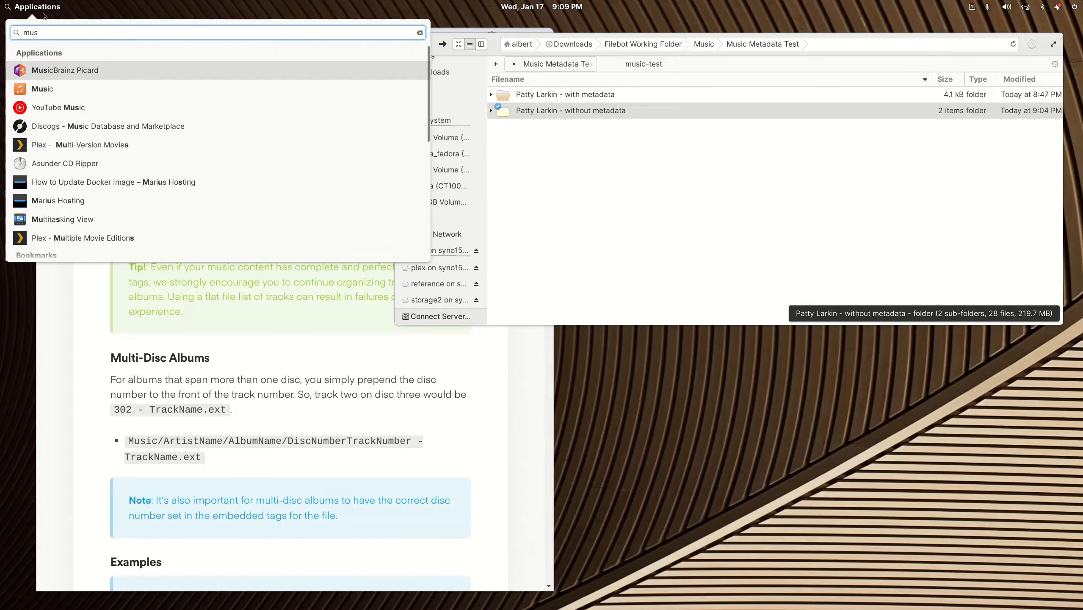
left_click(34, 71)
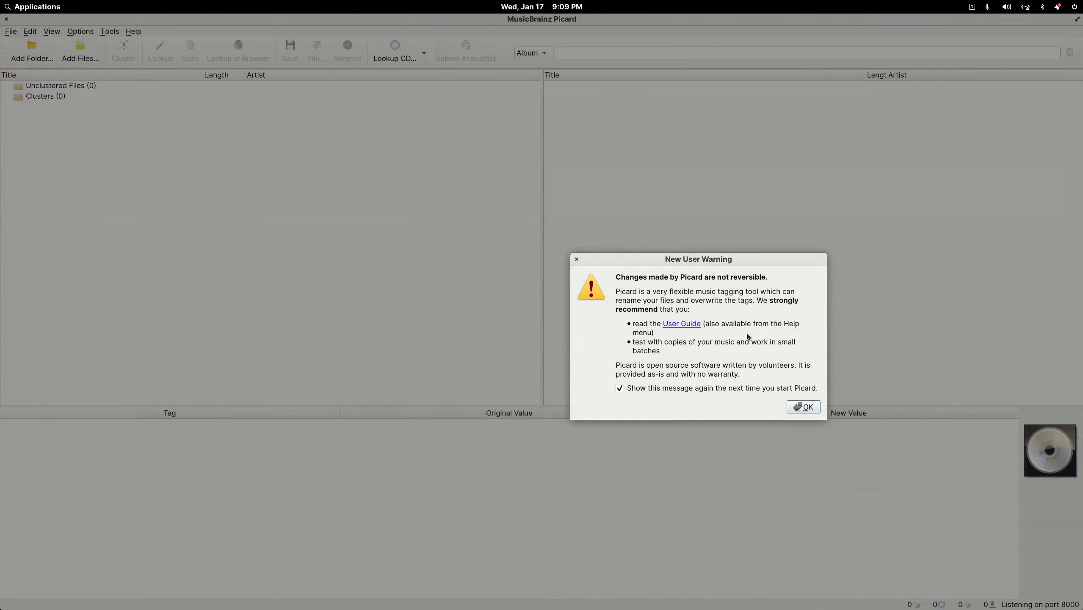
left_click(798, 407)
double_click(476, 26)
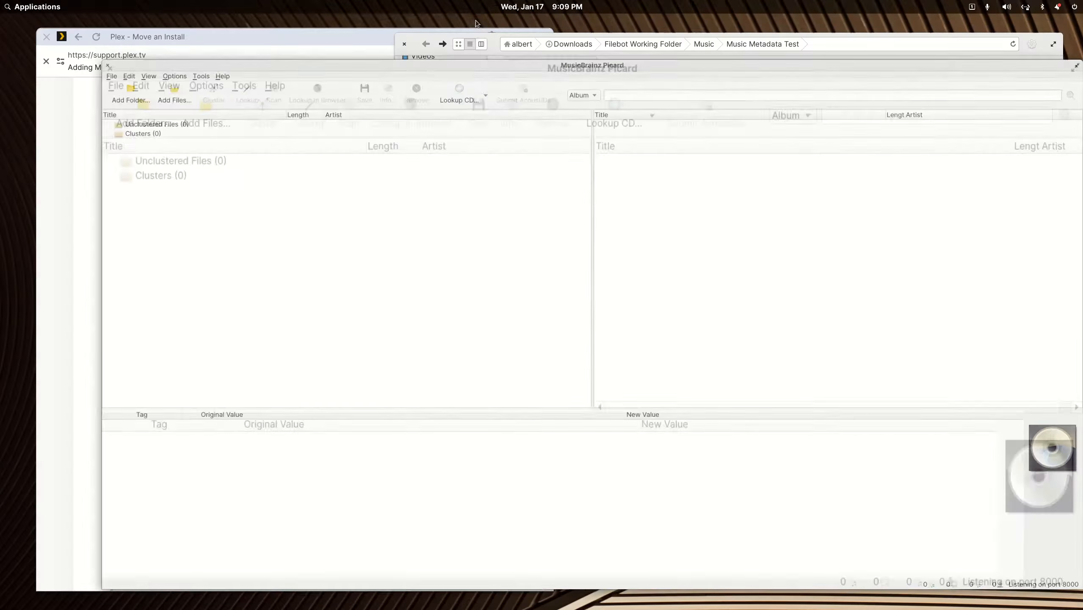
left_click_drag(549, 112, 548, 372)
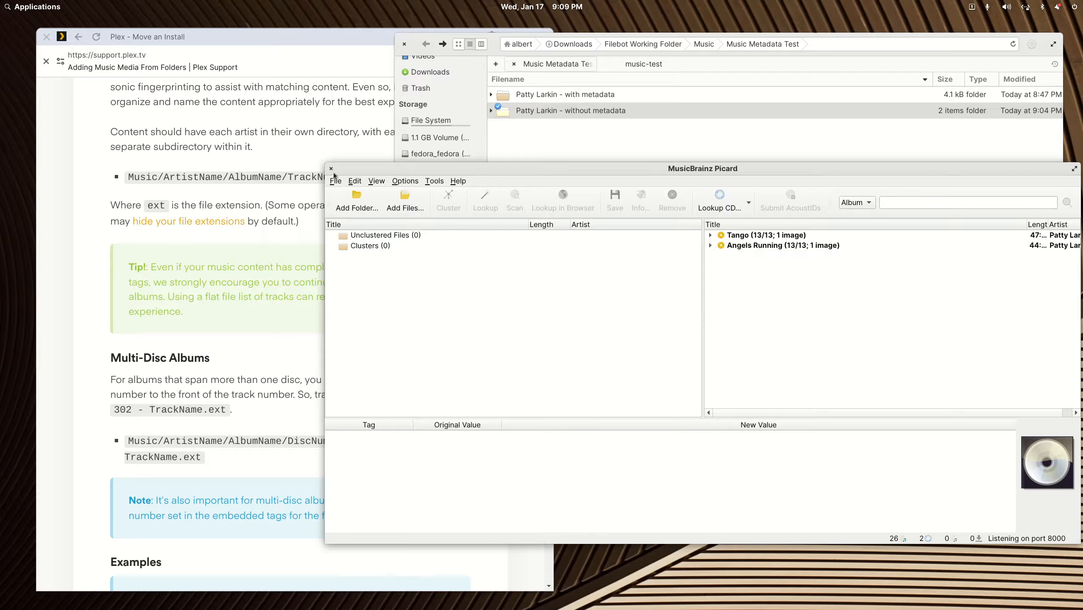
left_click_drag(391, 167, 360, 210)
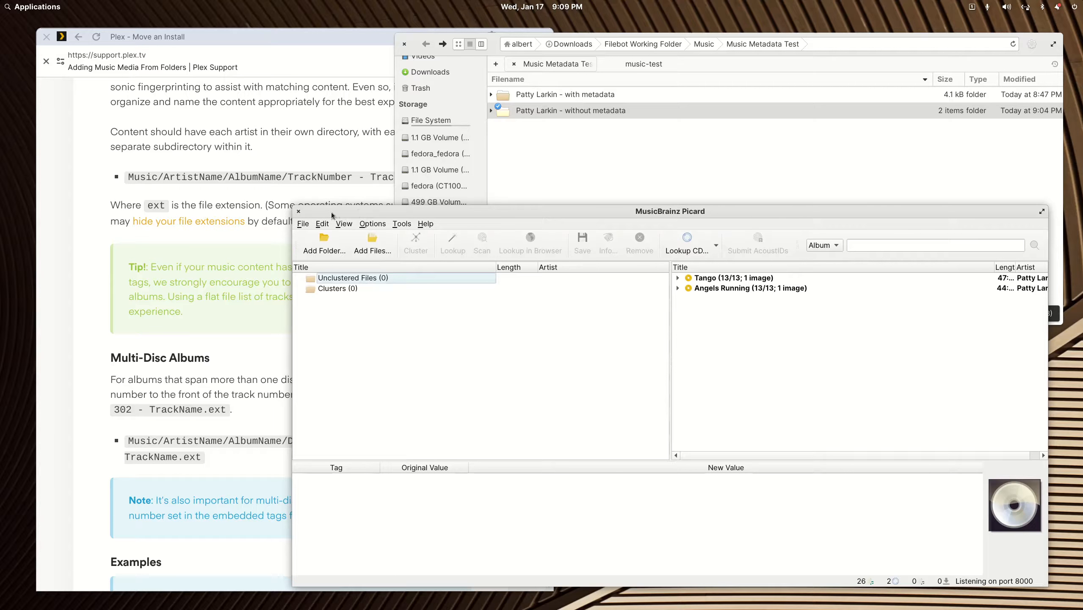
left_click(298, 211)
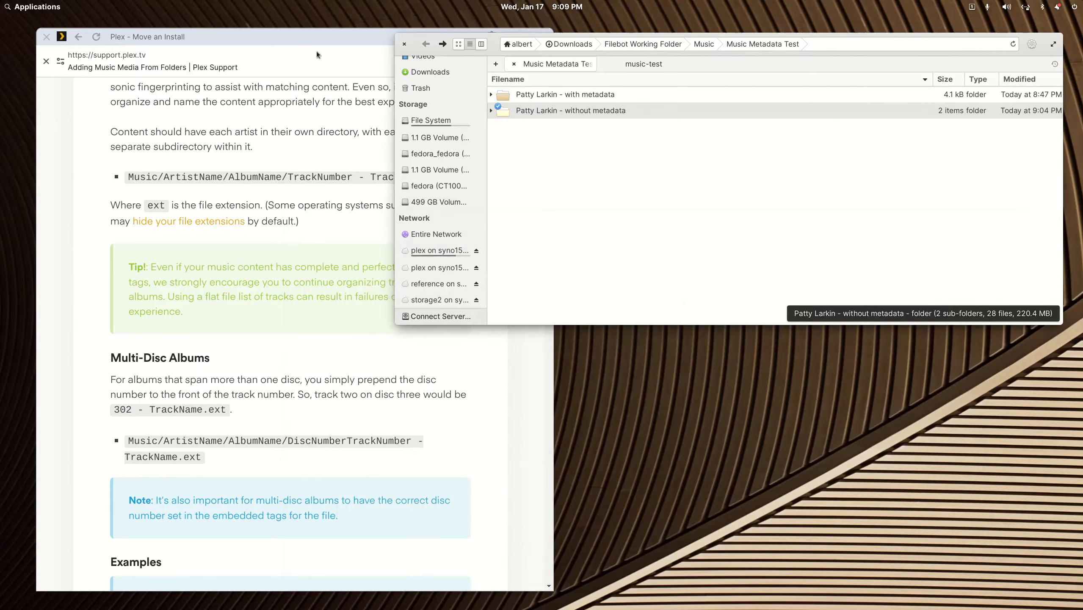
- Read the Examples in Plex's 'Adding Music Media From Folders' naming guide
left_click(320, 38)
double_click(320, 38)
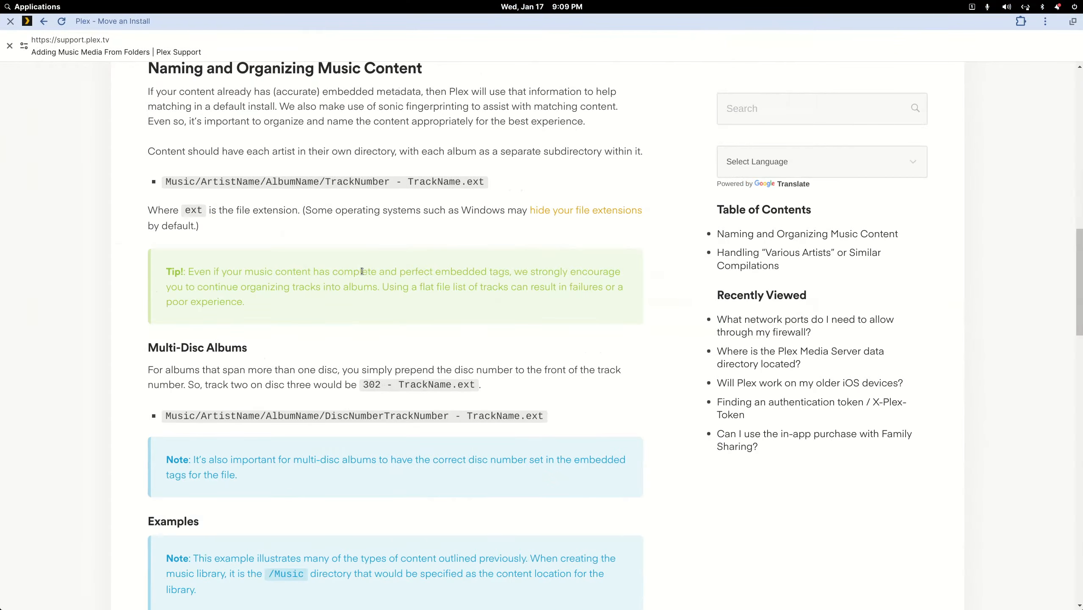
scroll(361, 270, "down", 10)
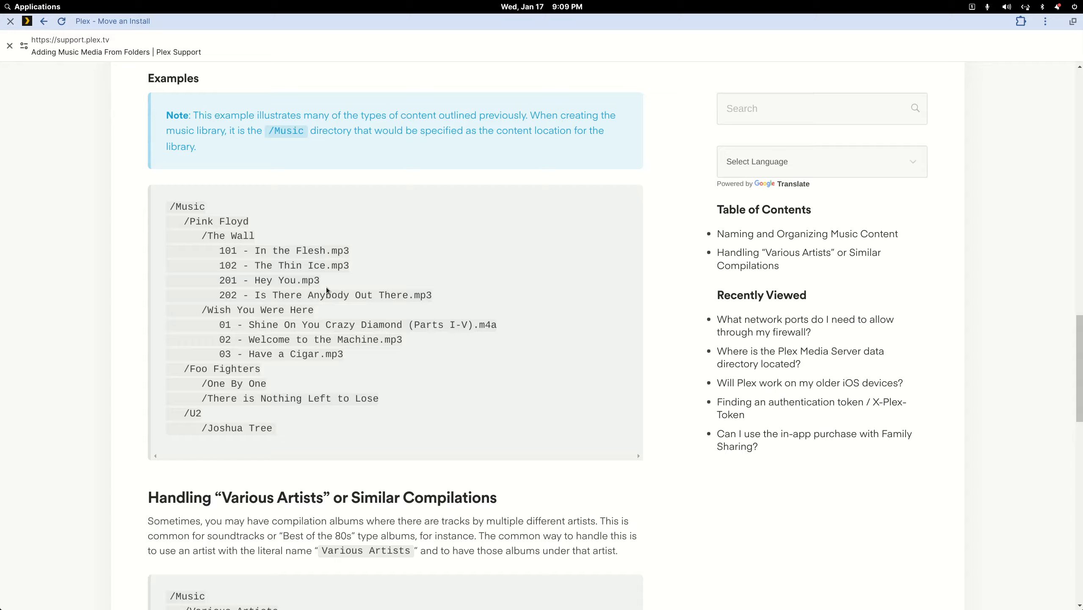
scroll(348, 308, "down", 6)
scroll(348, 305, "up", 9)
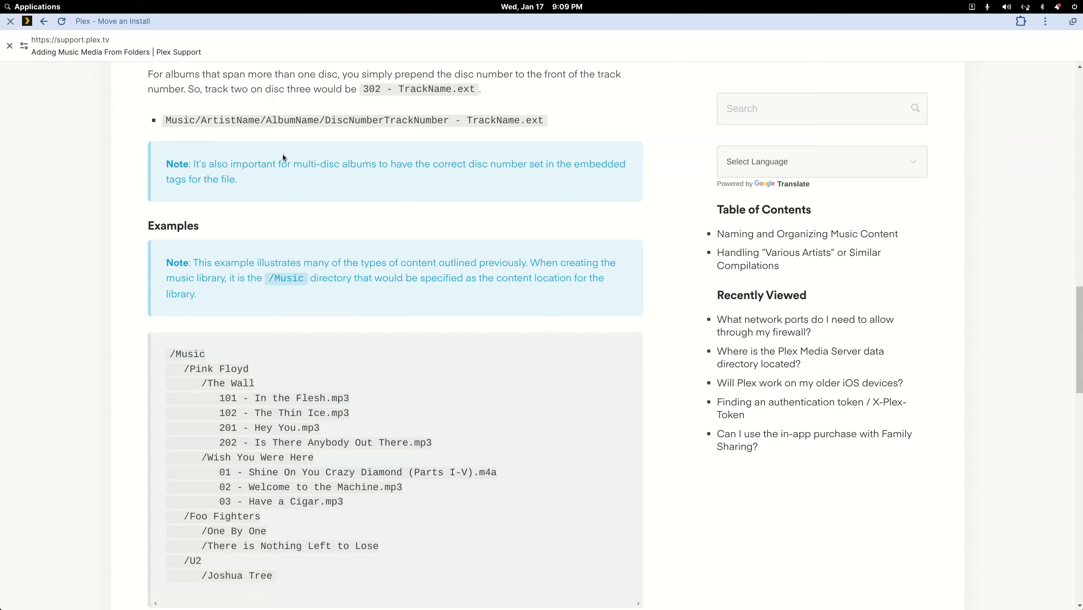
double_click(366, 20)
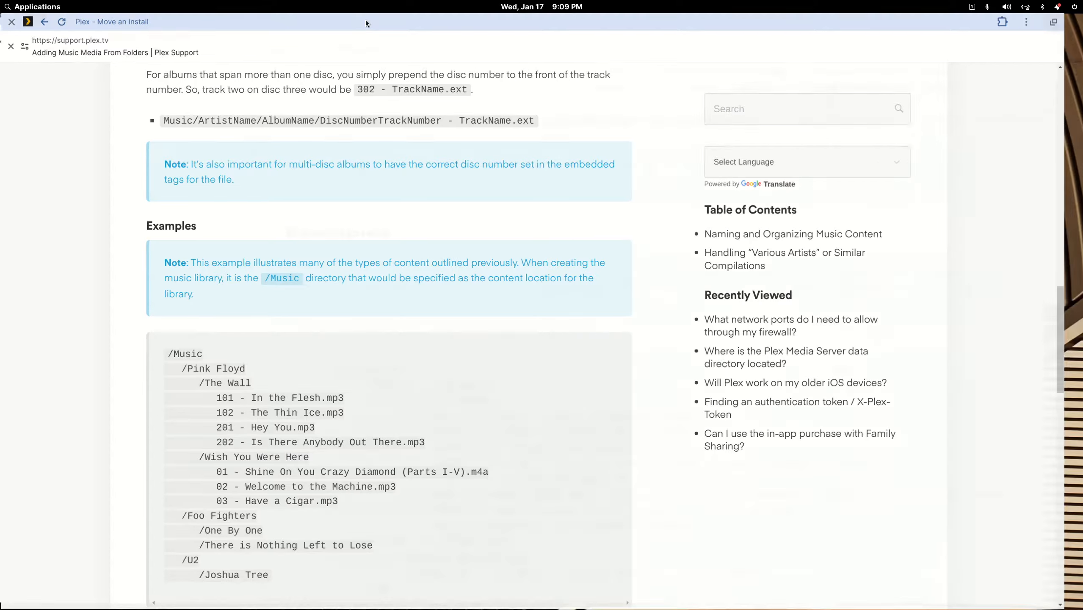
left_click(662, 184)
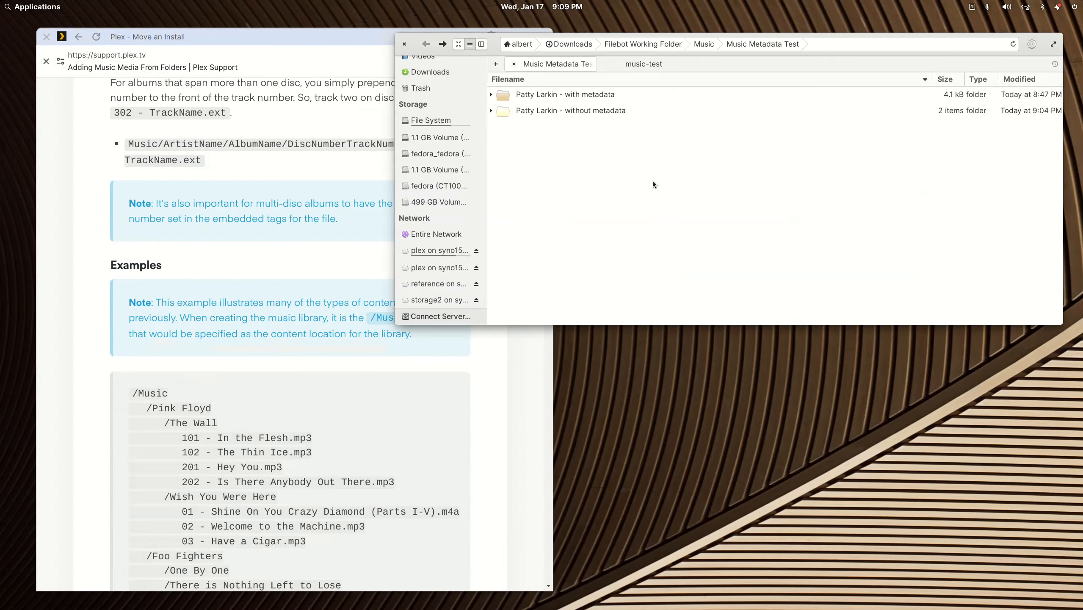